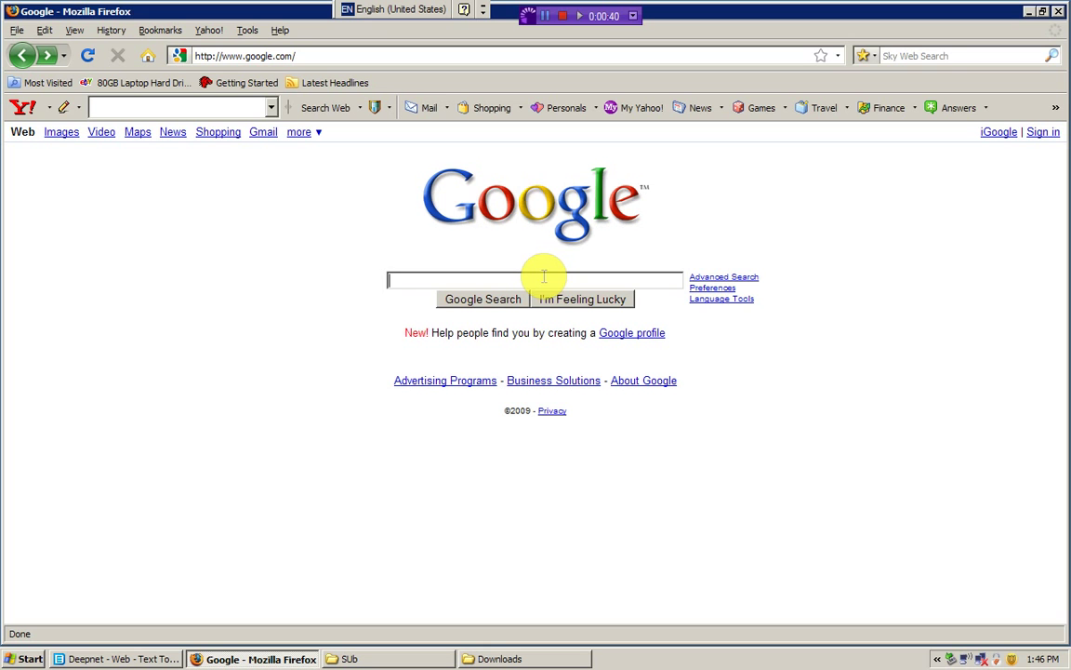
Search Google for 'vob sub ripper' to find VobSub Ripper download pages
text(v)
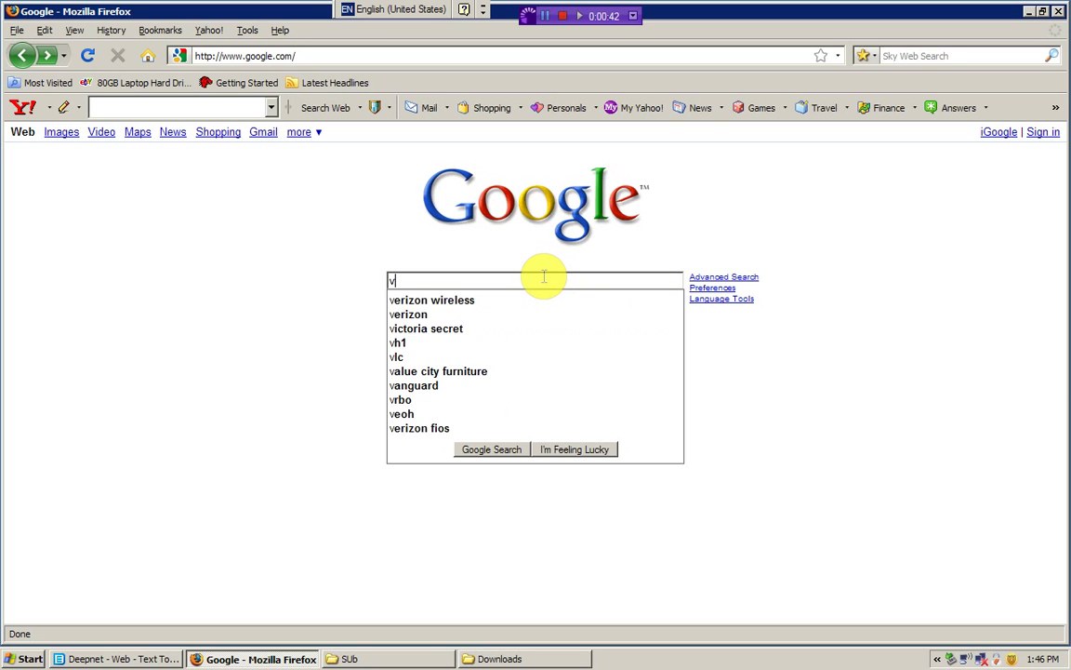
text(ob )
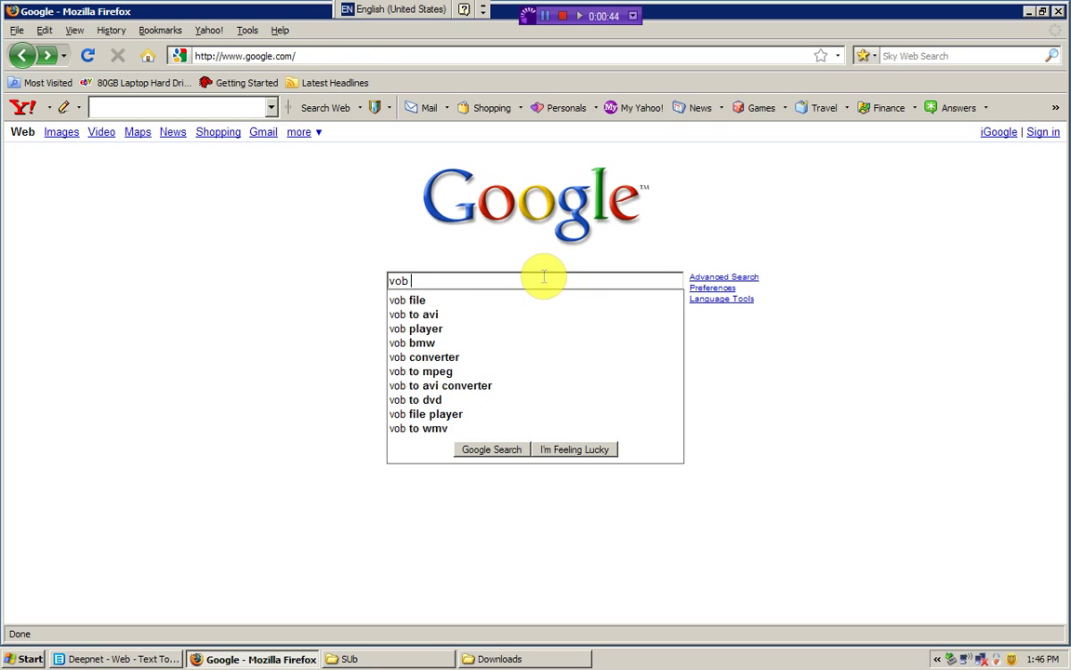
text(sub r)
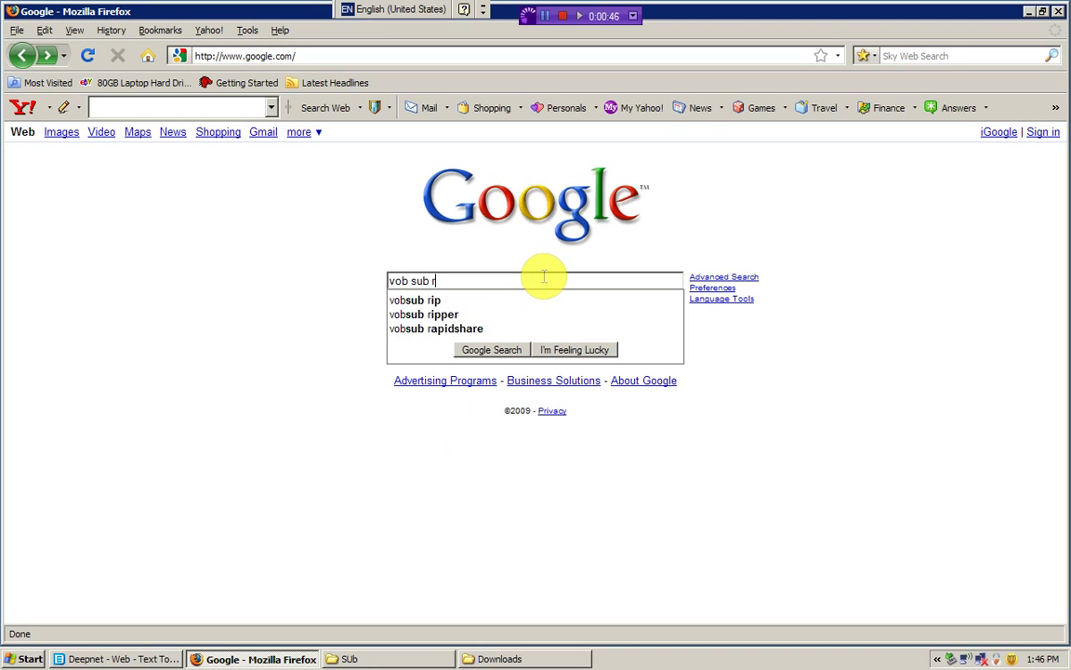
text(ipper)
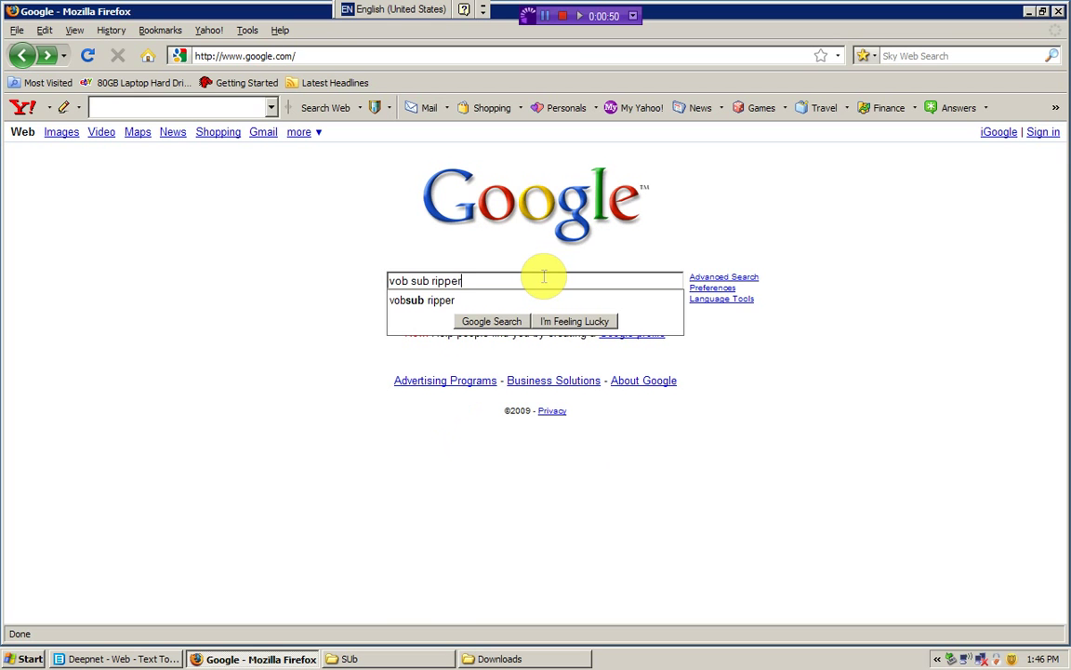
key(Return)
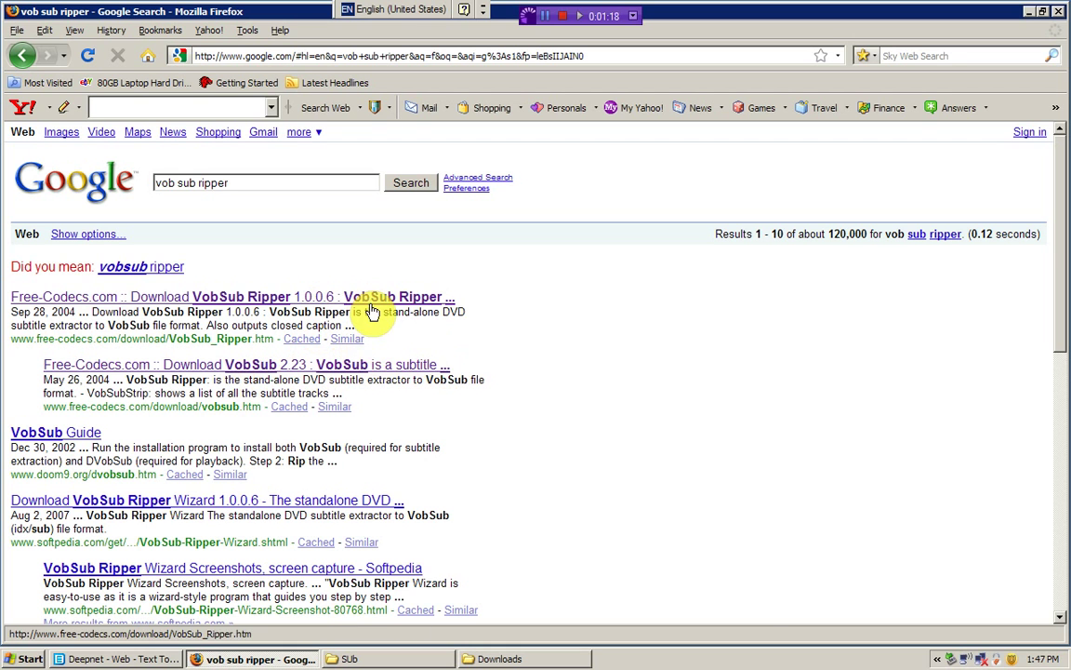
Extract VSRip_20030530.zip into the SUb folder and select the resulting VSRip.exe
click(387, 658)
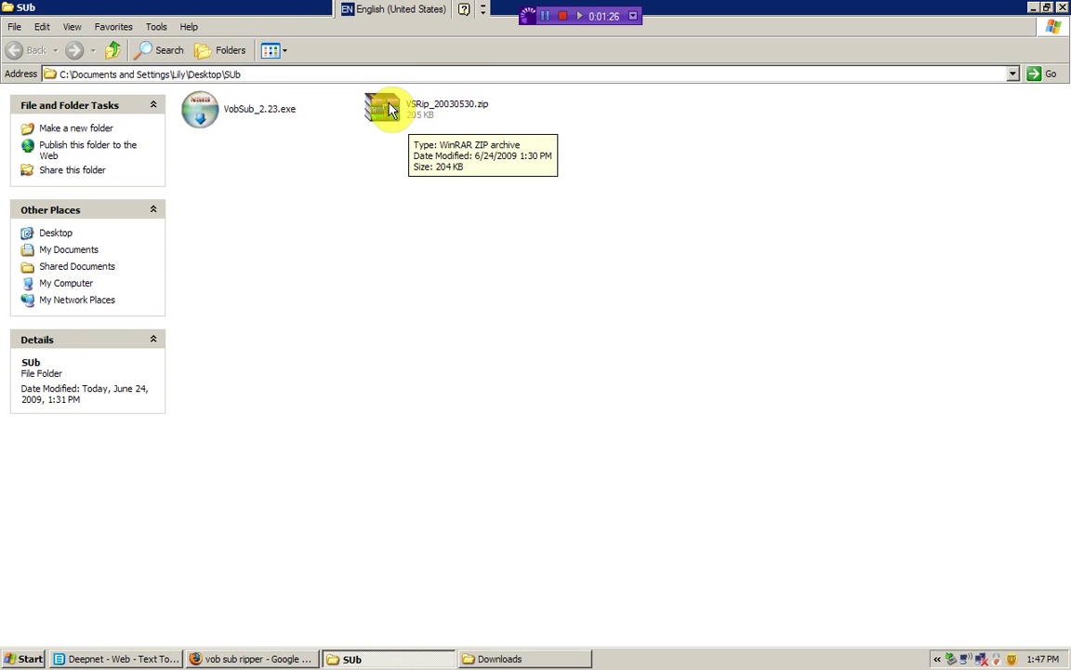
click(389, 108)
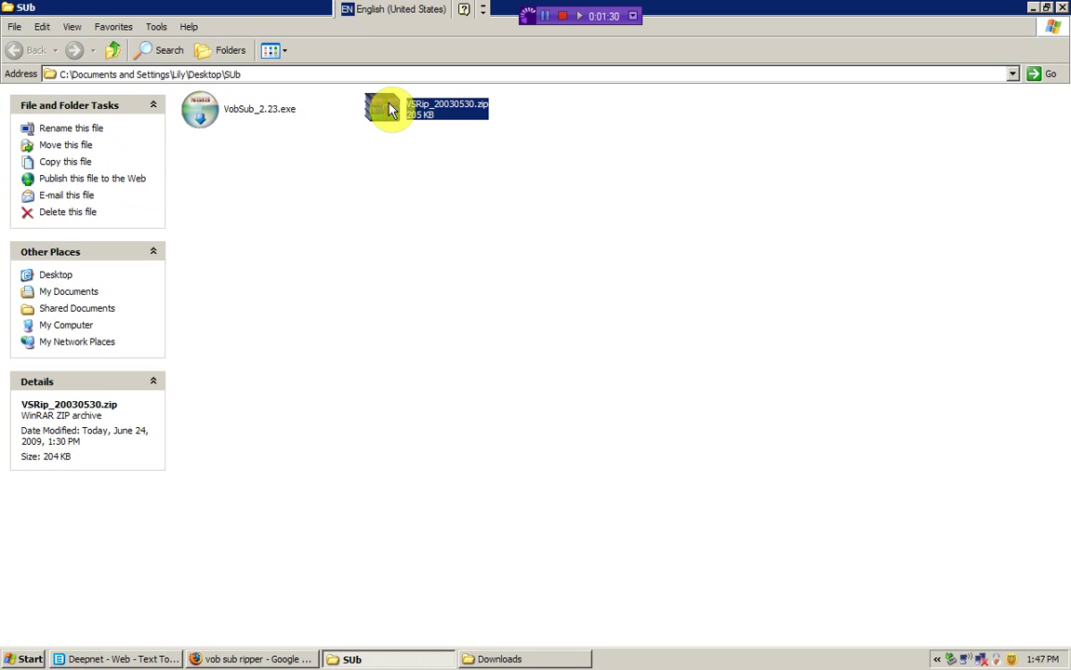
click(220, 116)
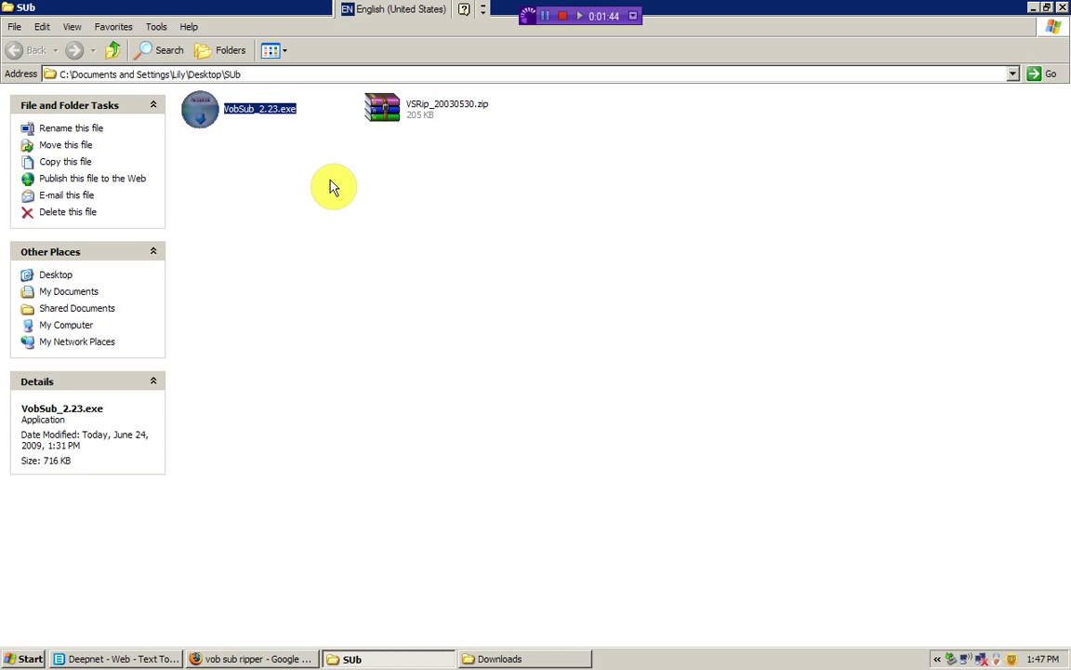
click(333, 187)
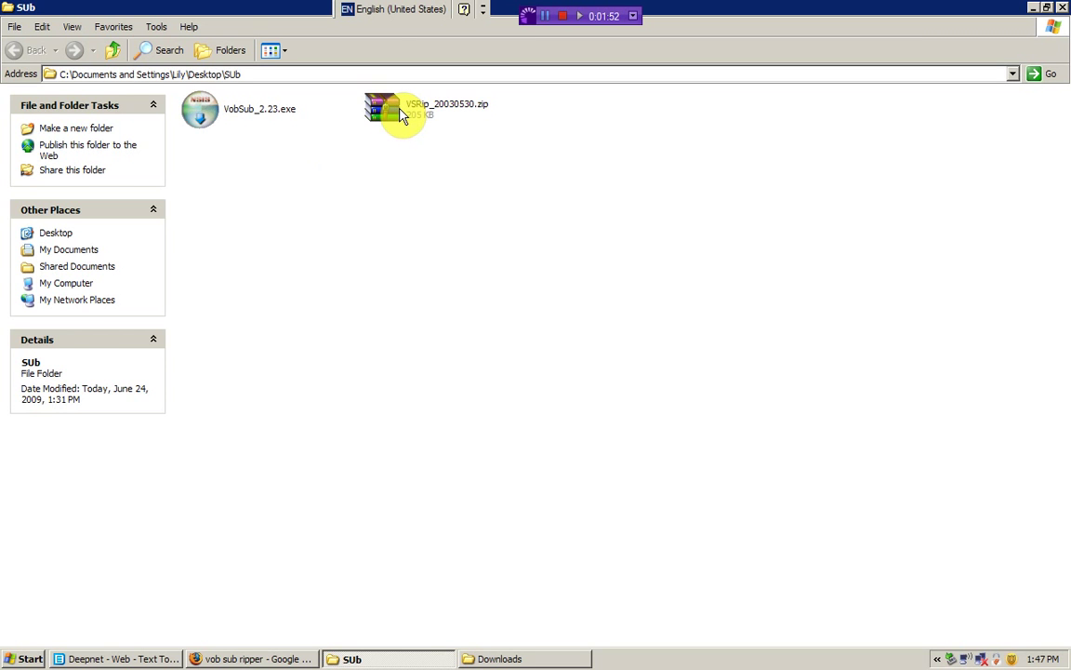
click(402, 113)
right_click(402, 114)
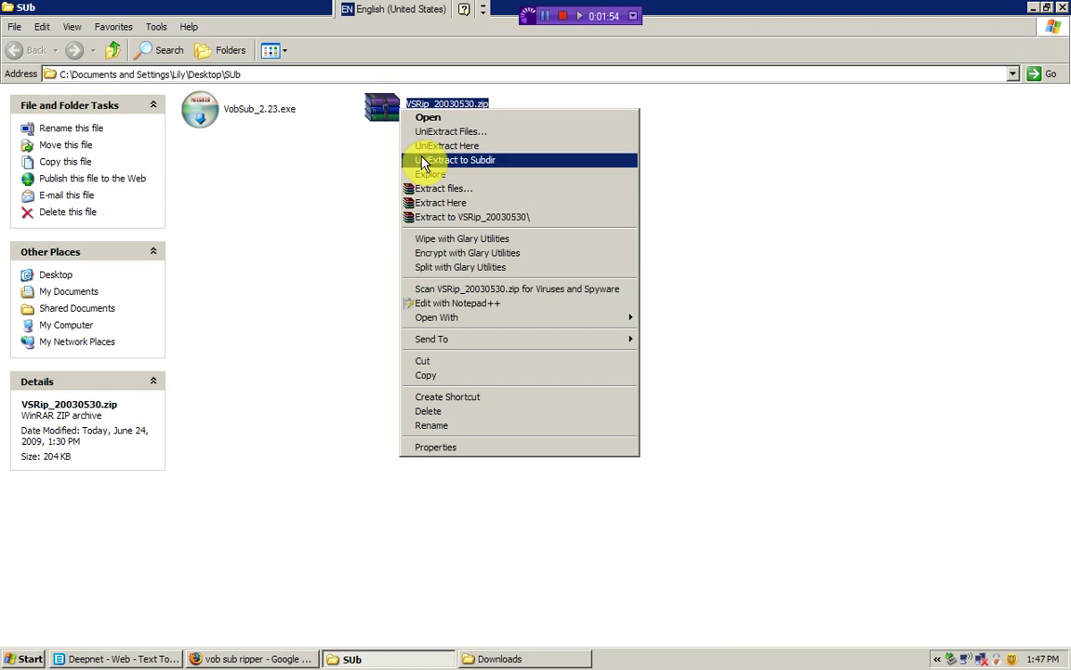
click(423, 205)
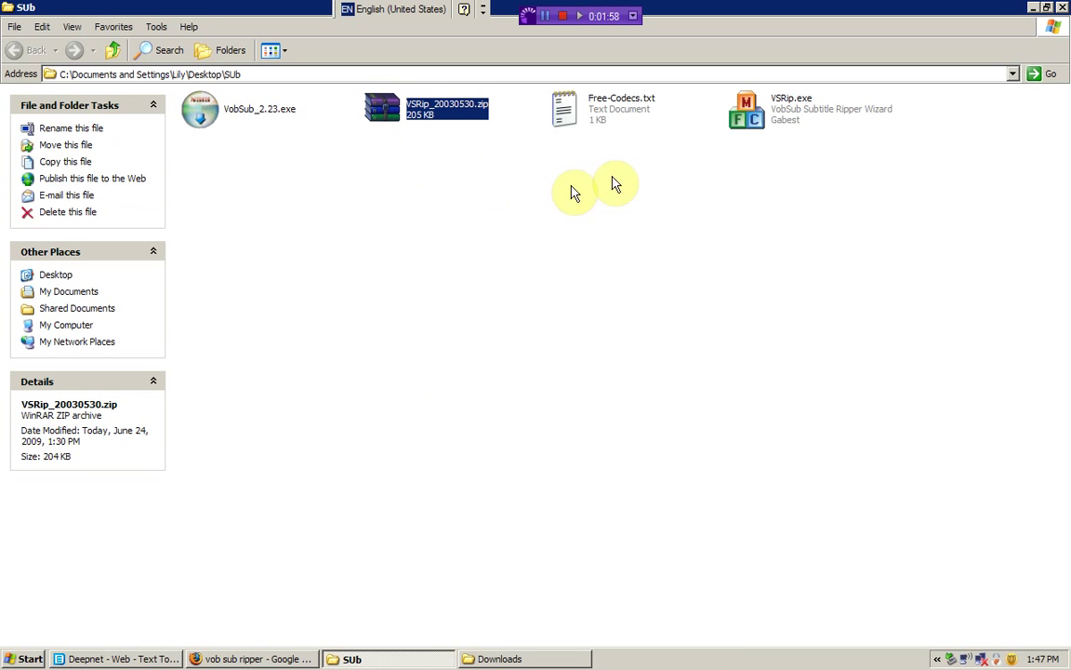
click(774, 130)
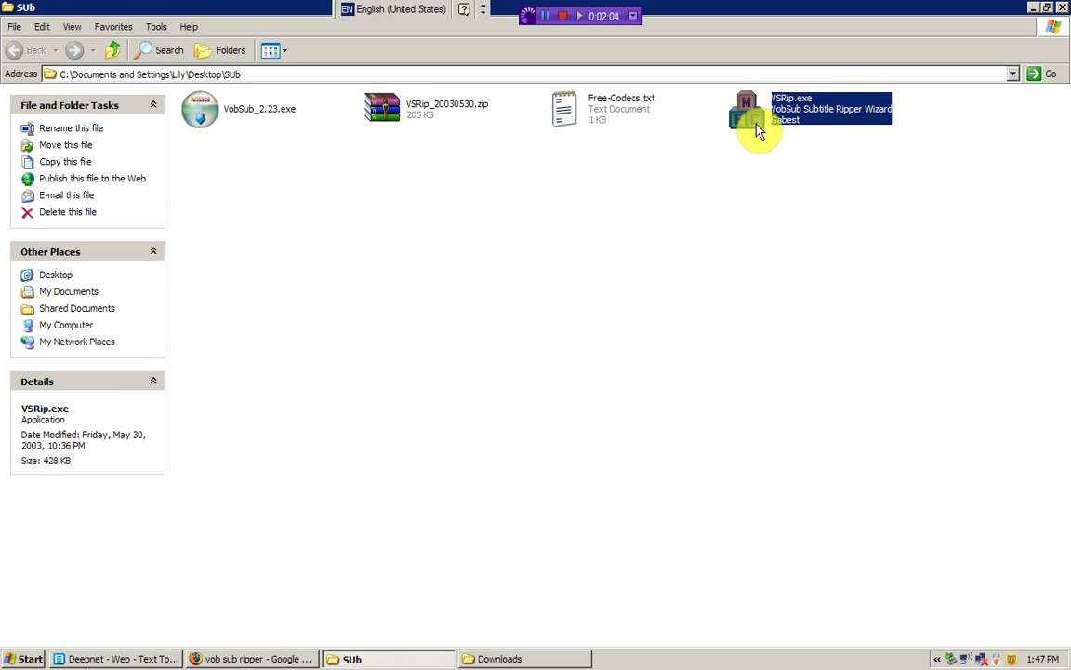
Launch VSRip.exe and load D:\VIDEO_TS\VTS_11_0.IFO from the DVD as input
double_click(758, 130)
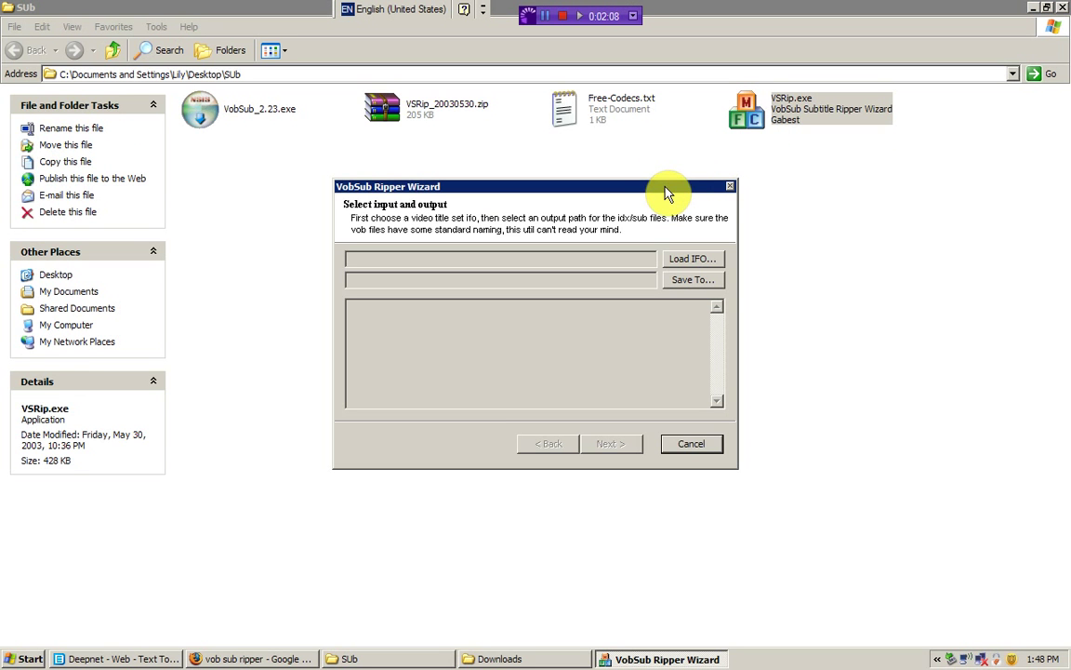
drag(666, 192, 668, 238)
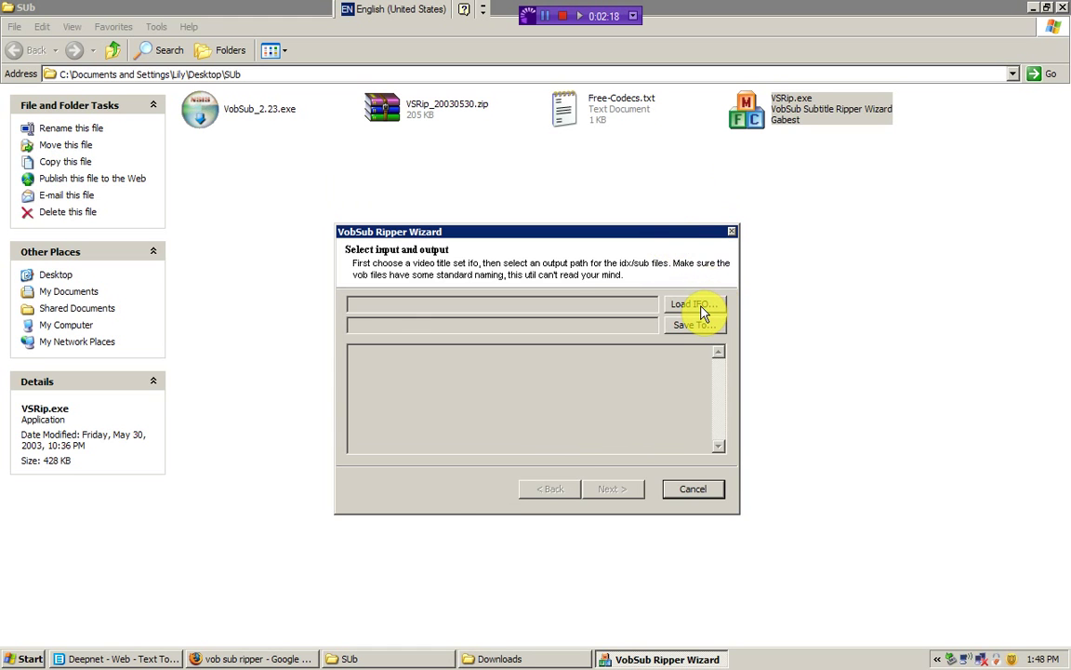
click(702, 313)
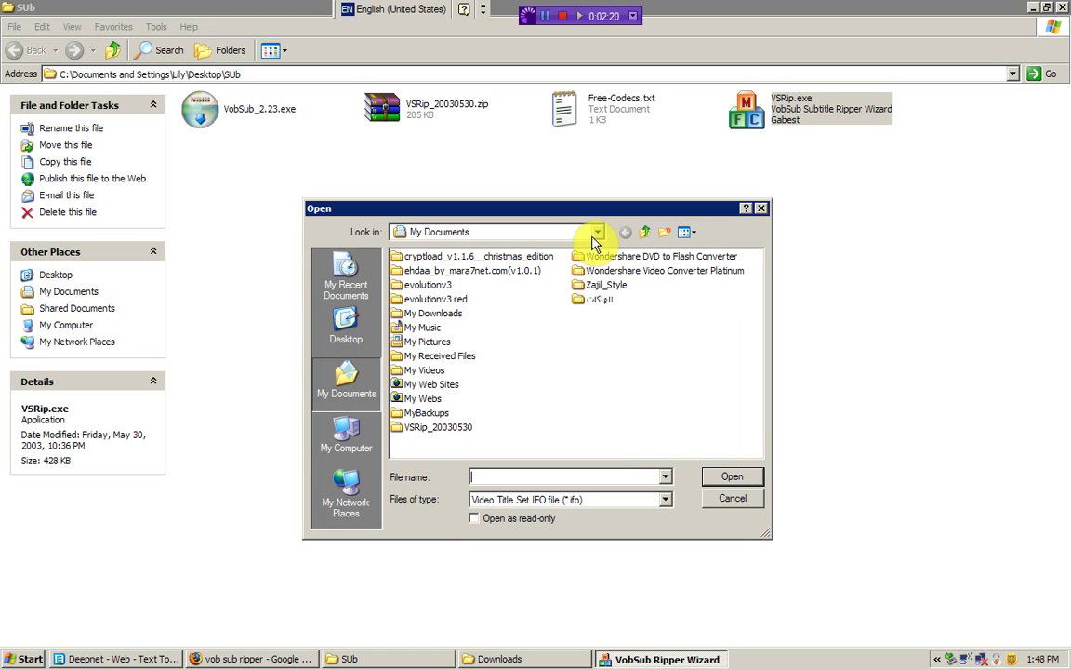
click(597, 232)
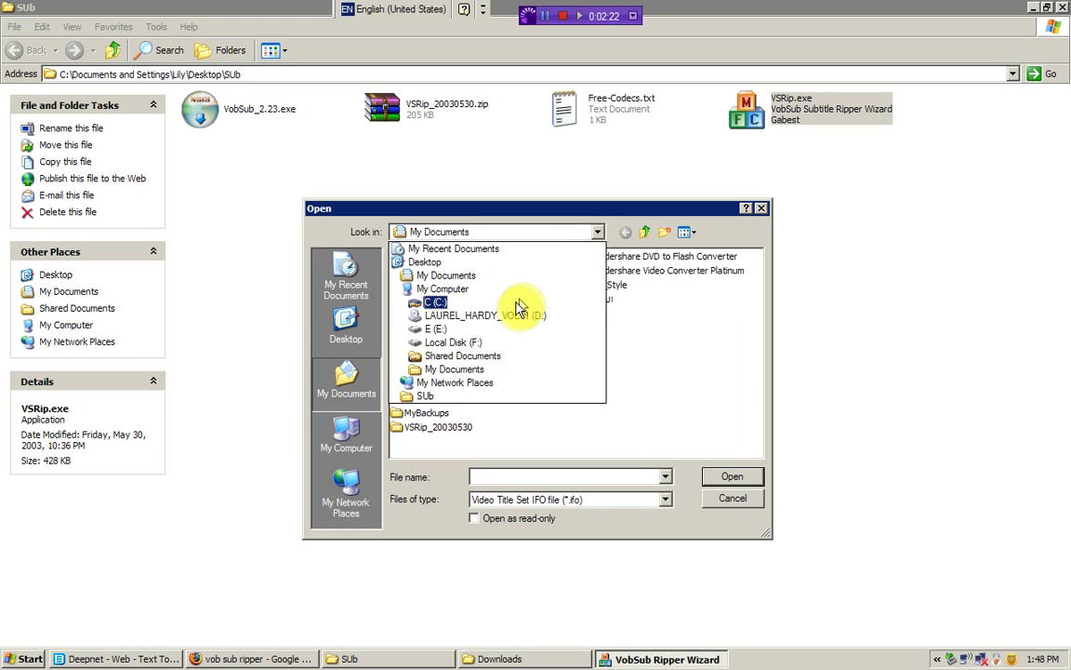
click(514, 315)
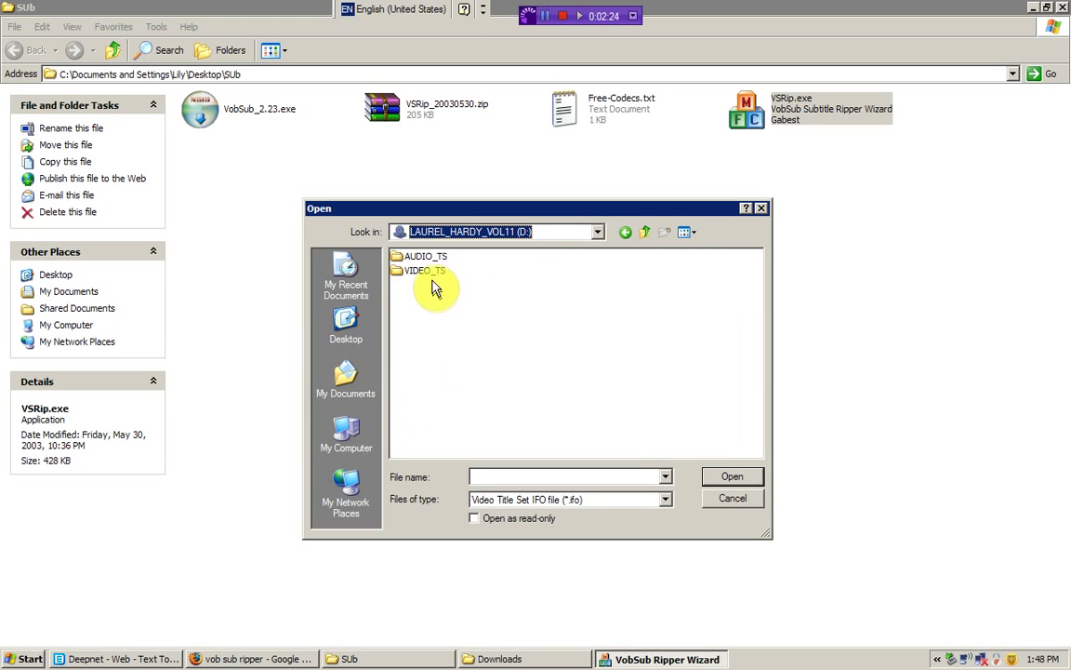
double_click(428, 270)
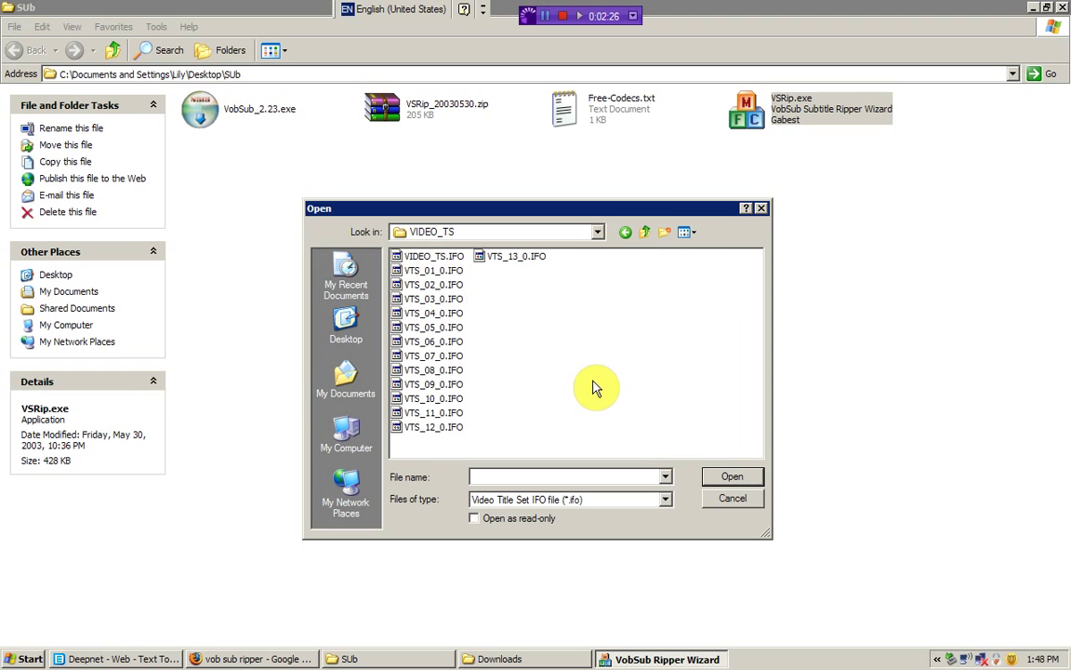
click(445, 416)
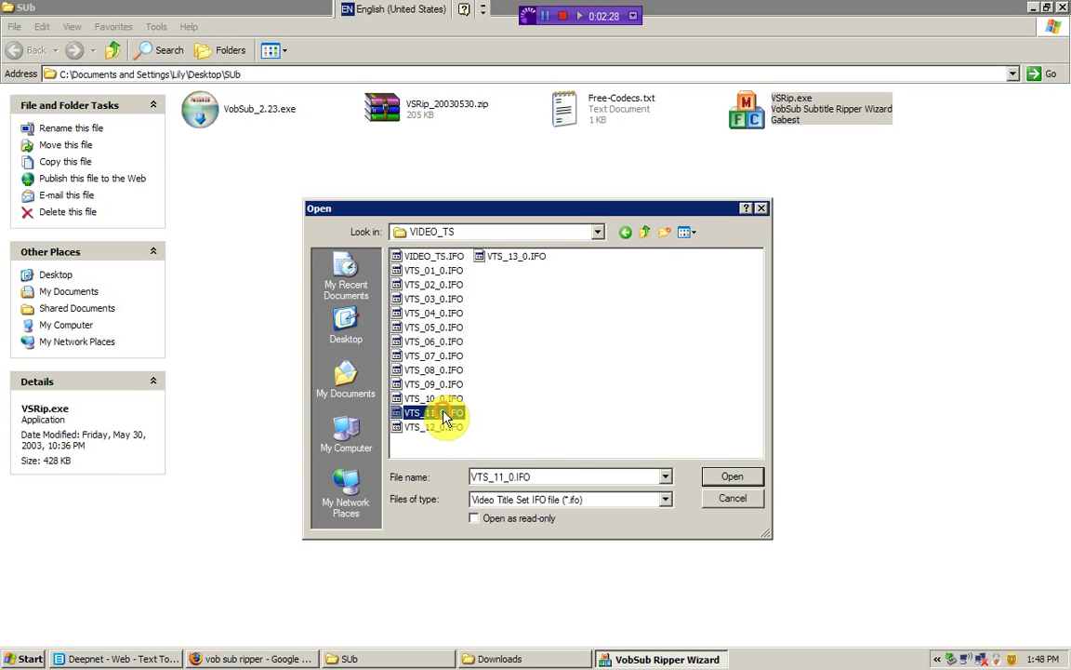
click(727, 478)
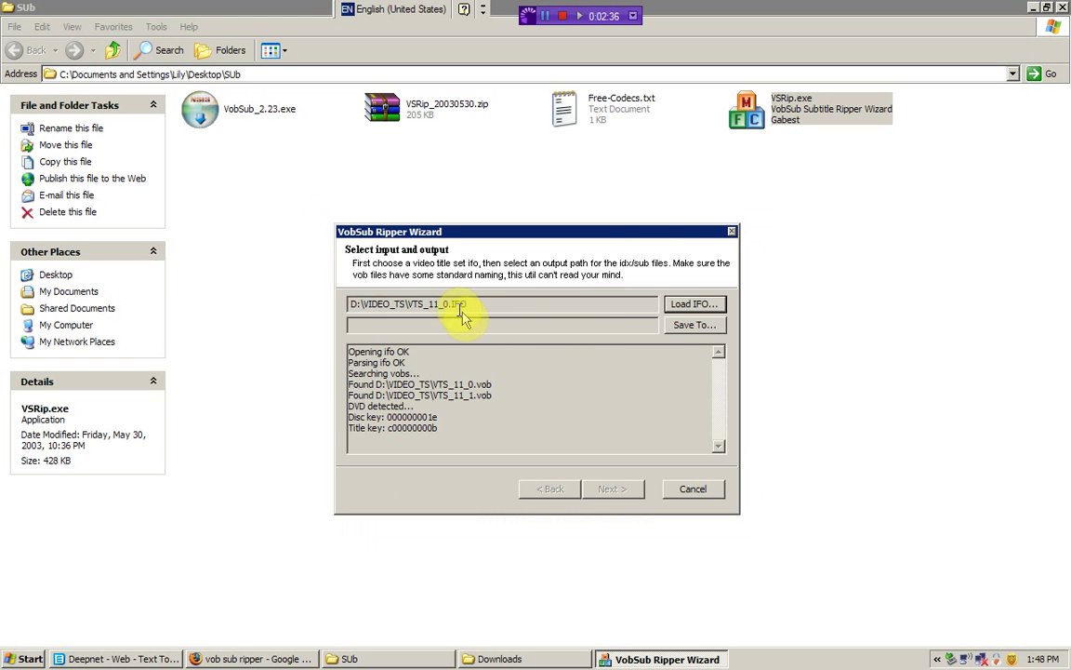
Set the ripper output to a file named 'Below zero' in My Documents
click(696, 331)
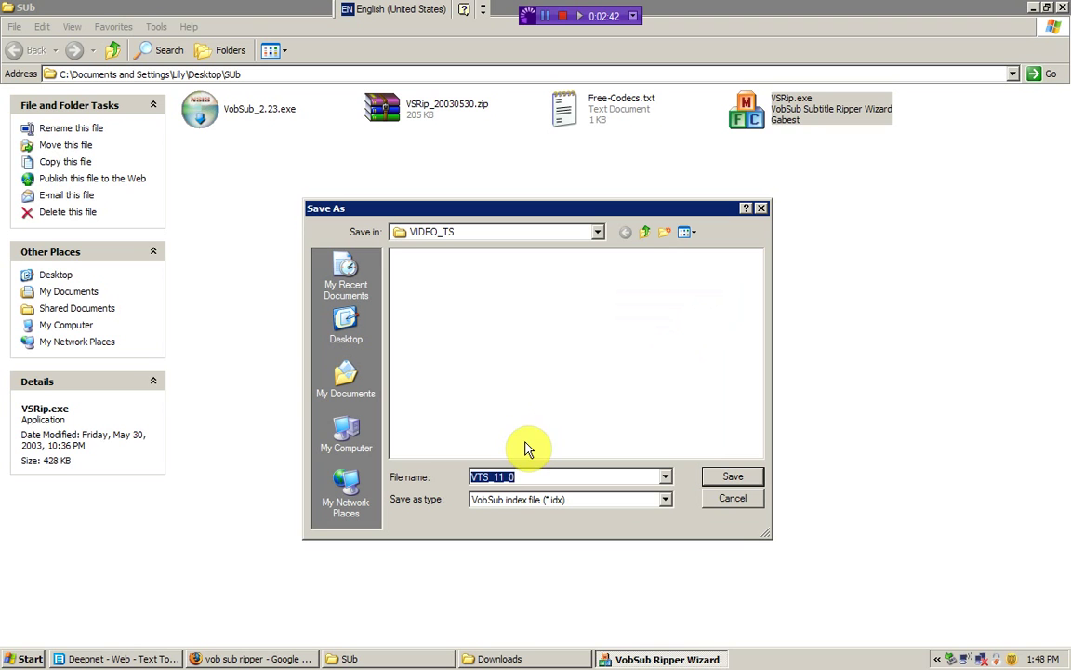
text(Be)
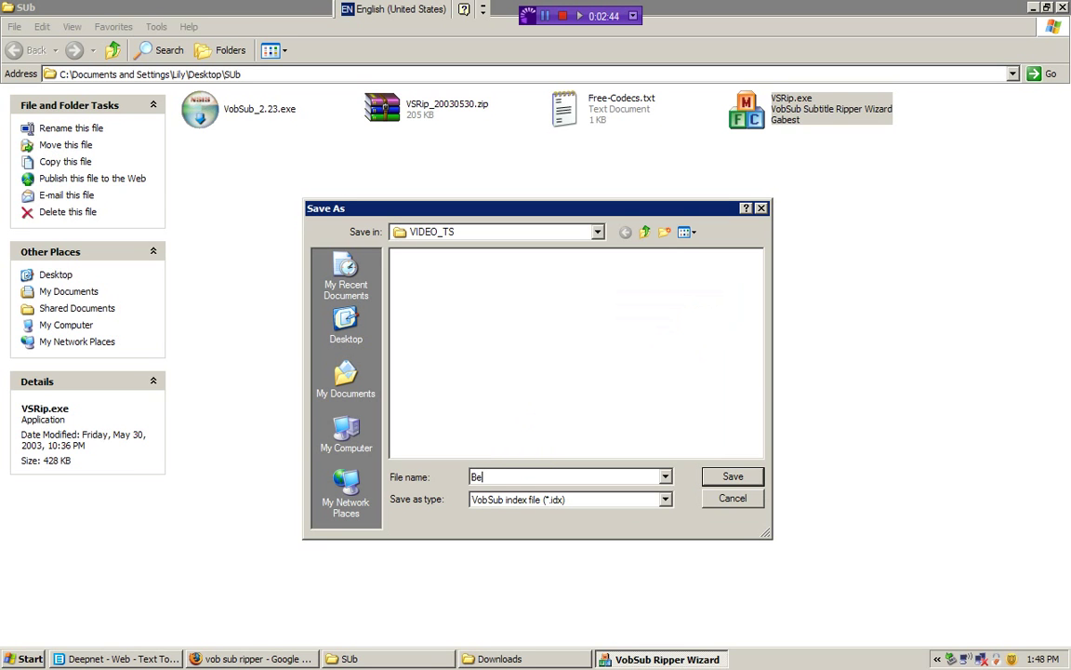
text(lo)
text(w)
text( zero)
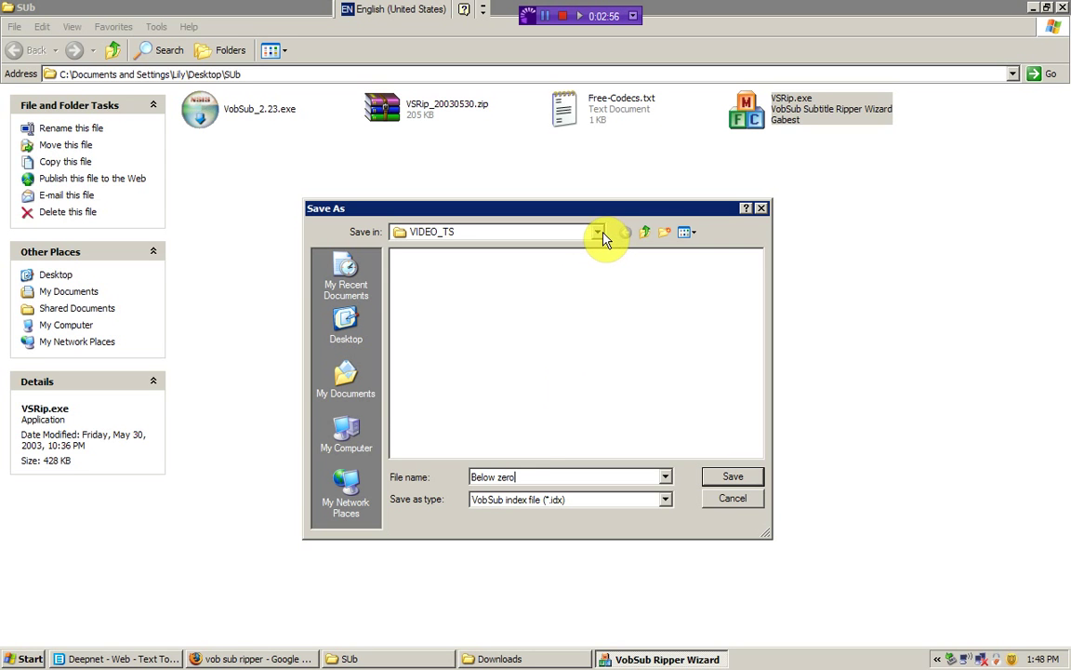
click(603, 239)
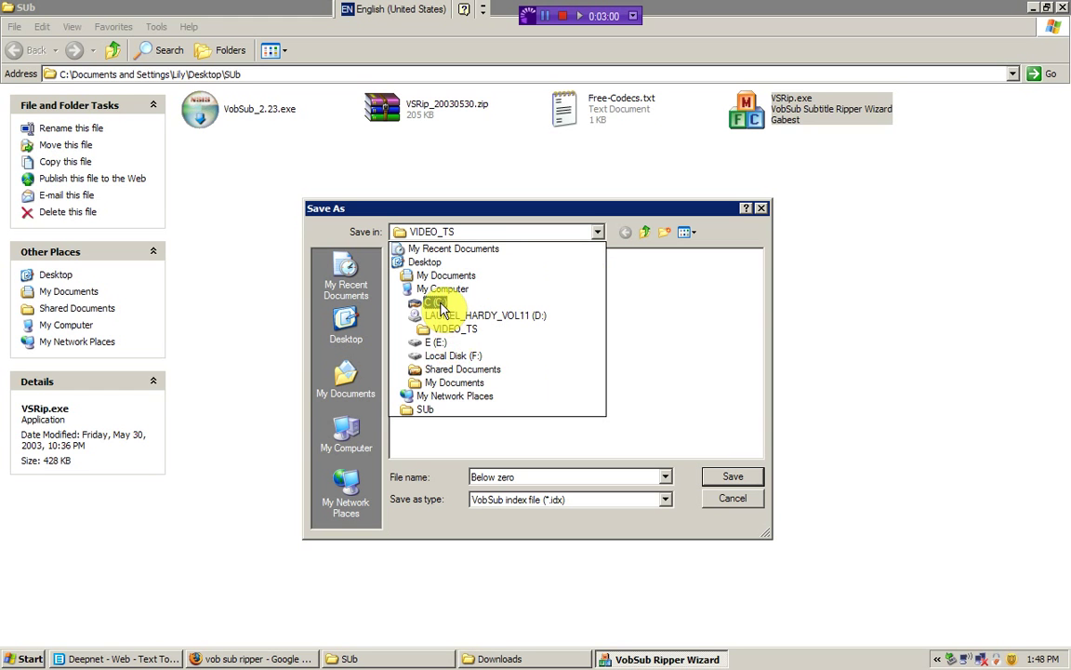
click(444, 277)
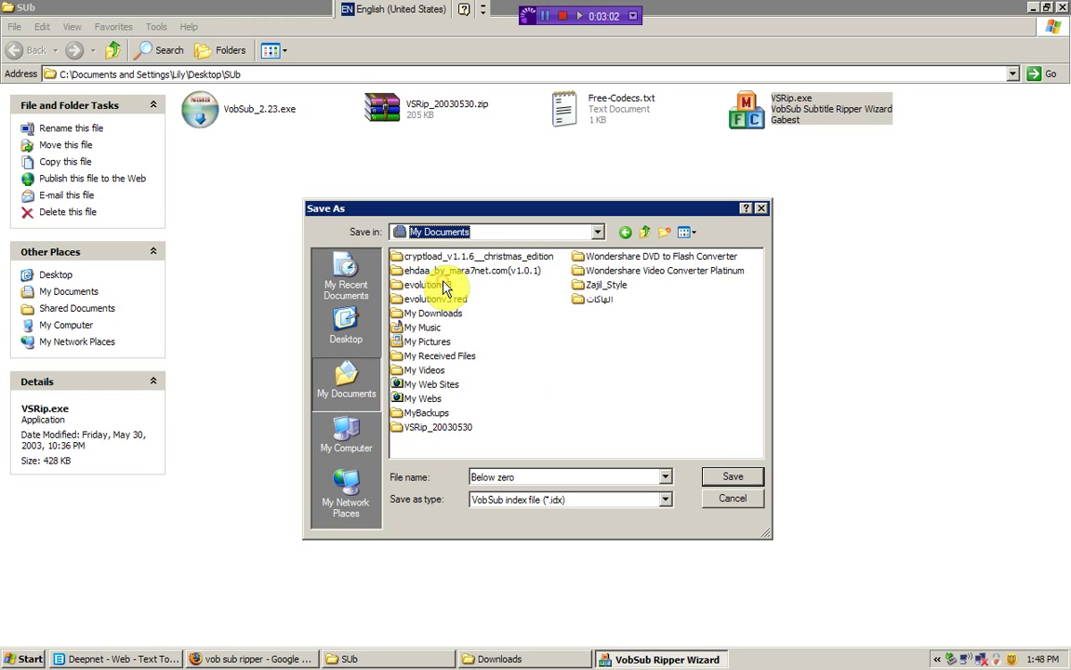
click(735, 479)
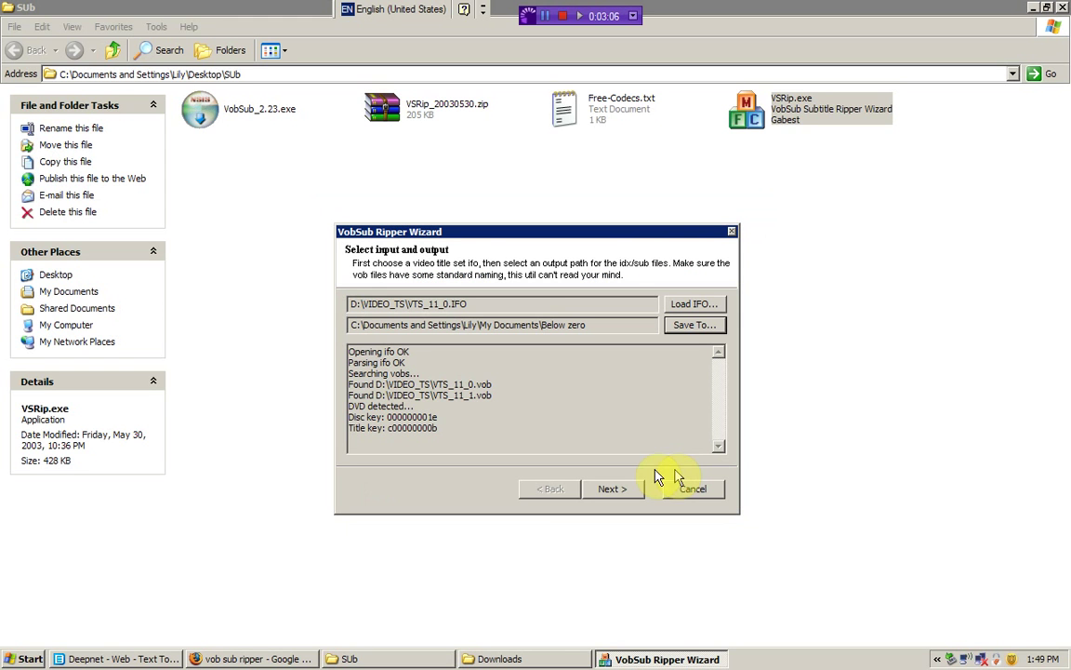
Start extracting language stream 01 subtitles, then stop the run before it finishes
click(616, 488)
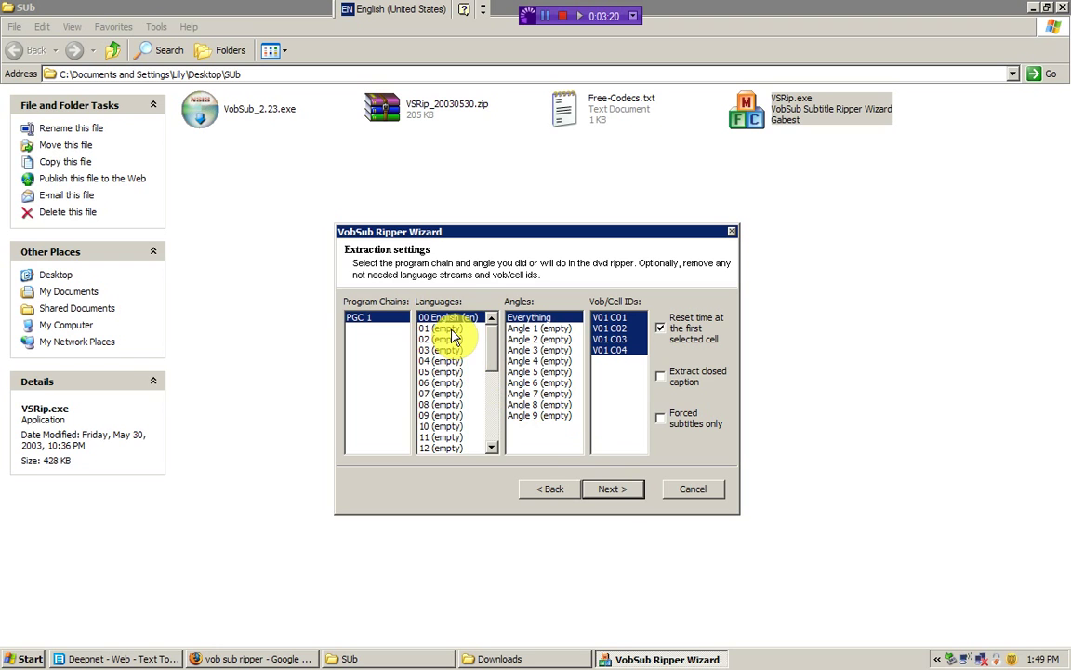
click(454, 328)
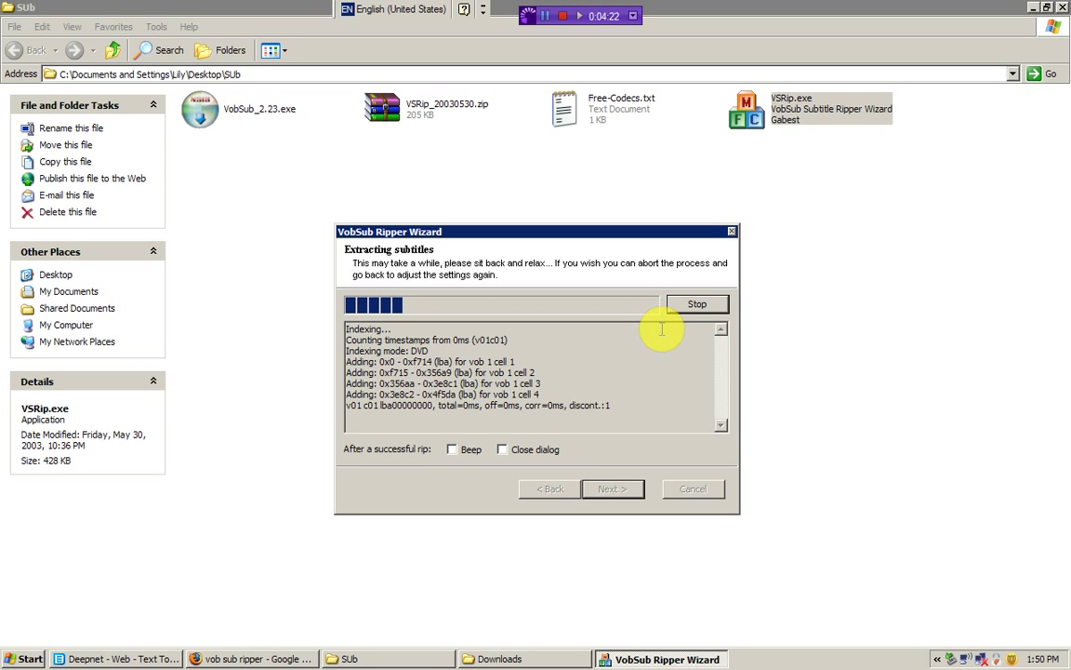
click(702, 308)
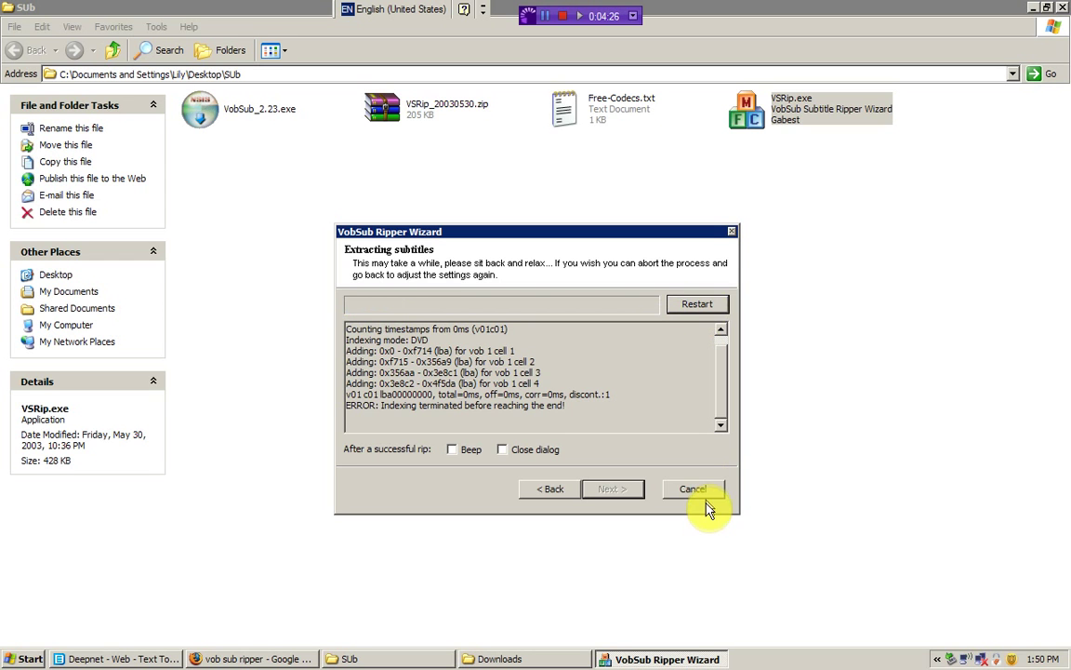
Close the ripper and inspect Below Zero.idx and Below Zero.sub in the Downloads folder
click(697, 491)
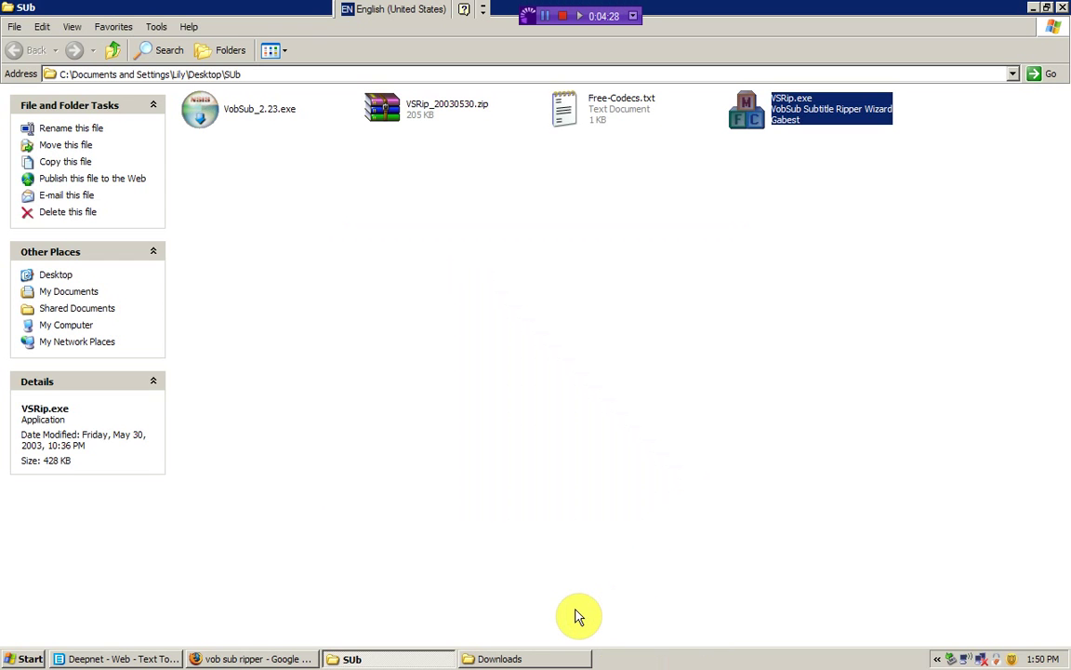
click(547, 658)
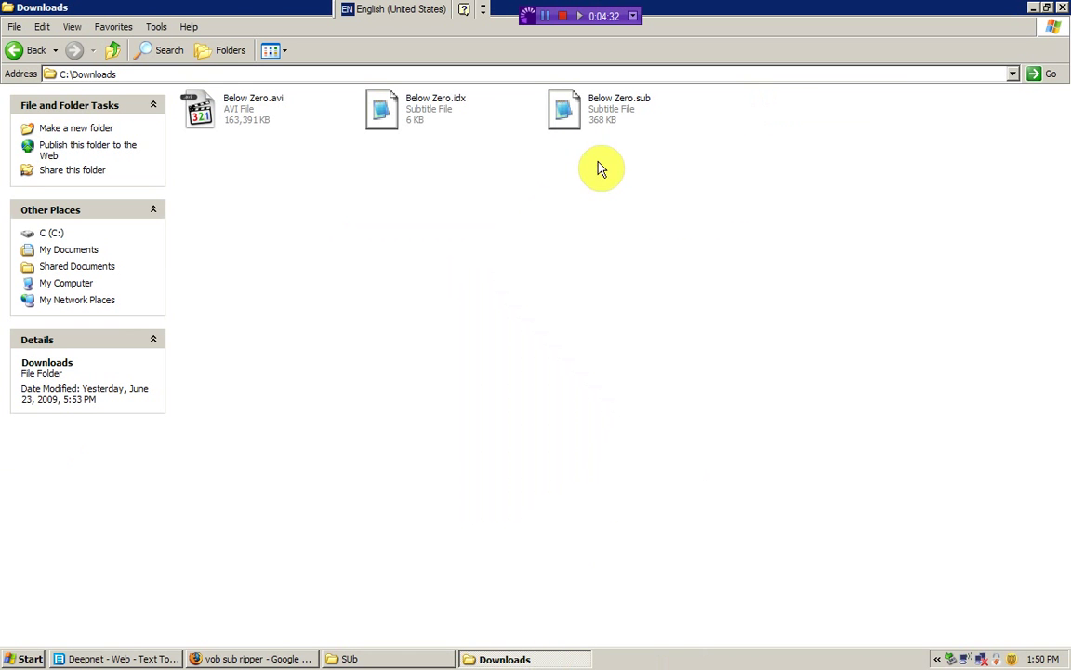
click(416, 129)
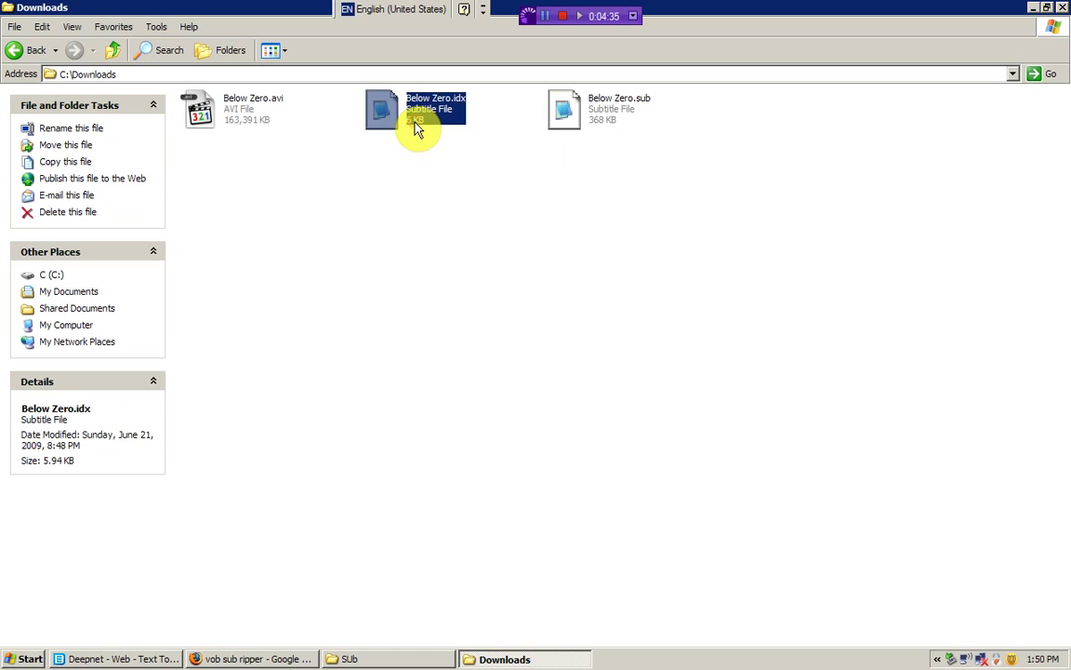
click(474, 140)
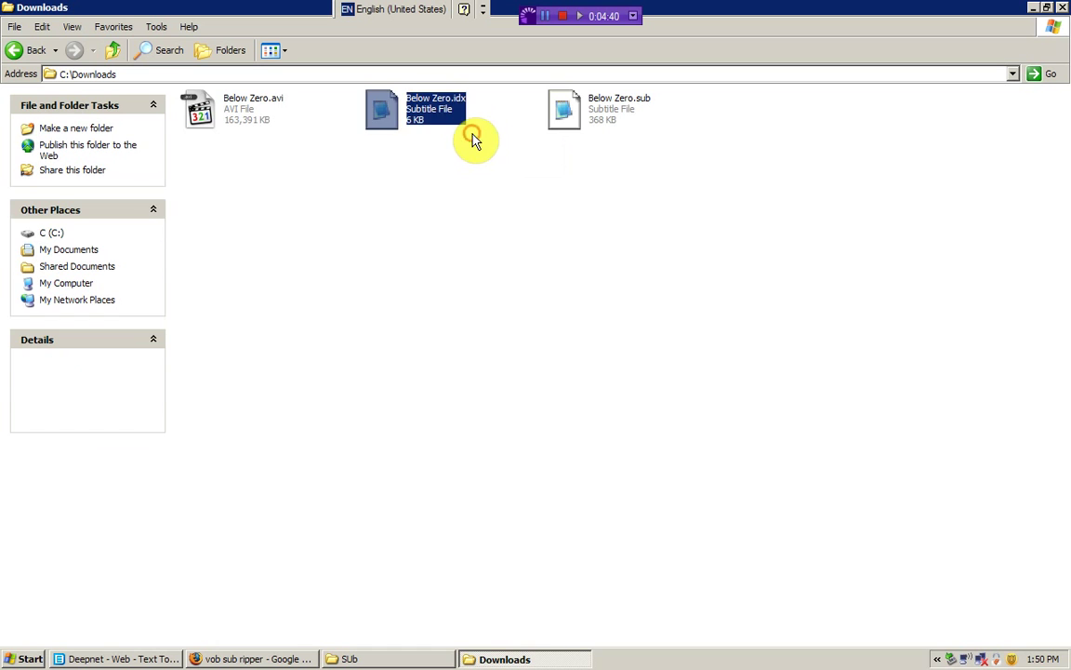
click(614, 126)
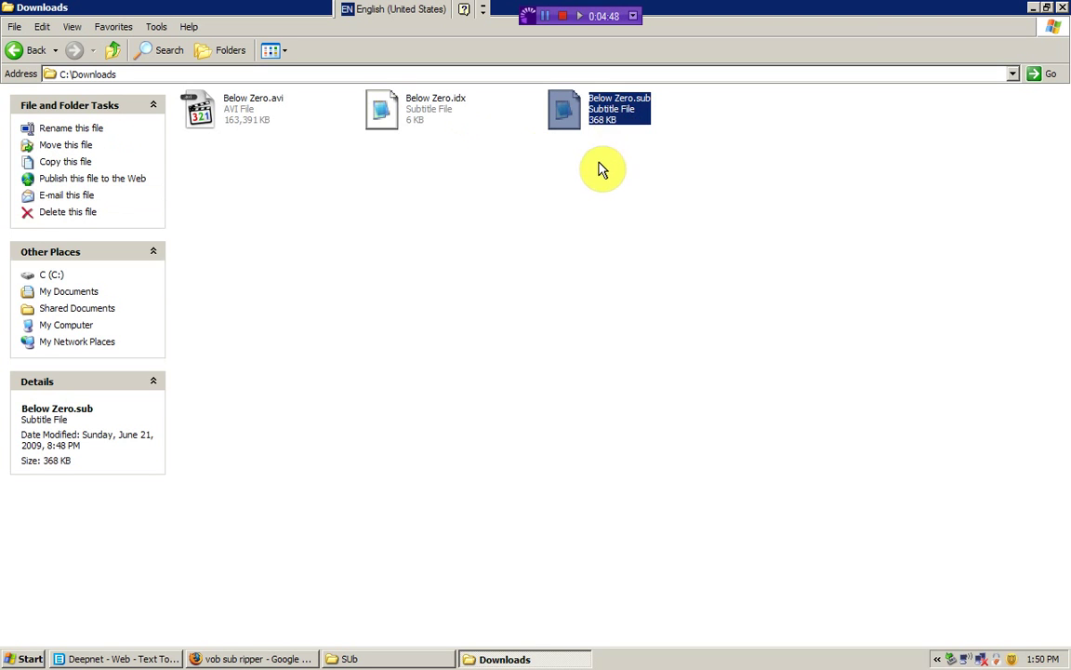
right_click(565, 114)
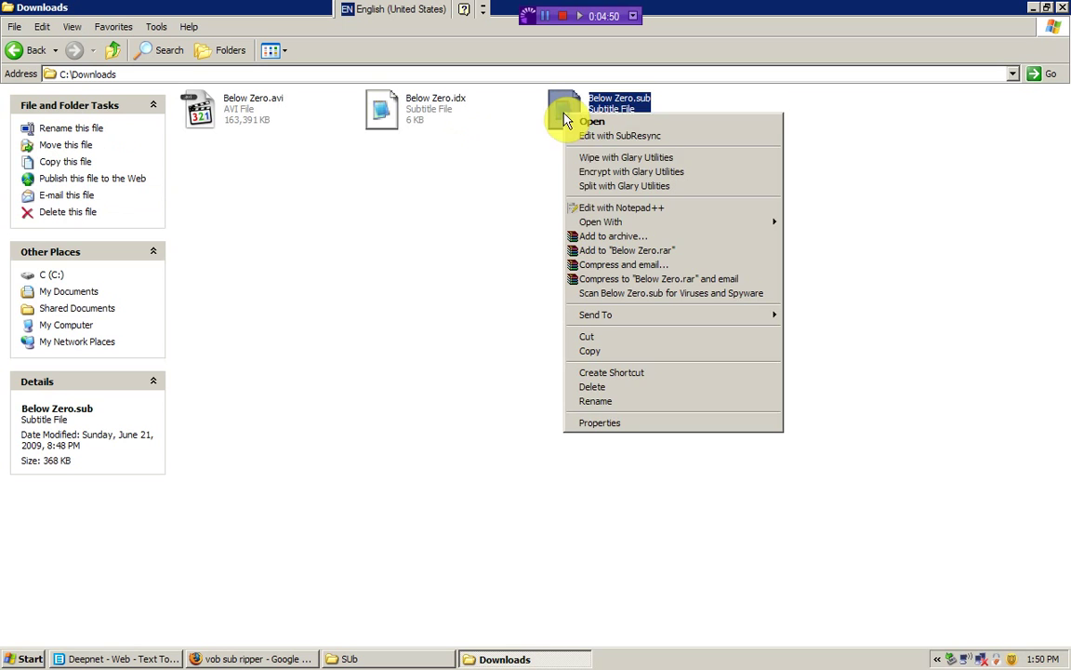
click(621, 207)
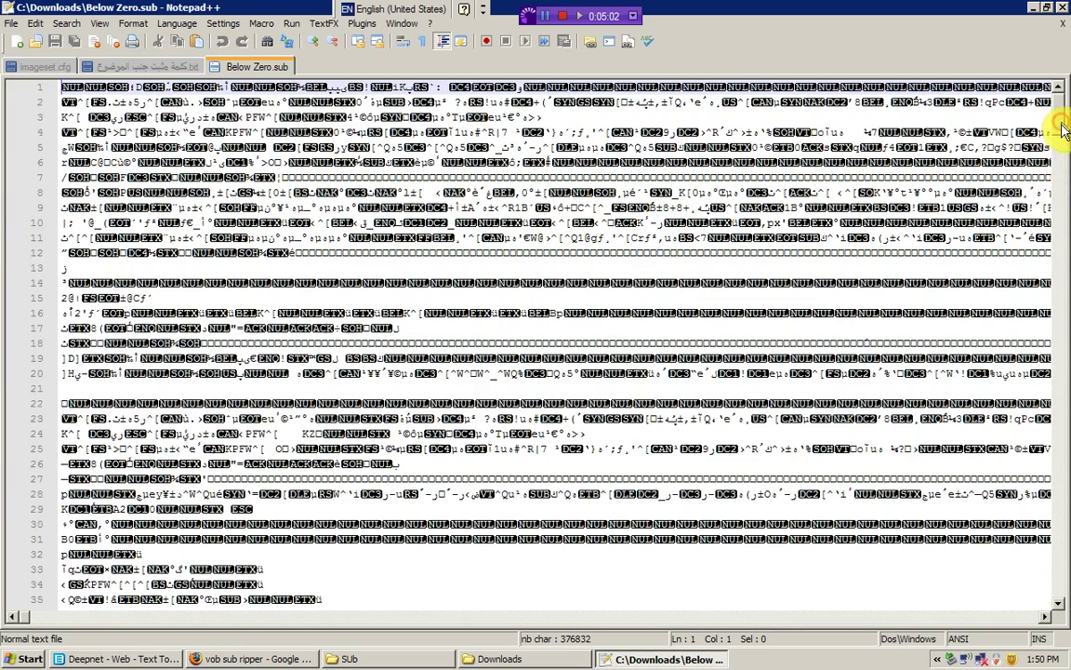
drag(1063, 129, 1063, 200)
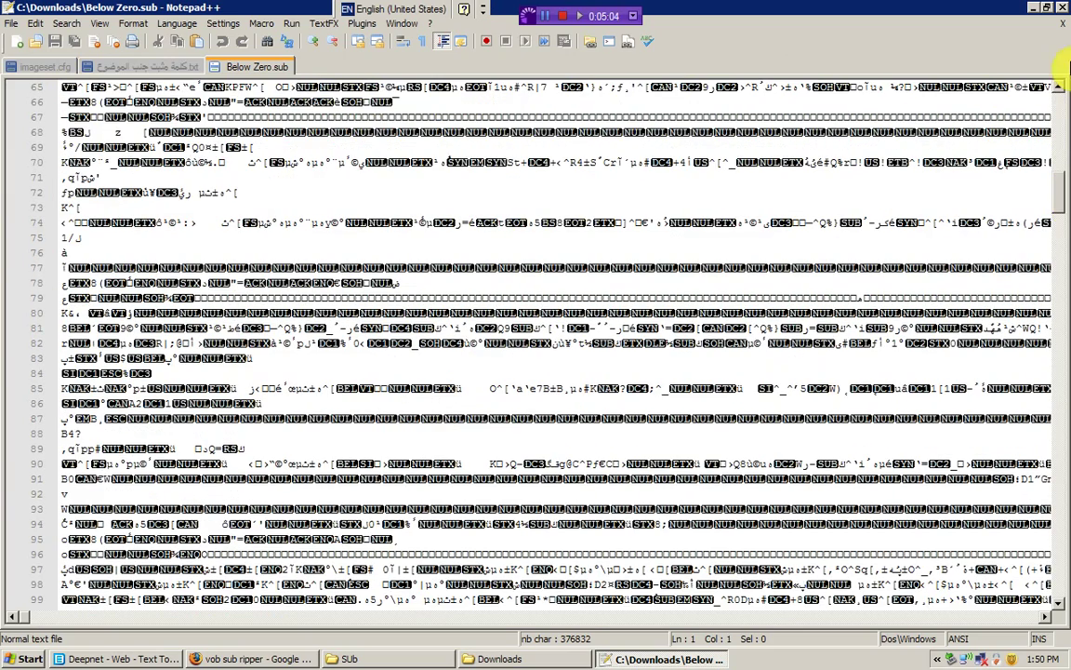
Close Notepad++, check Below Zero.avi's details in Downloads, and play it
click(1063, 7)
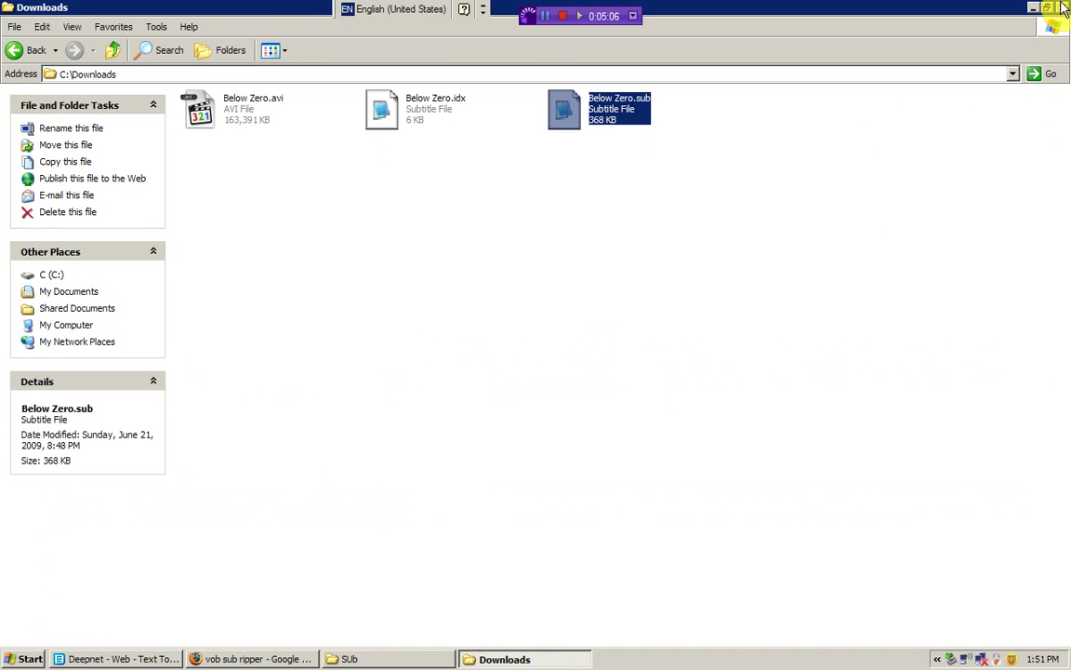
click(770, 199)
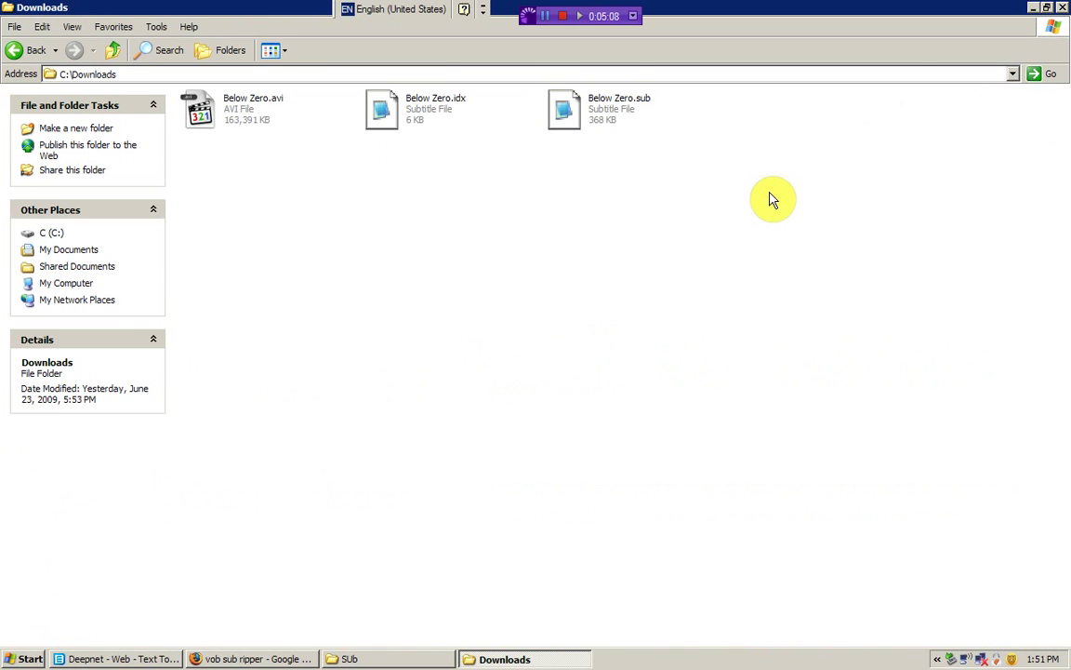
click(229, 124)
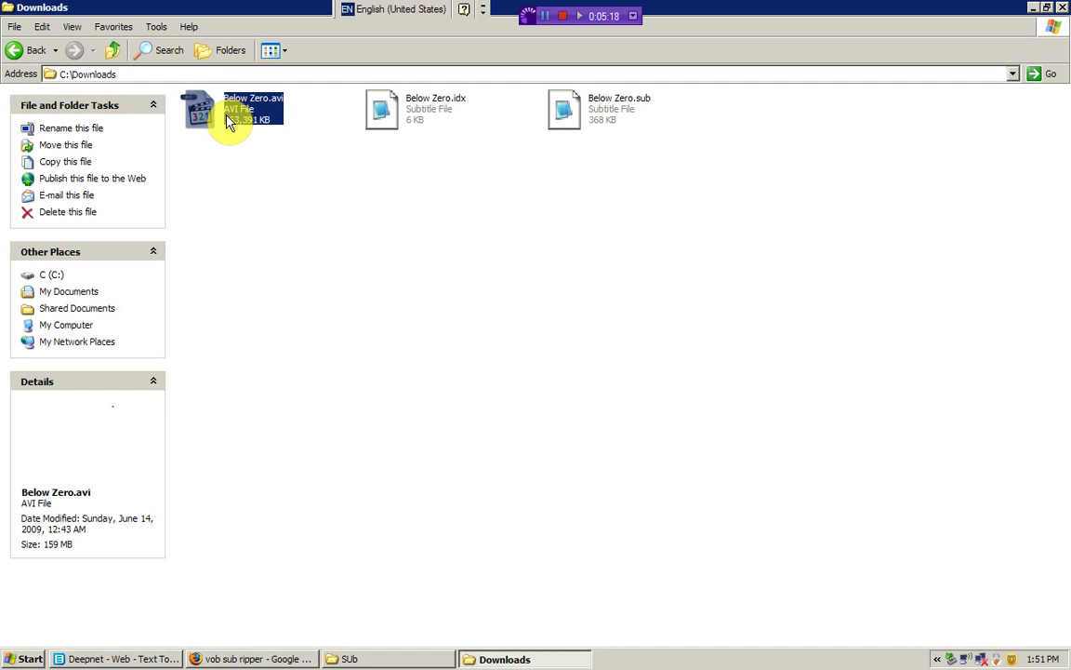
click(279, 190)
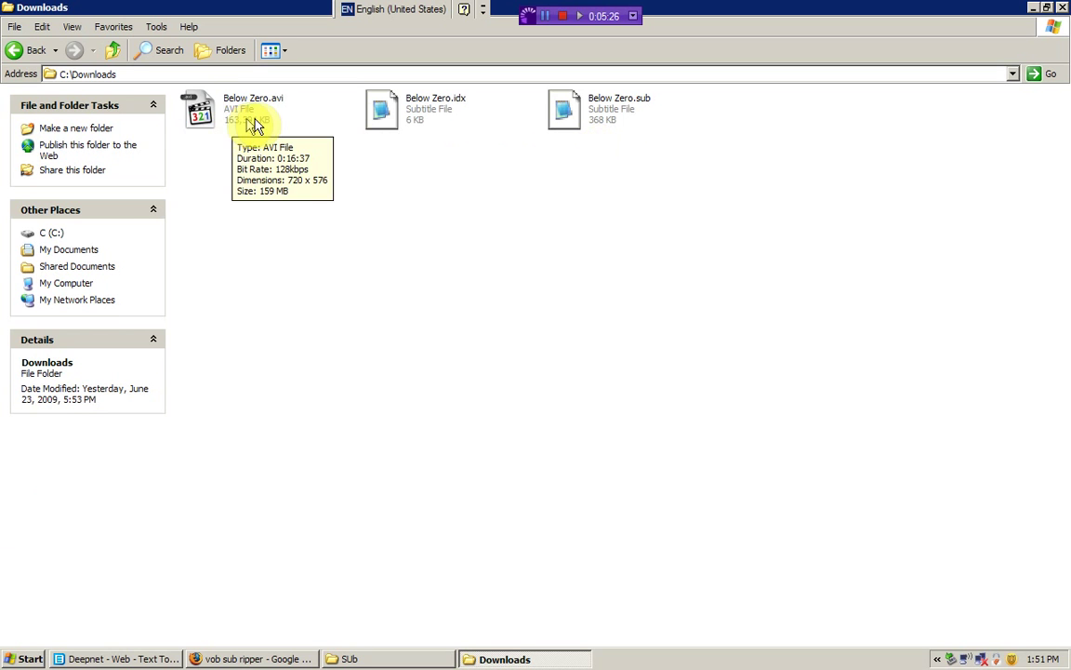
double_click(223, 120)
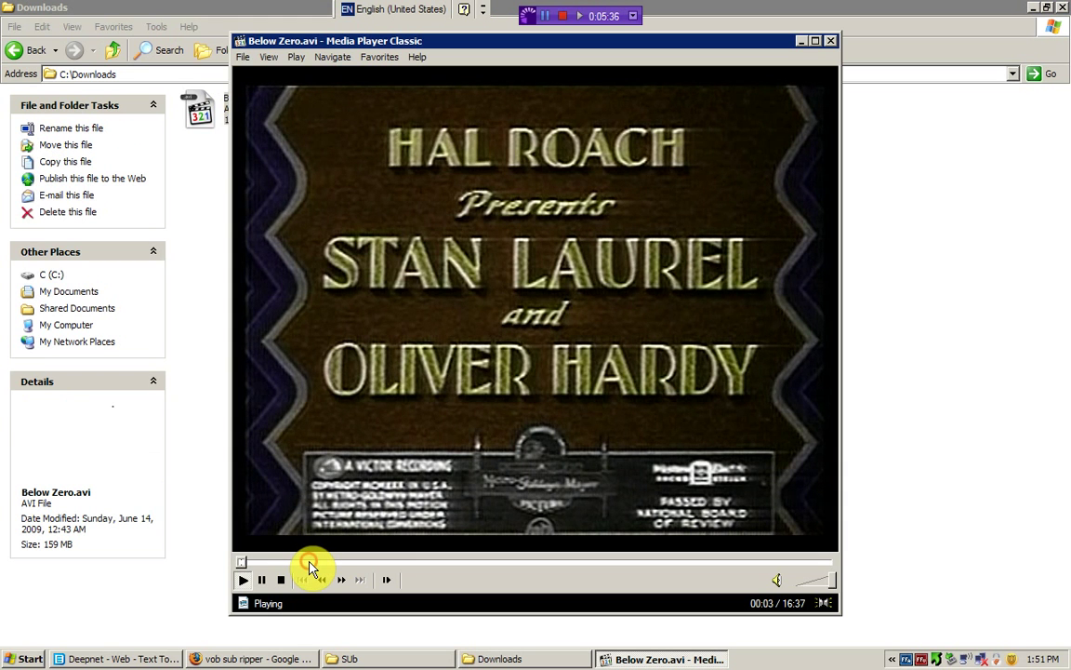
Jump through the video to 01:58, 02:35, 02:57, 03:15 and 03:38, then close the player
click(310, 563)
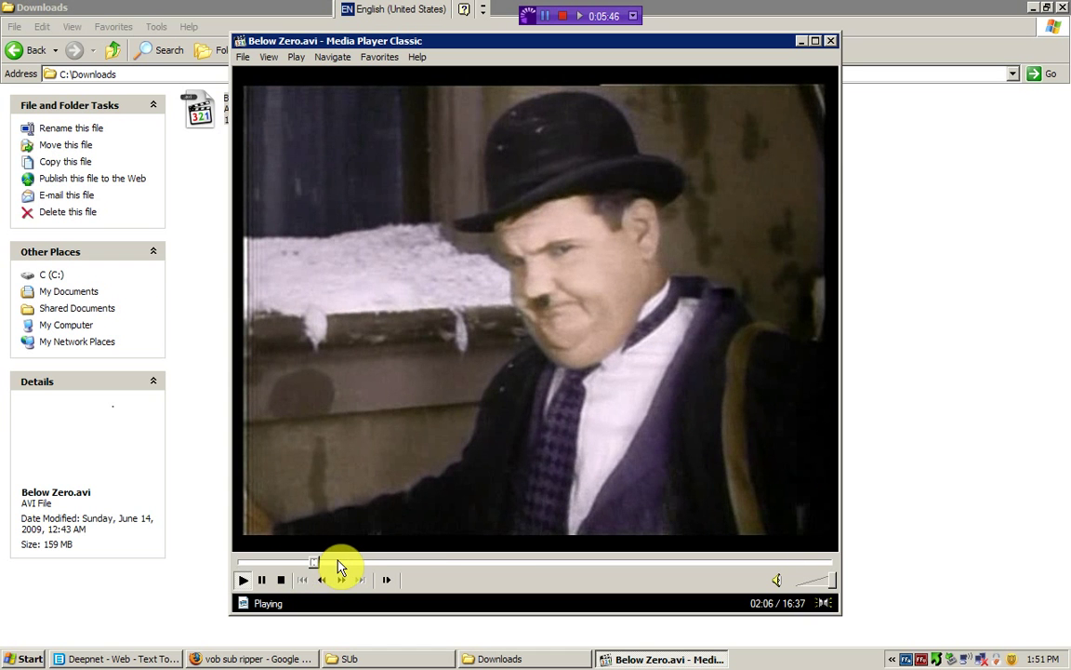
click(332, 561)
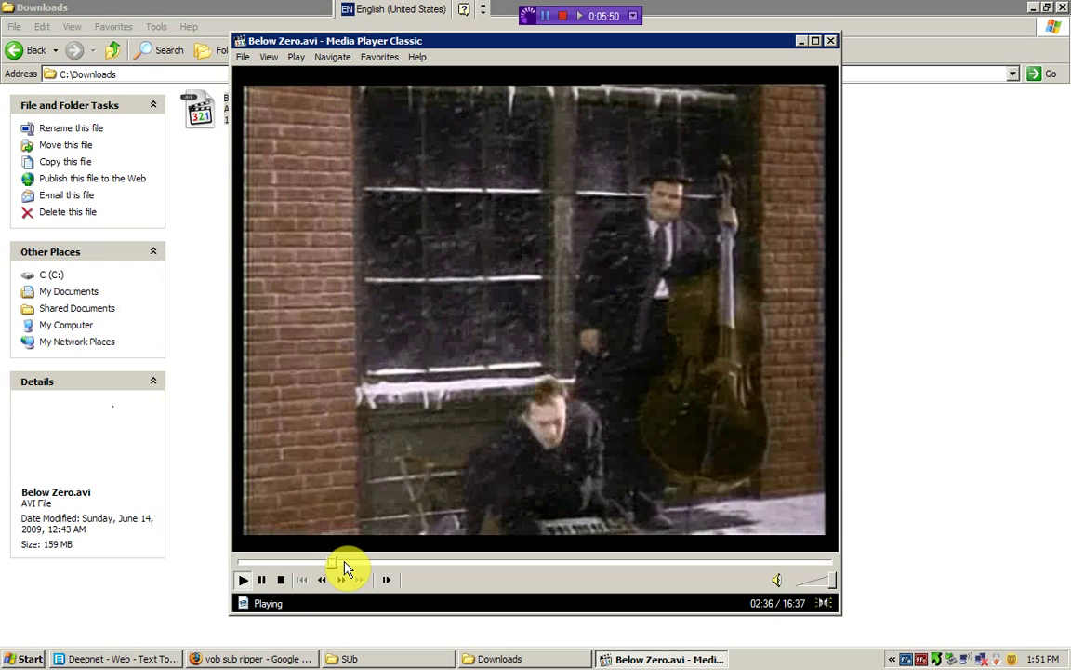
click(344, 561)
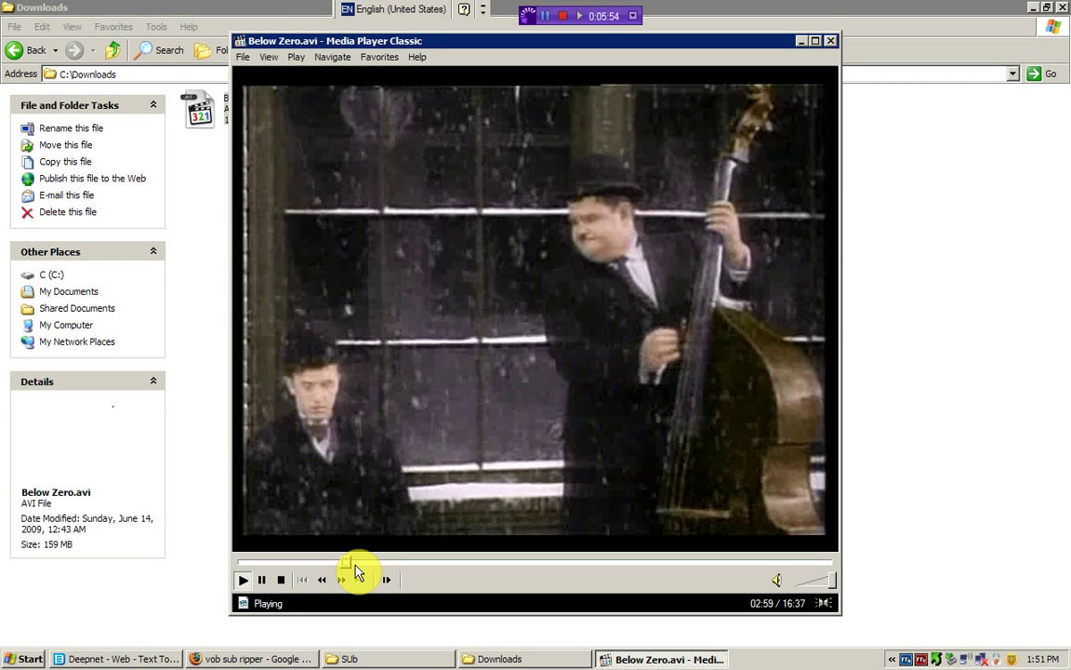
click(356, 561)
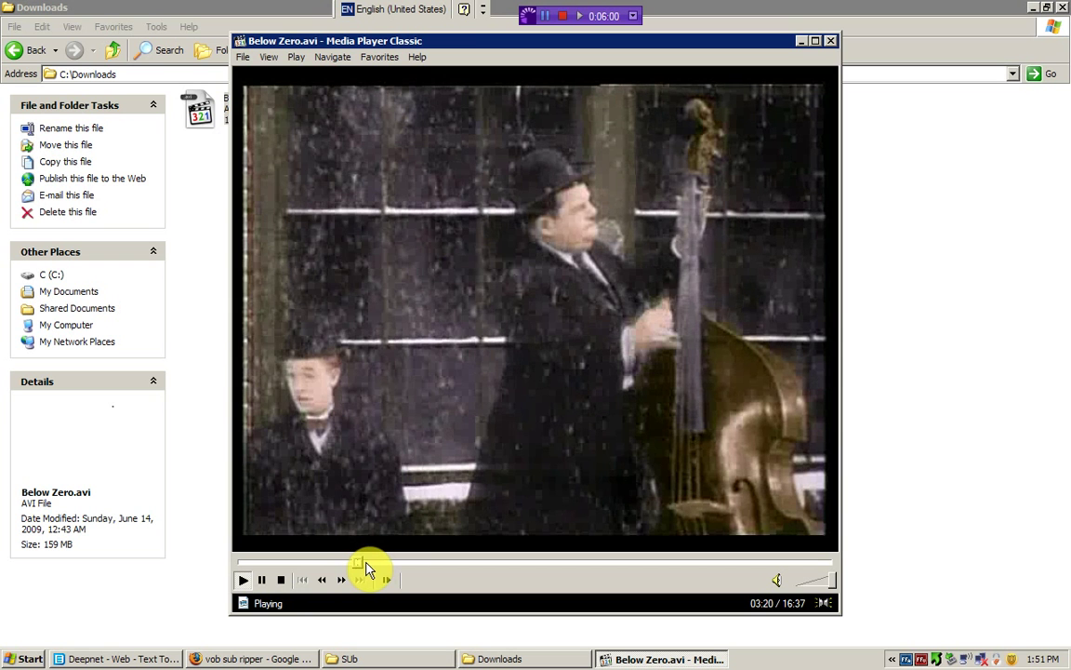
click(368, 562)
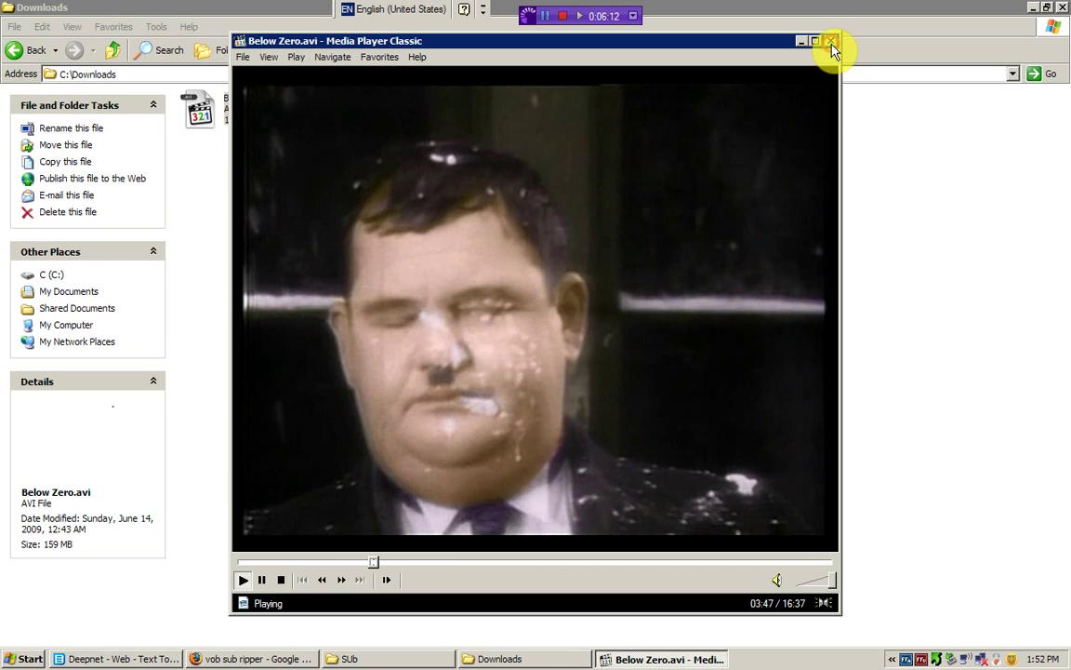
click(830, 41)
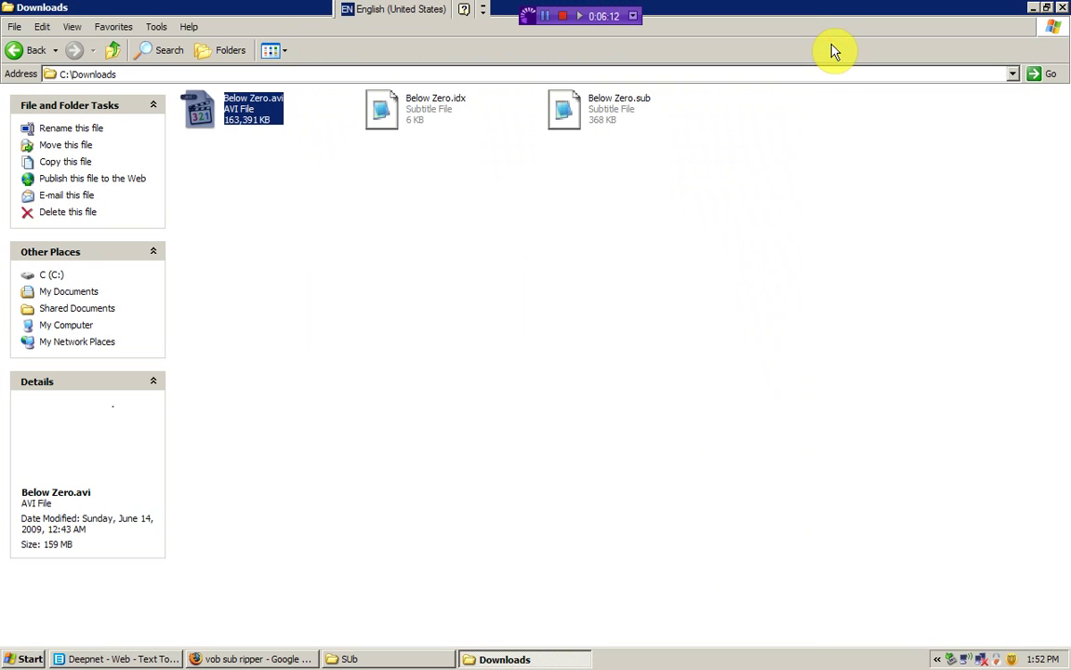
Check VobSub_2.23.exe in the SUb folder, then launch SubResync from the Start menu
click(547, 282)
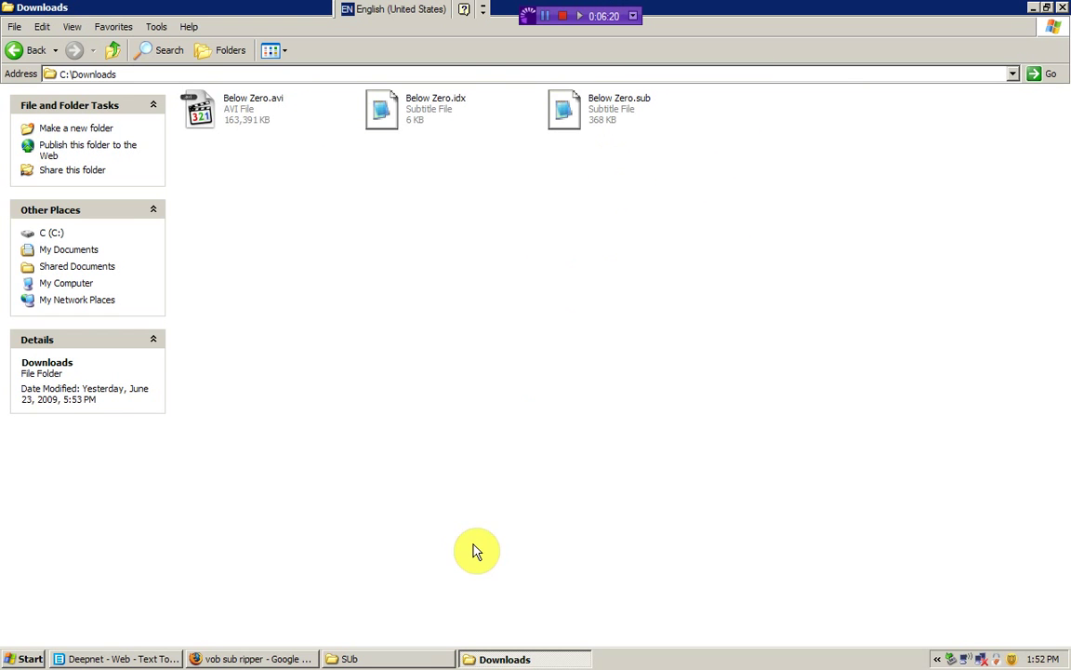
click(405, 659)
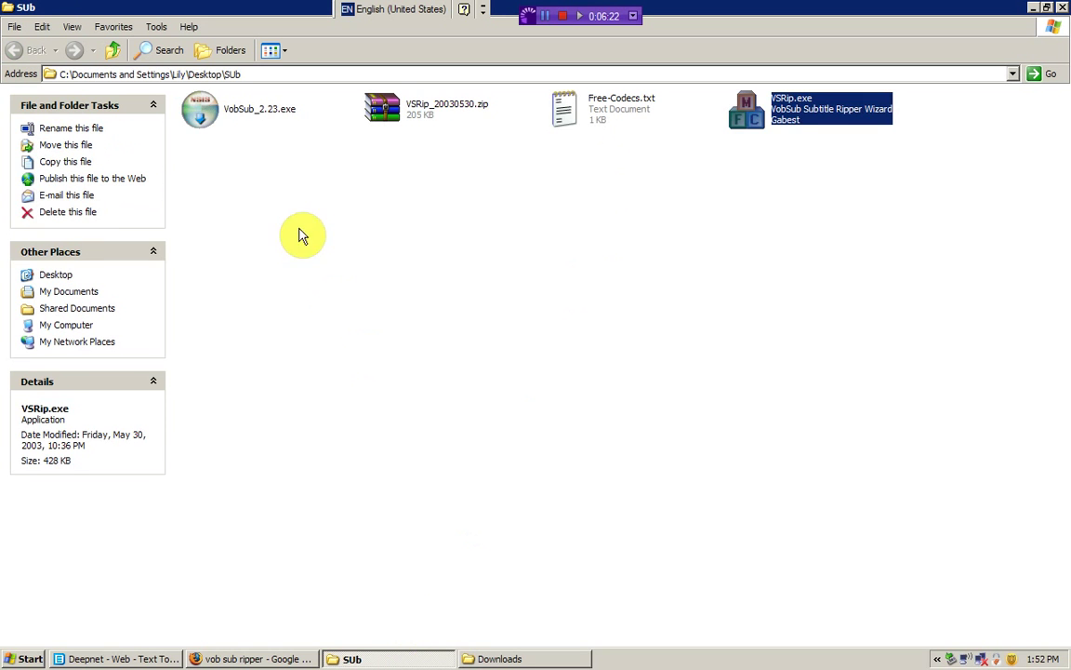
click(230, 121)
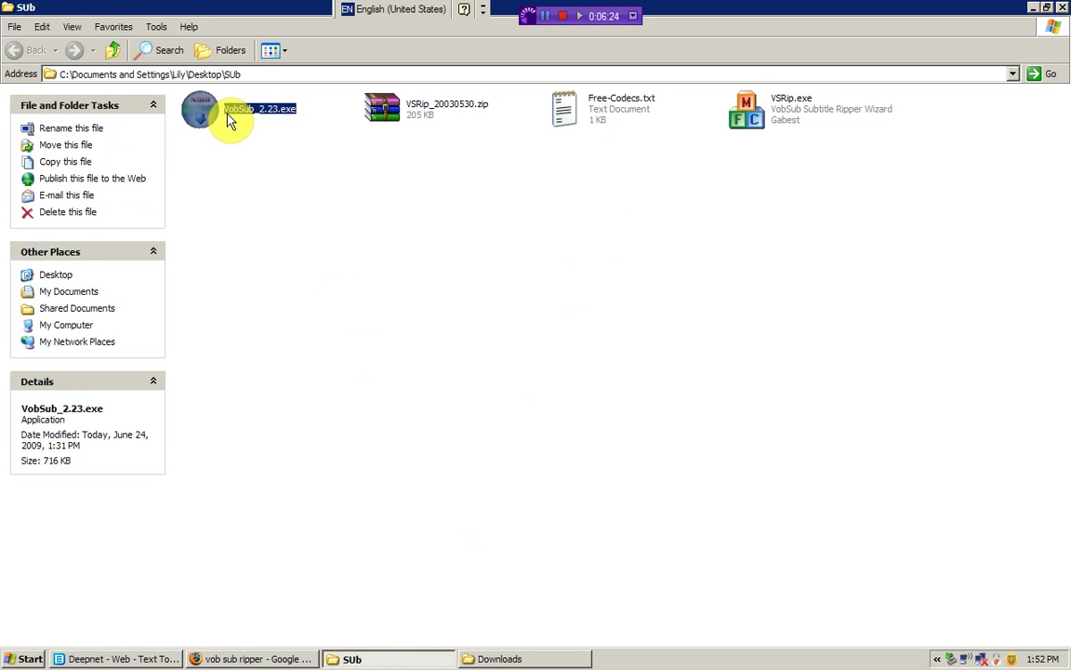
click(389, 660)
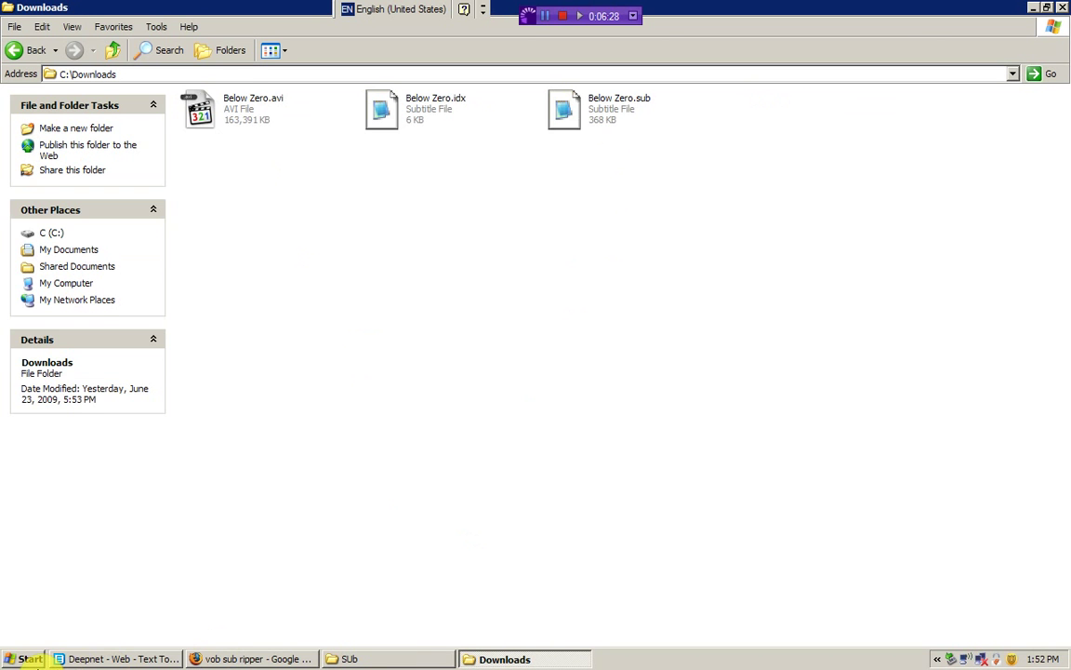
click(26, 658)
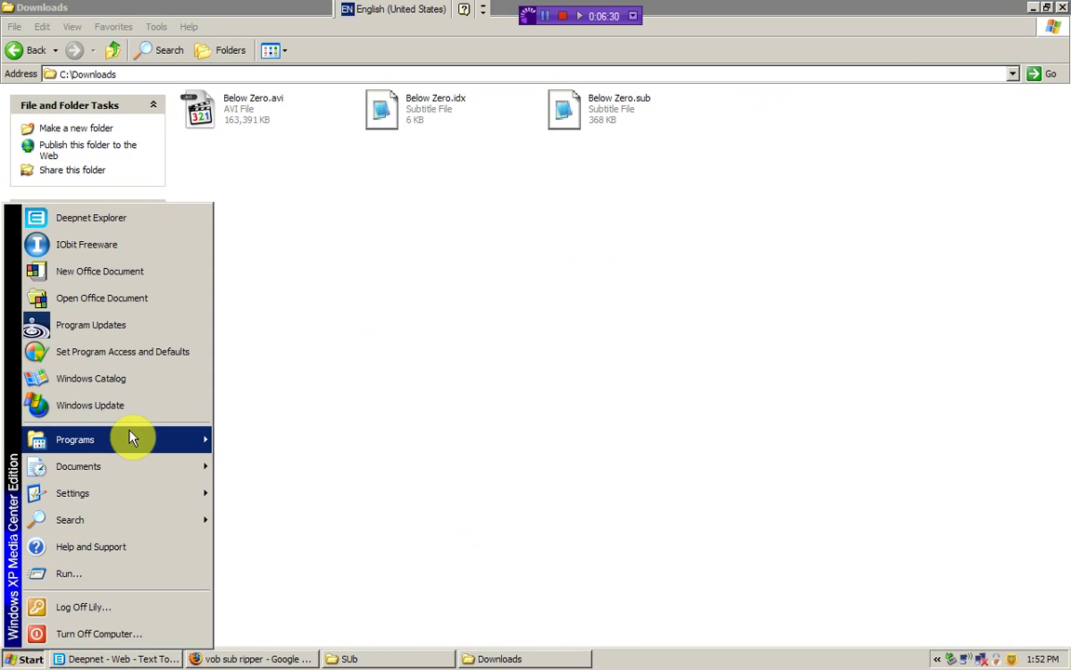
mouse_move(74, 439)
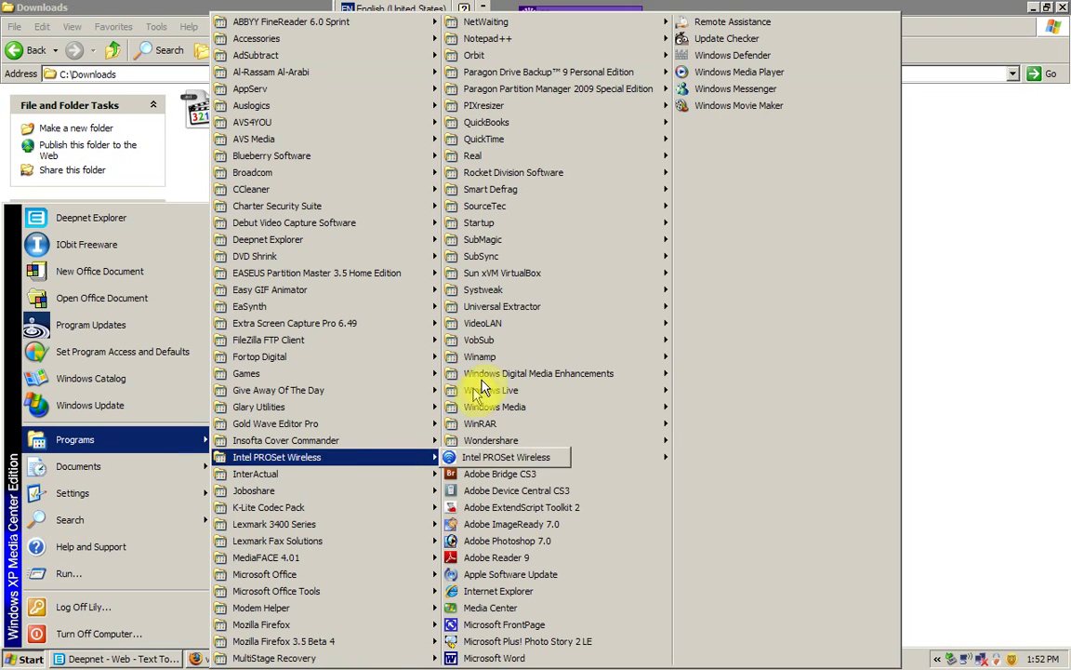
mouse_move(479, 339)
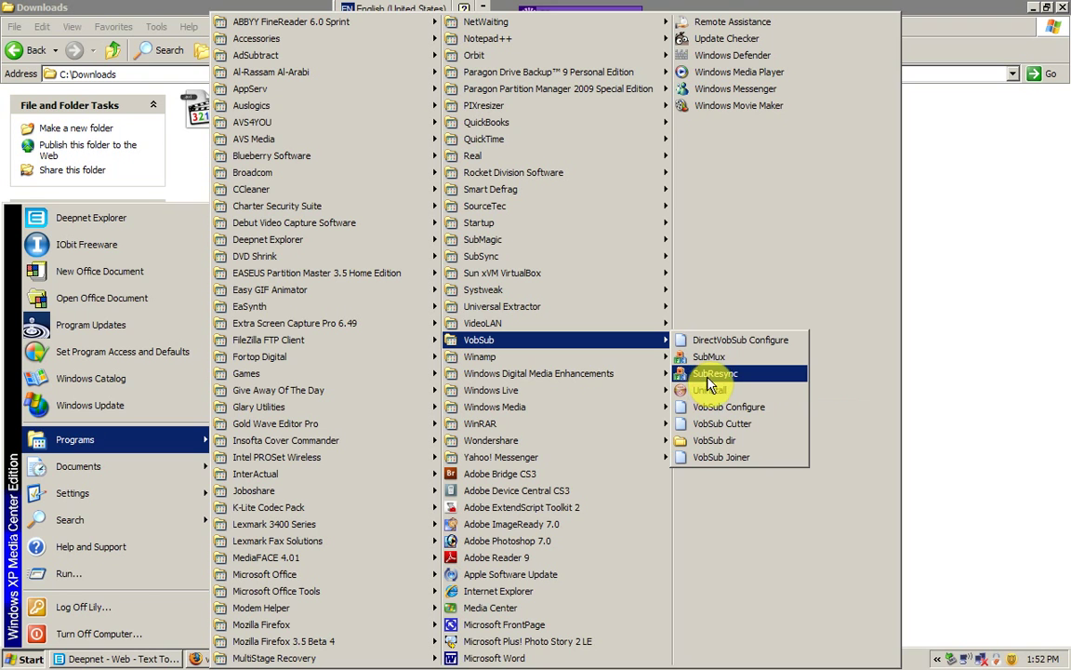
click(715, 375)
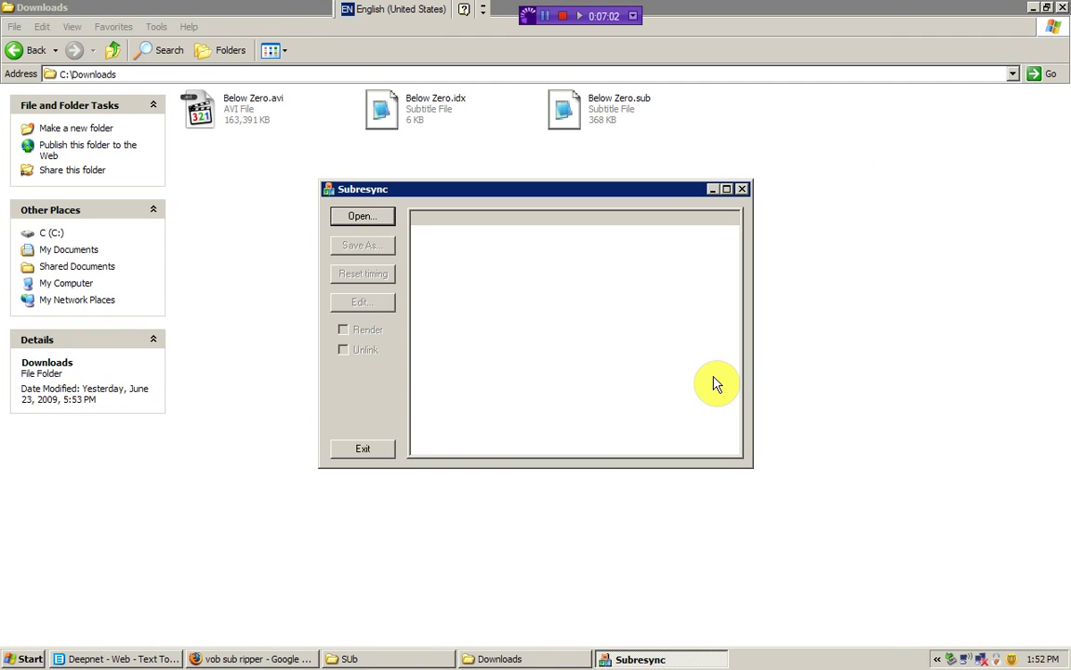
Clear the desktop and load Below Zero.idx into Subresync
click(1035, 8)
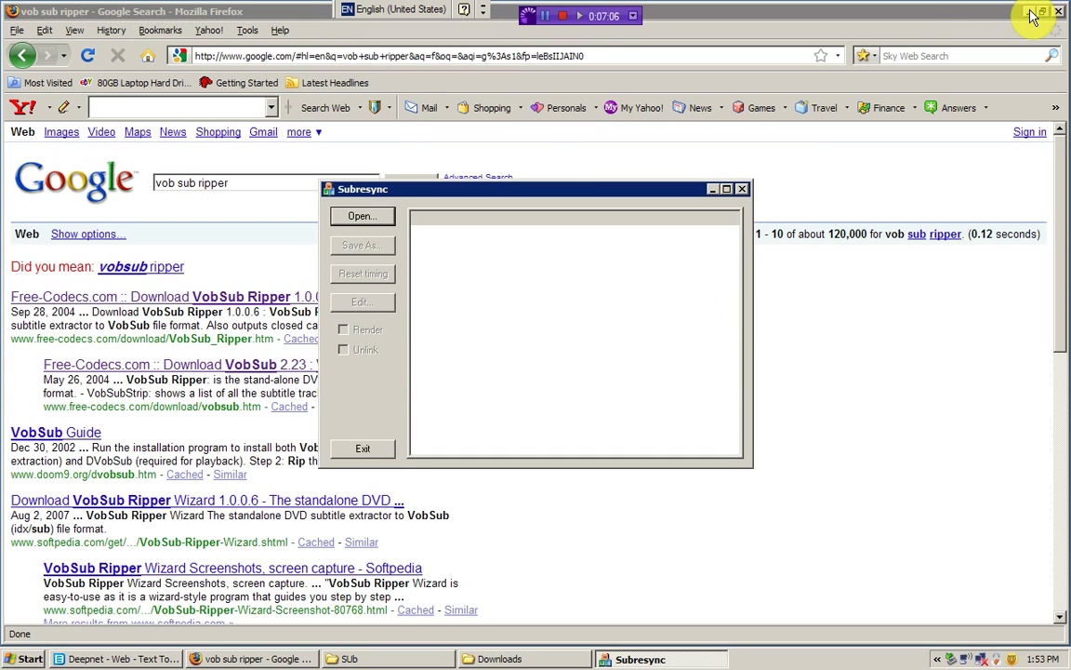
click(1036, 10)
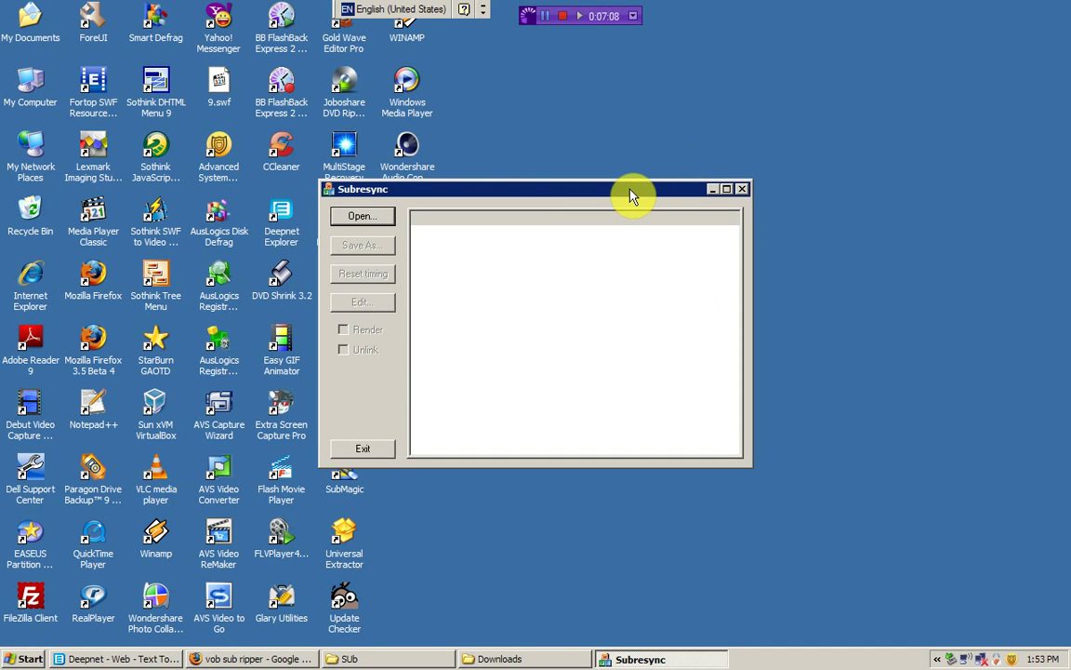
drag(629, 195, 713, 145)
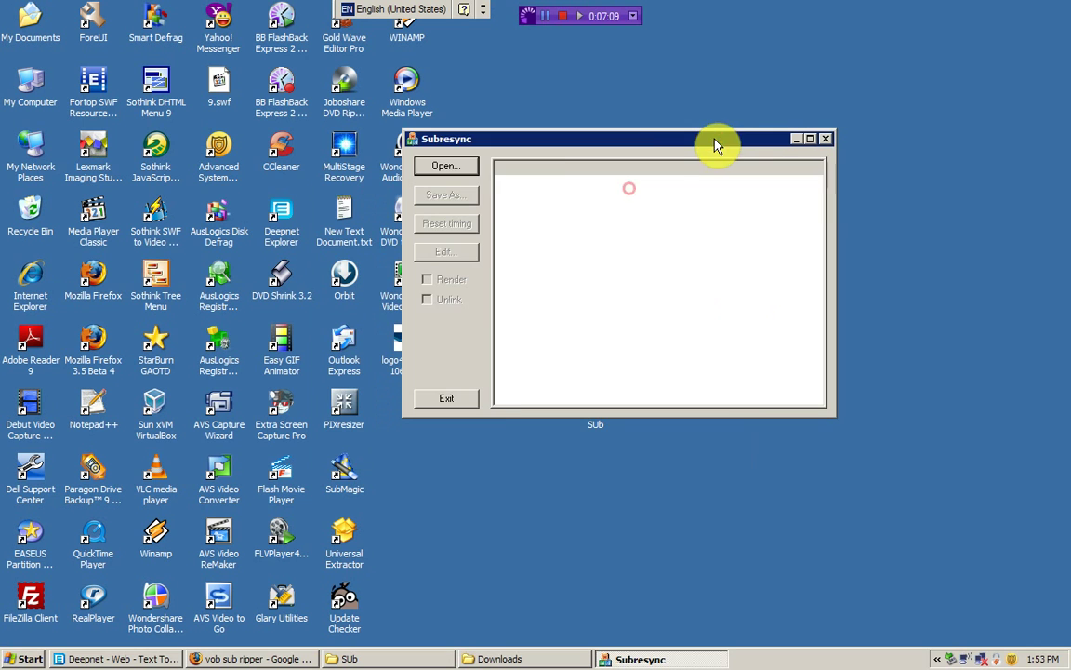
click(471, 173)
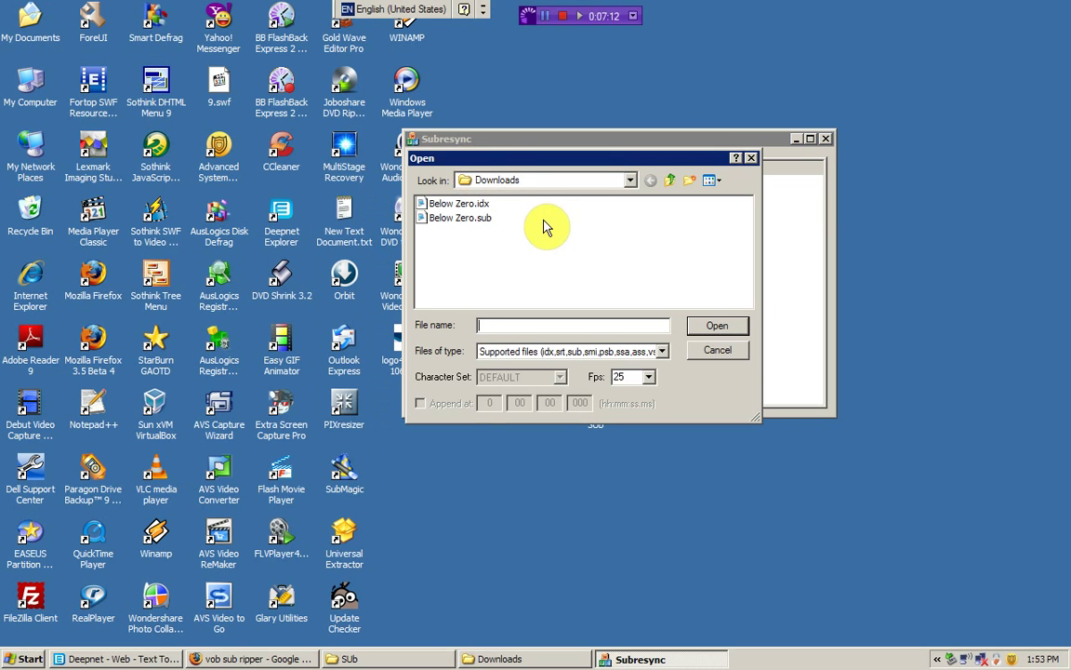
click(473, 206)
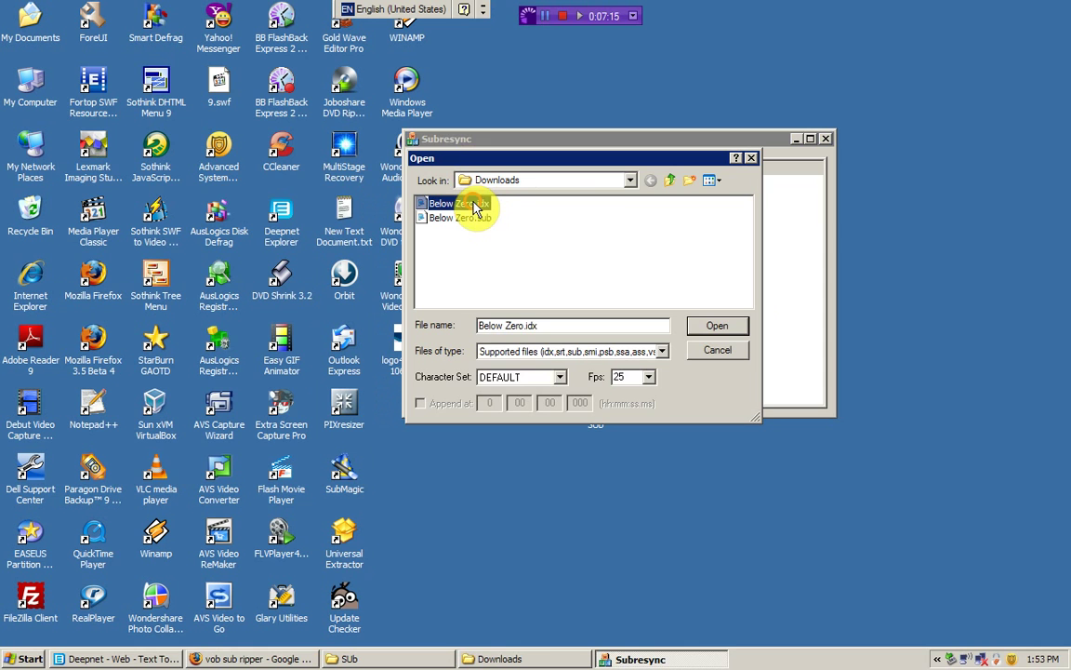
click(704, 328)
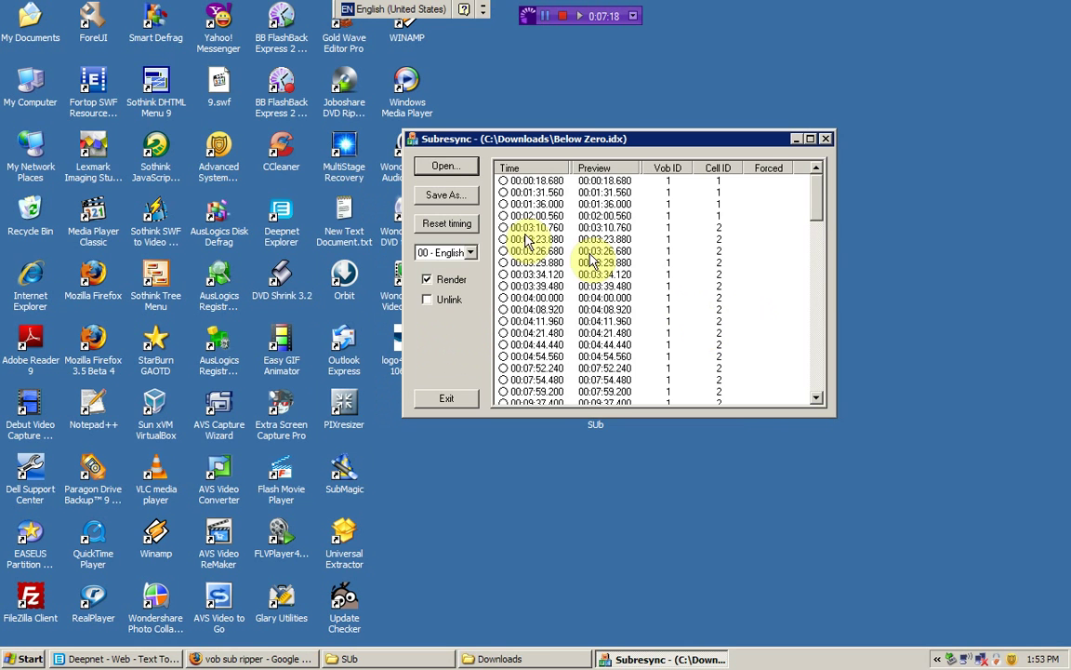
Save the subtitles as a Subripper (*.srt) file named Below Zero
click(447, 193)
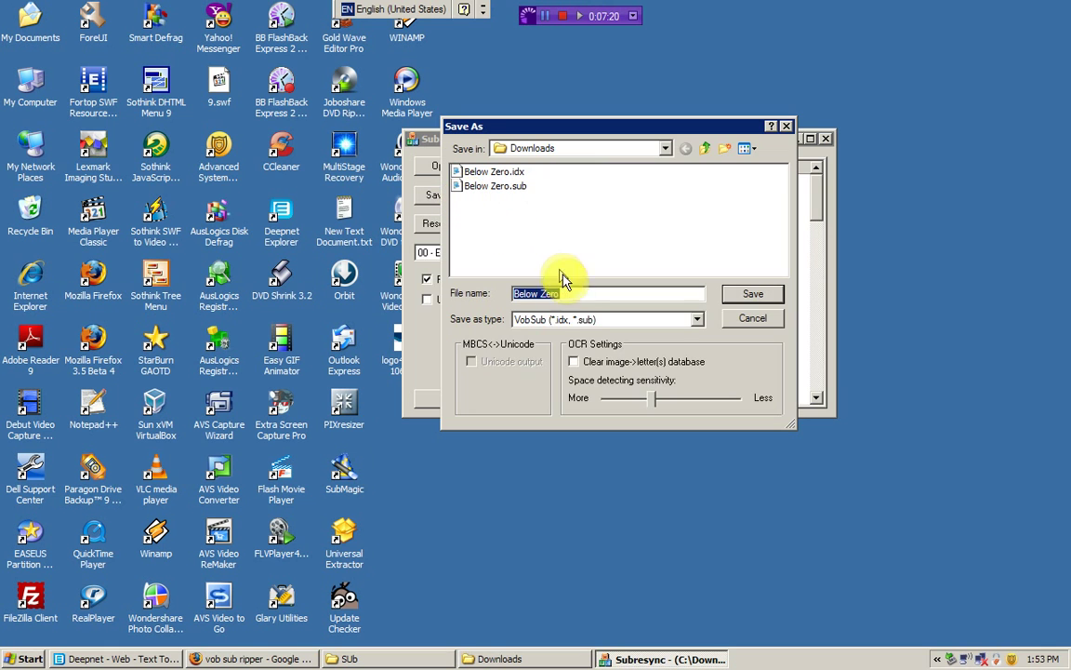
click(558, 321)
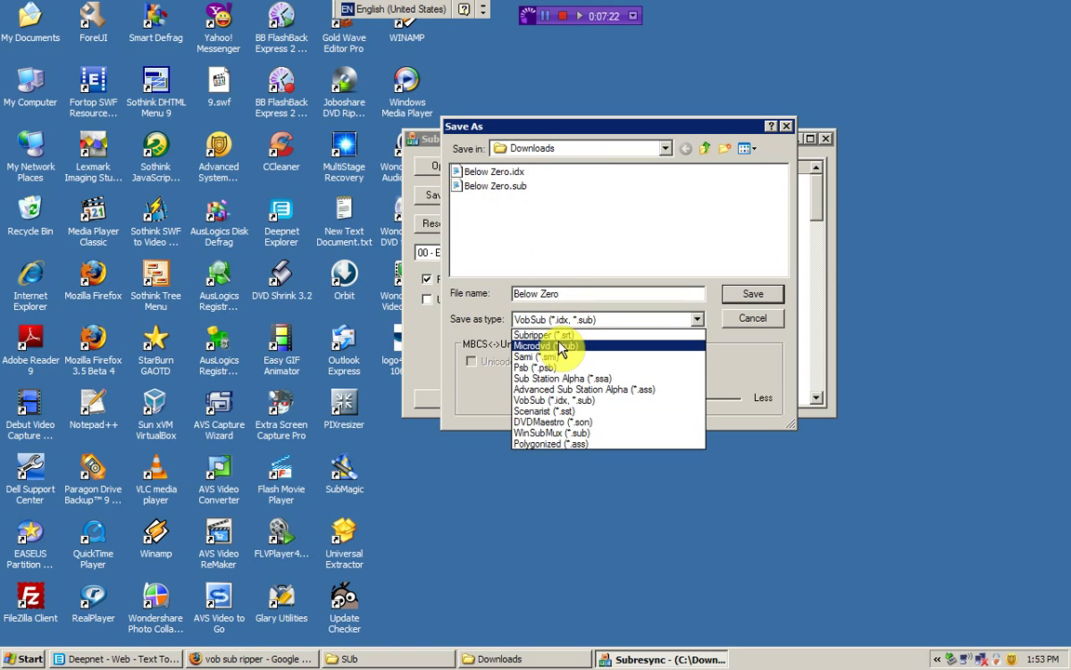
click(558, 335)
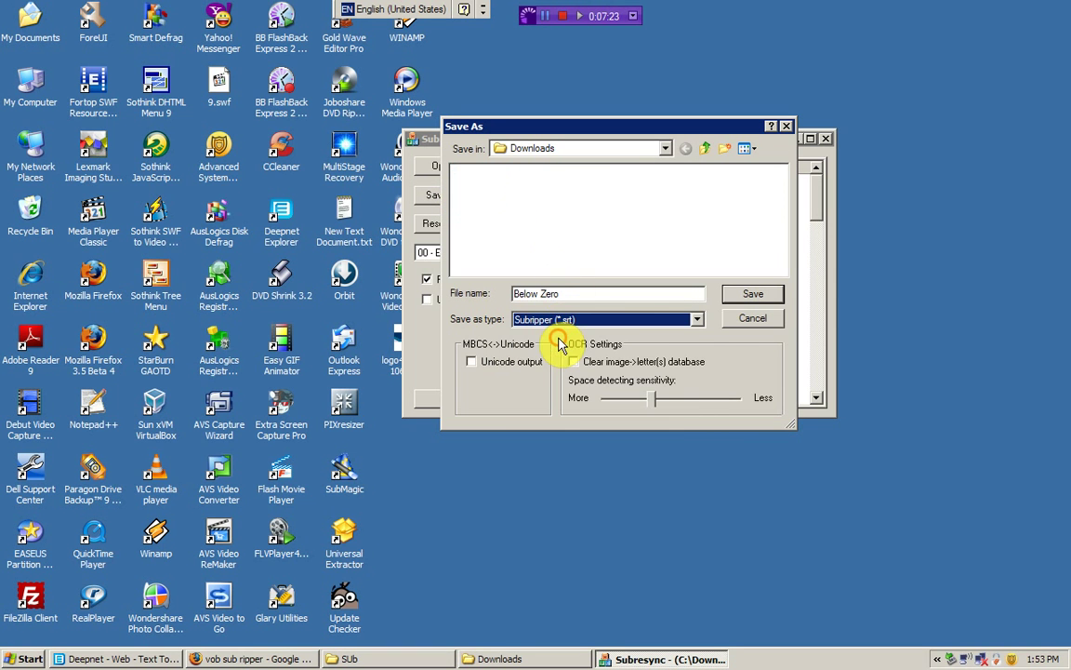
click(746, 295)
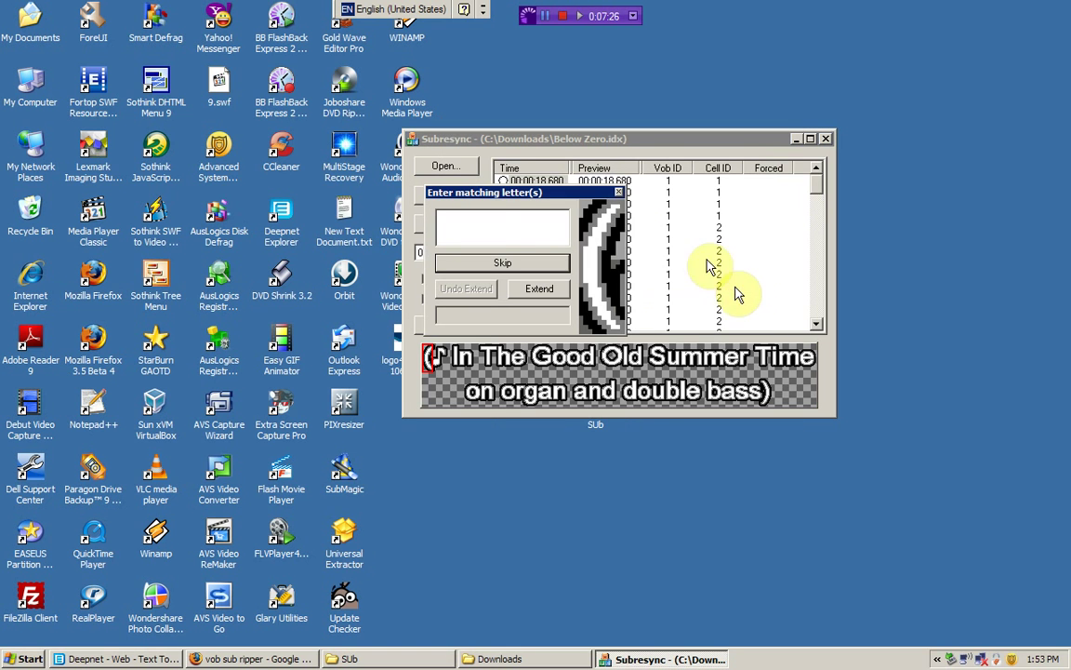
Uncover the subtitle list and match glyphs (, $, I, n, T, h, e, G, o, d, O, l, S, u, m, r
drag(579, 196, 822, 247)
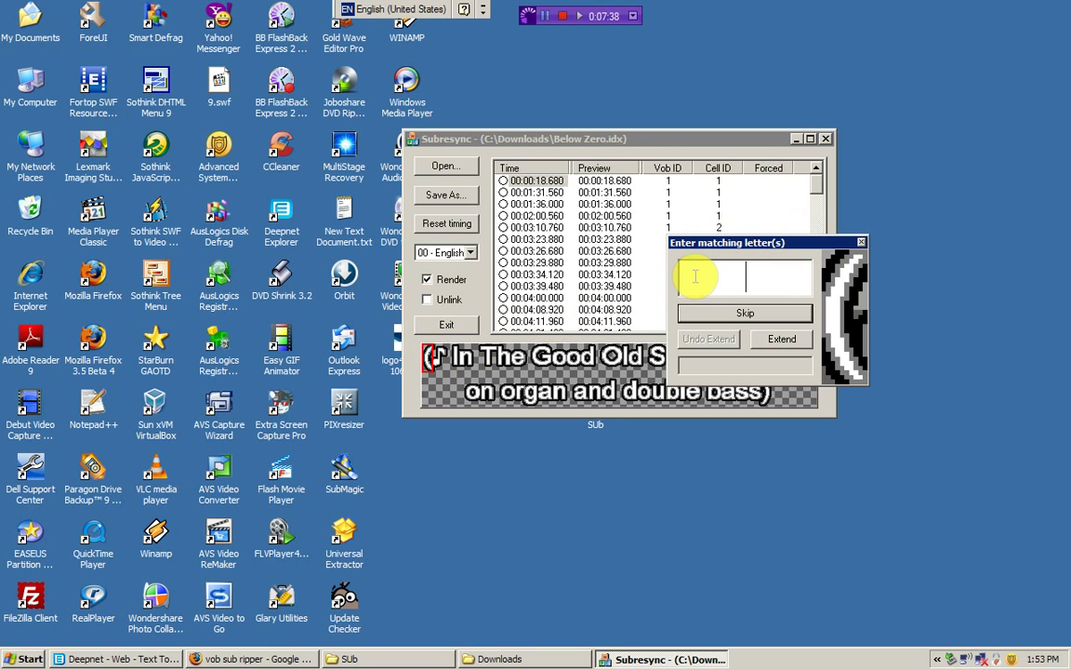
text(()
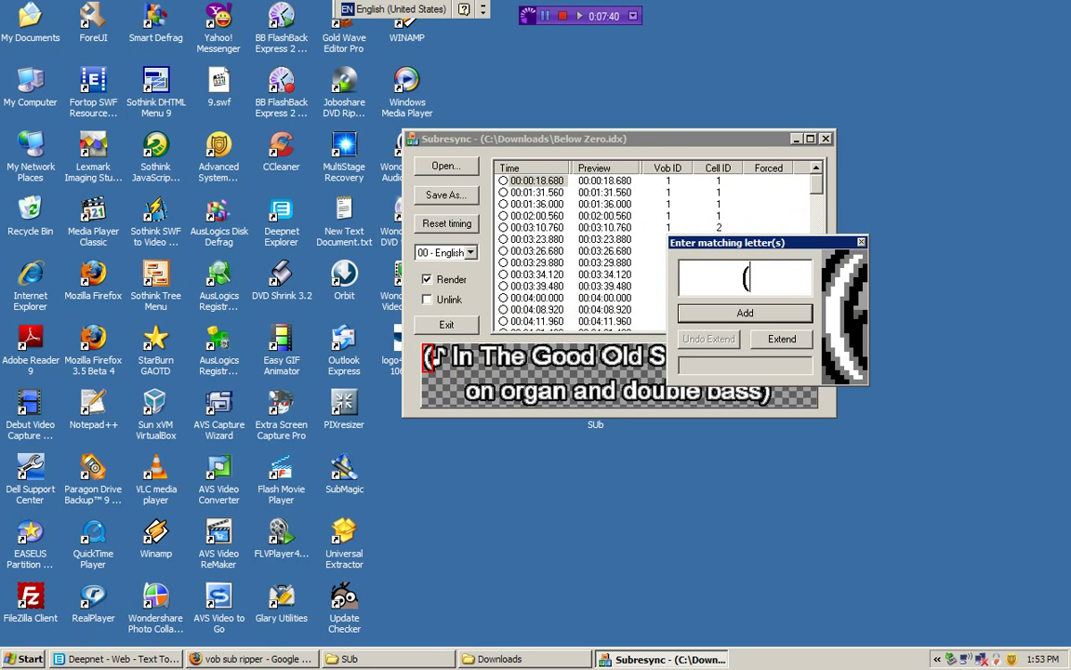
key(Return)
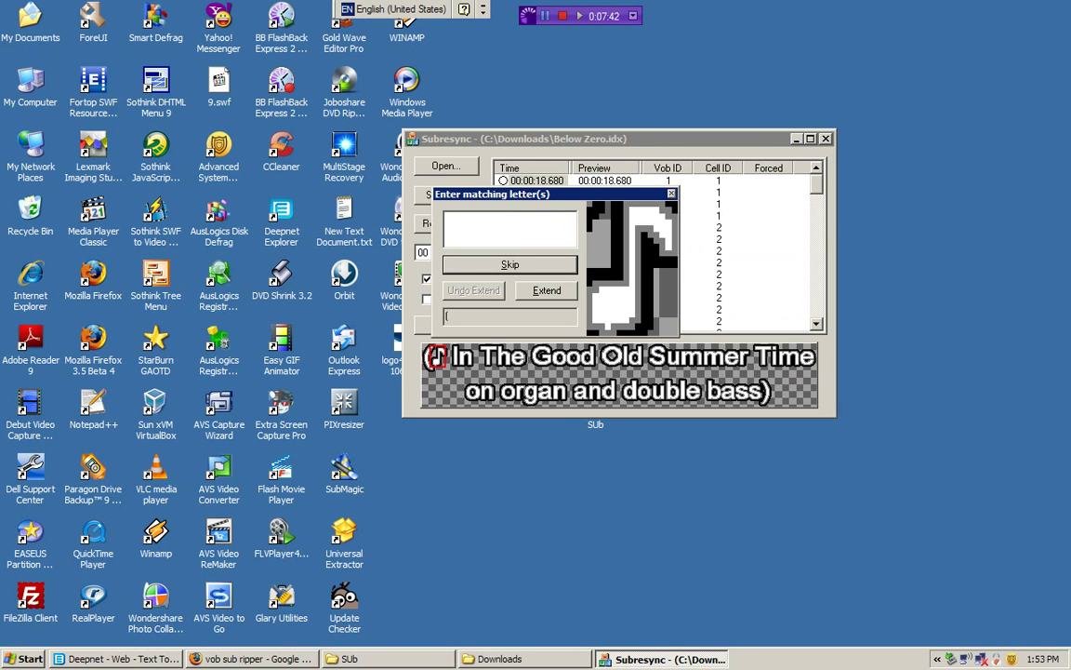
text($)
key(Return)
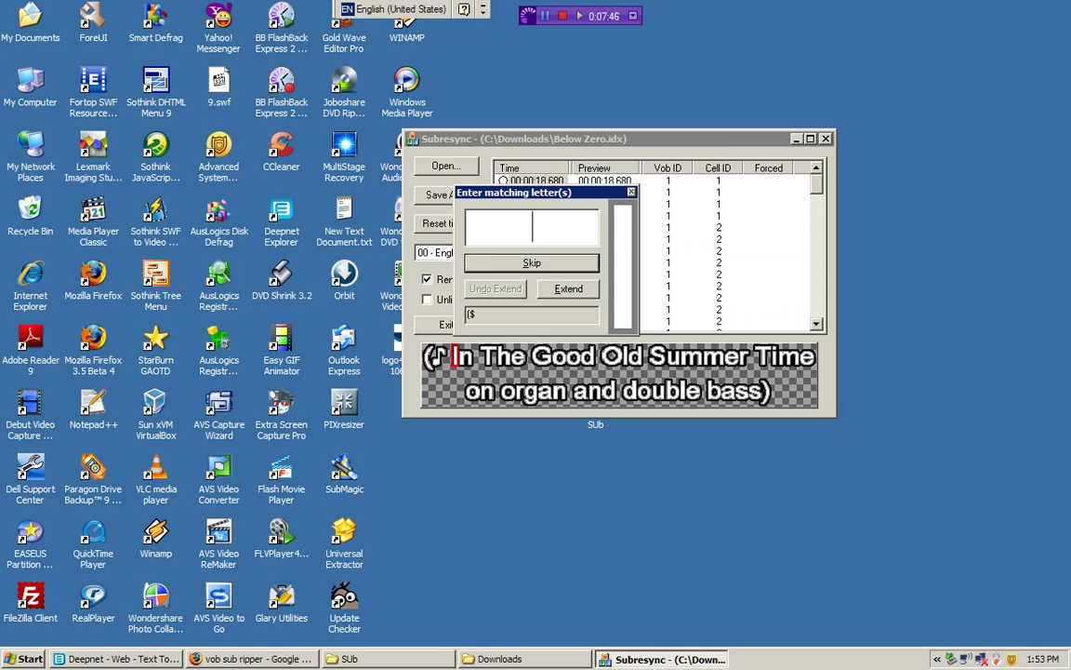
text(I)
key(Return)
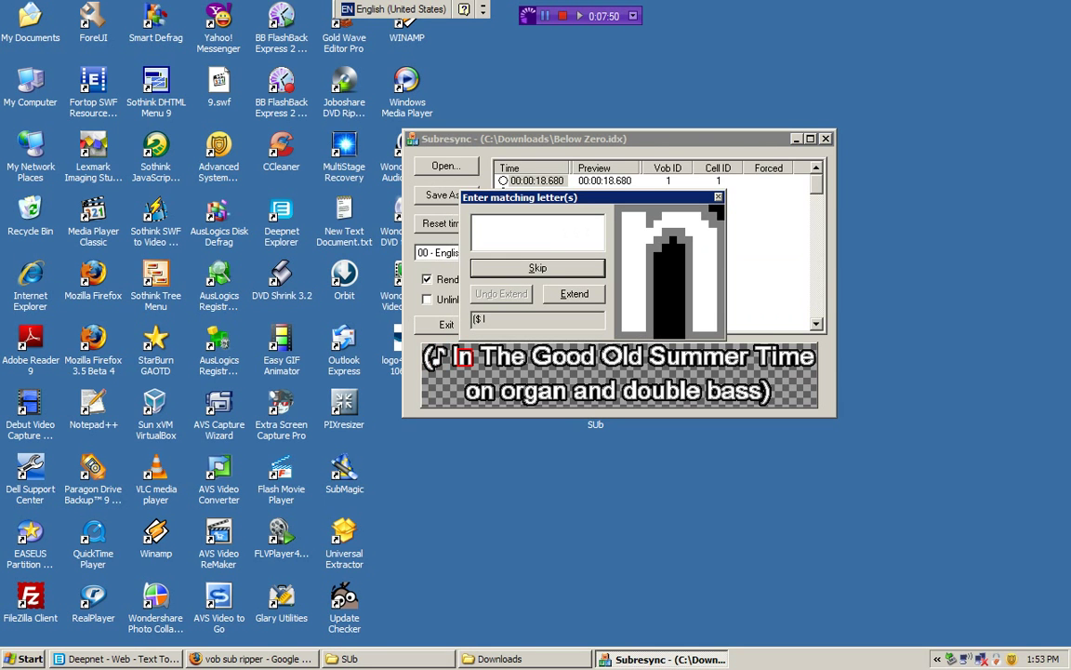
text(n)
key(Return)
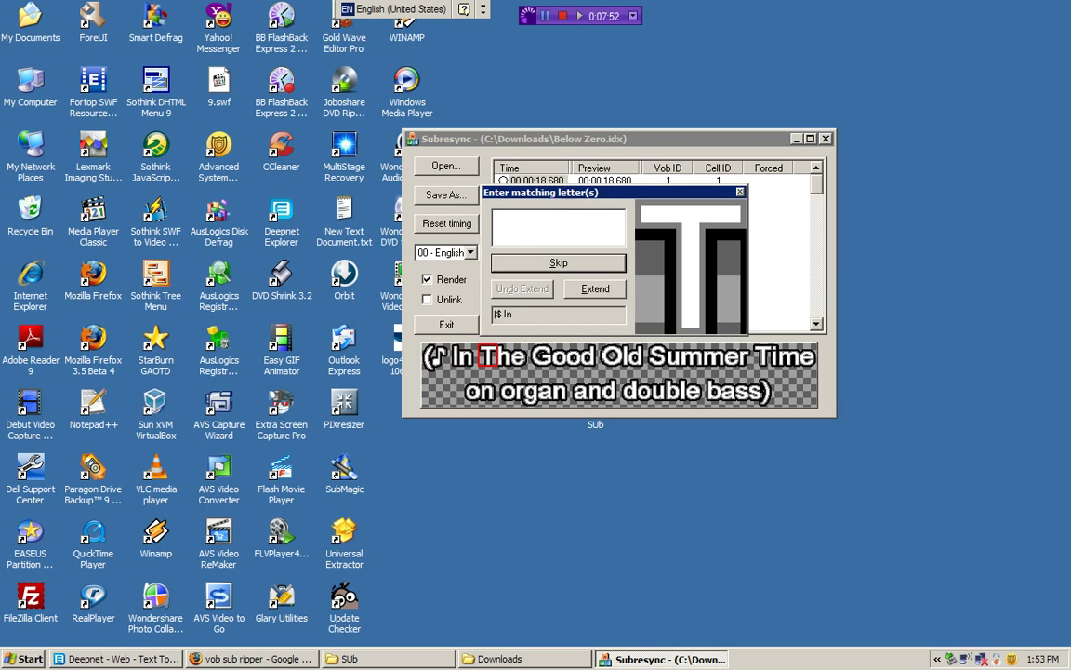
text(T)
key(Return)
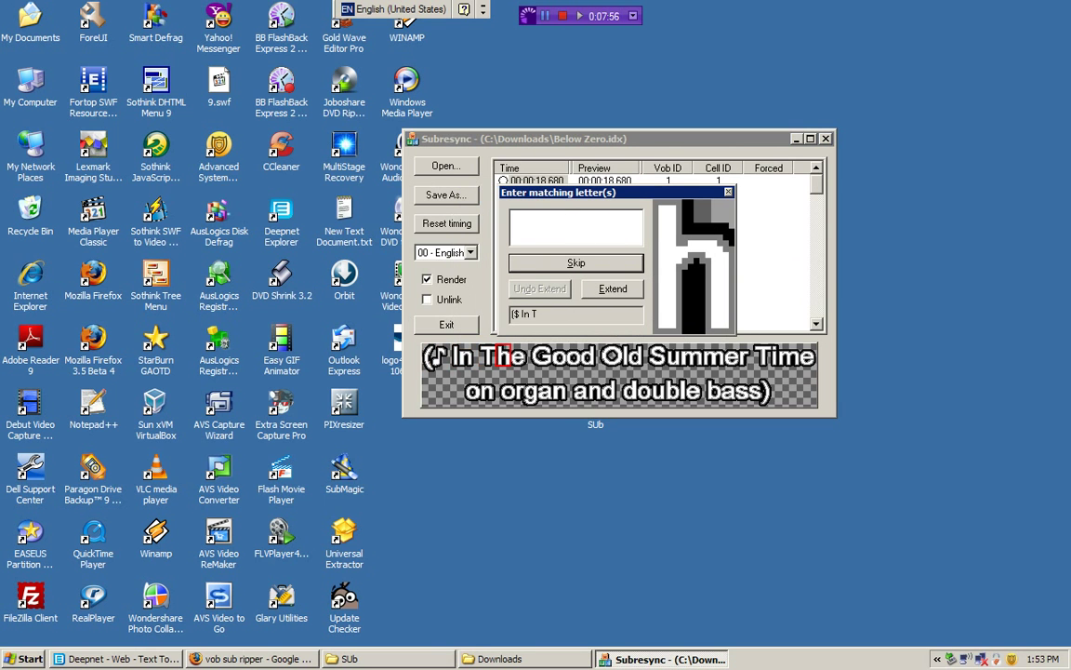
text(h)
key(Return)
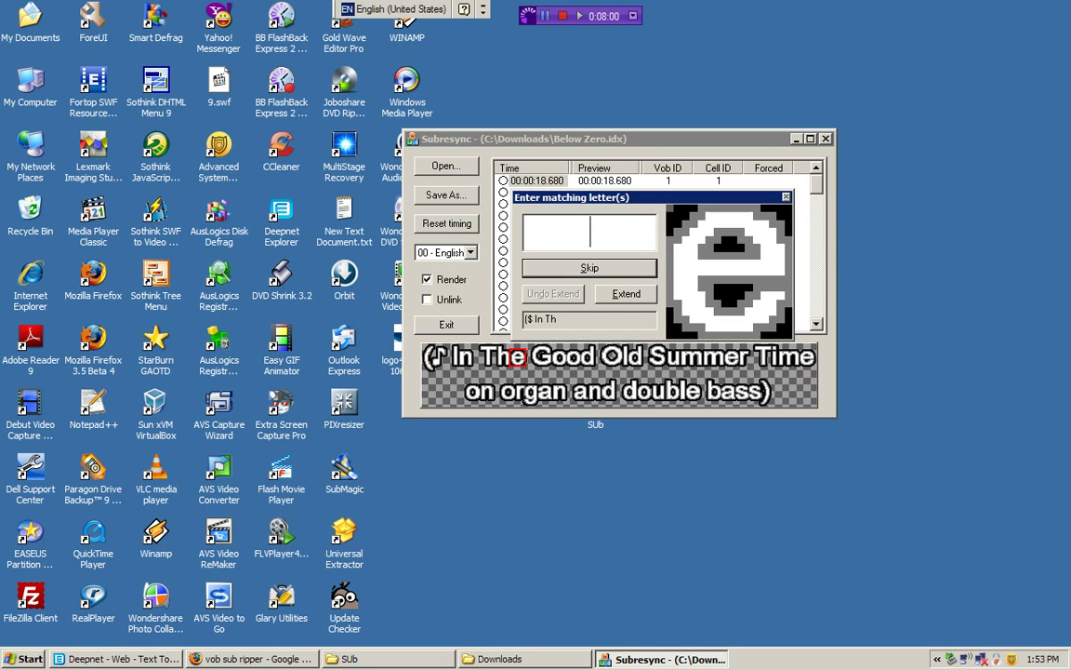
text(e)
key(Return)
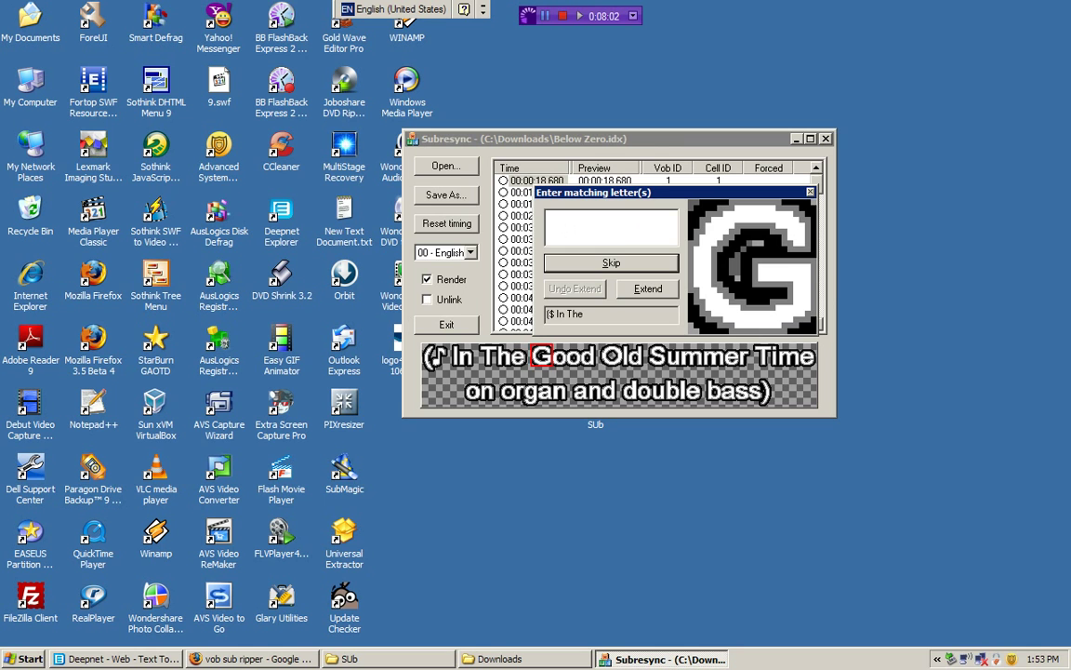
text(G)
key(Return)
text(o)
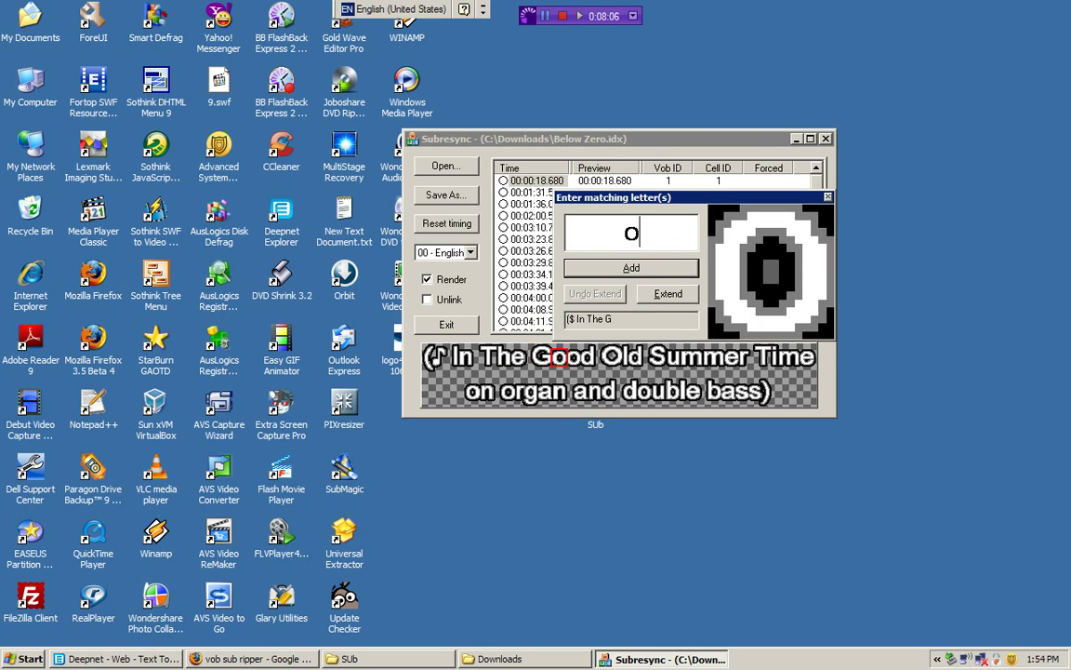
key(Return)
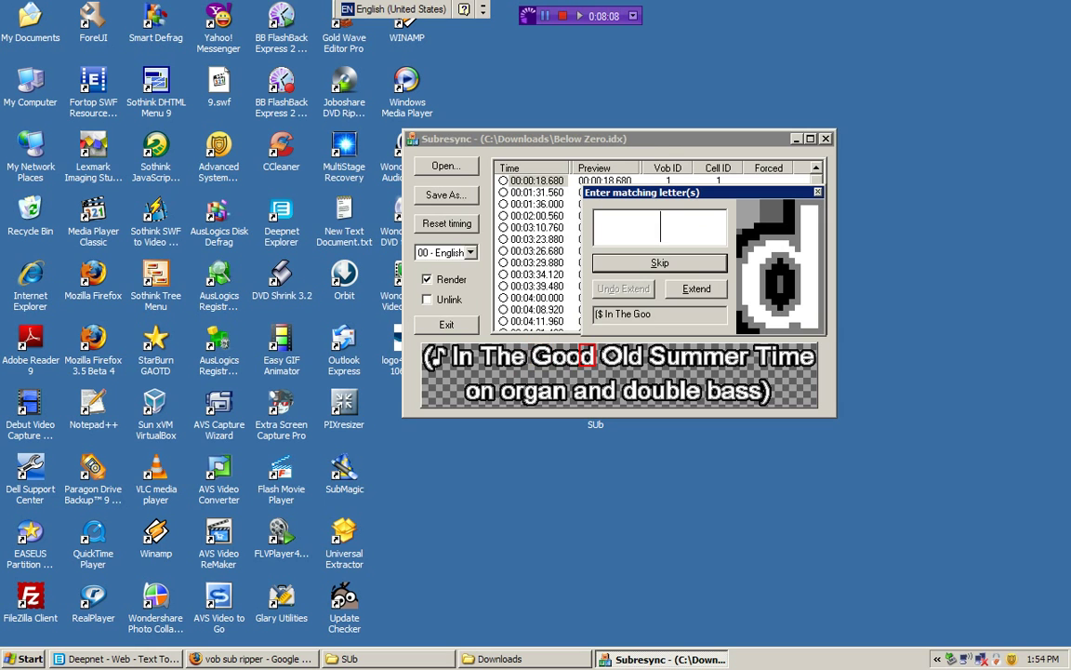
text(d)
key(Return)
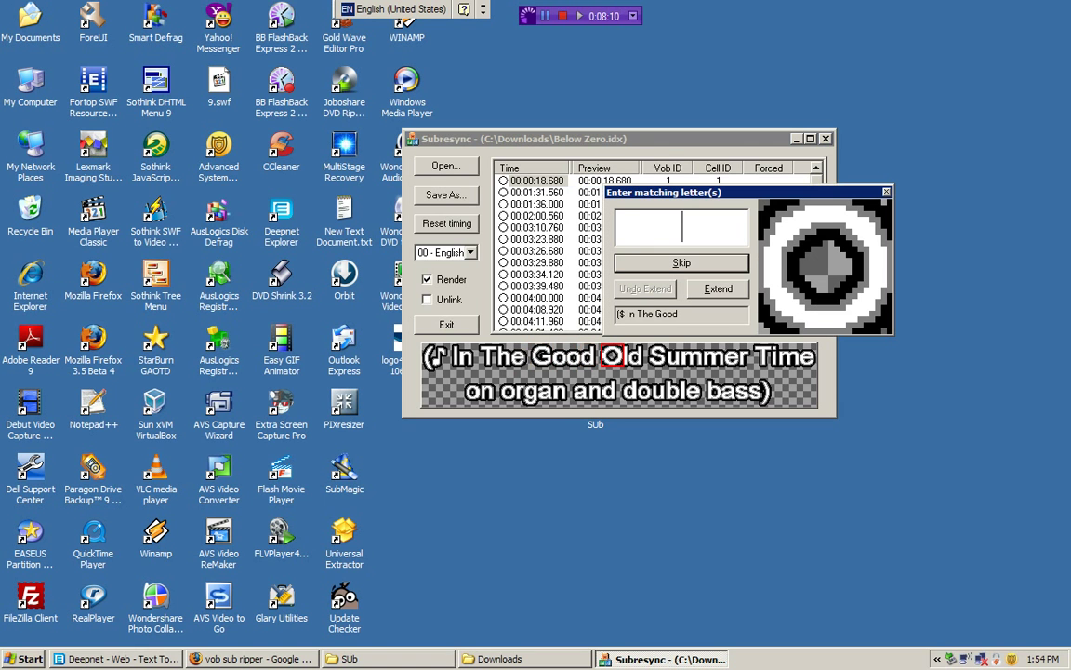
text(O)
key(Return)
text(l)
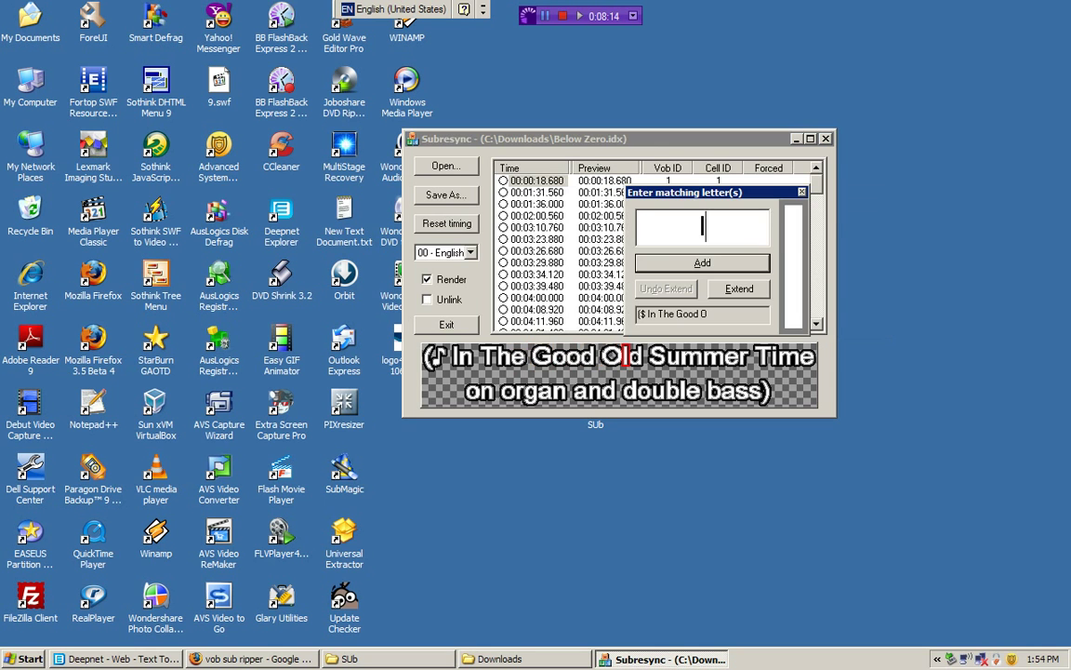
key(Return)
text(S)
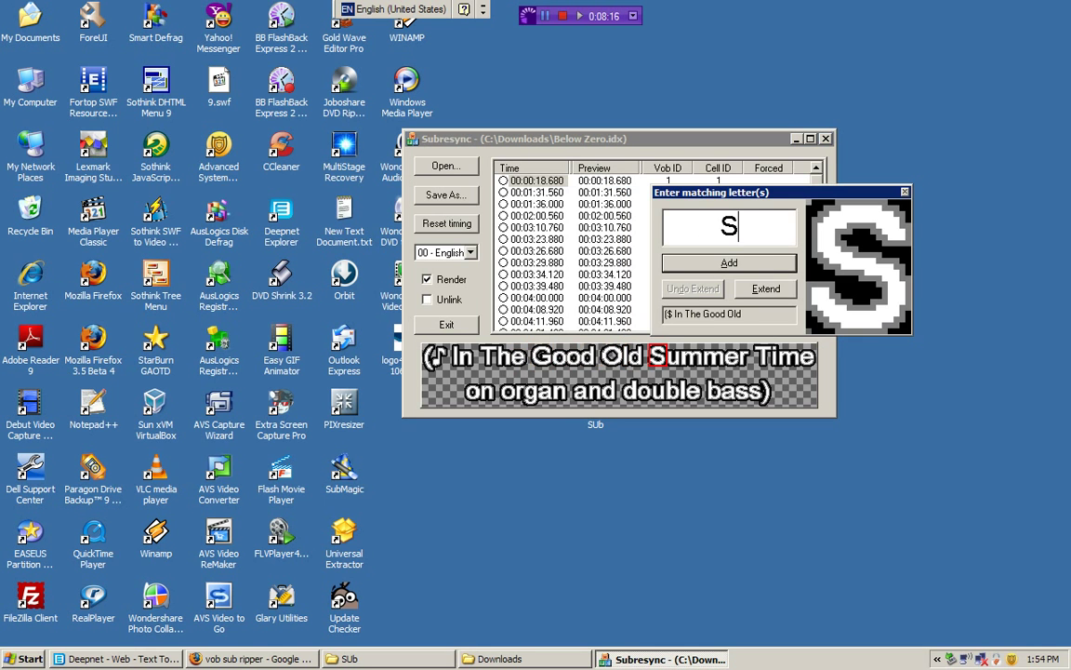
key(Return)
text(u)
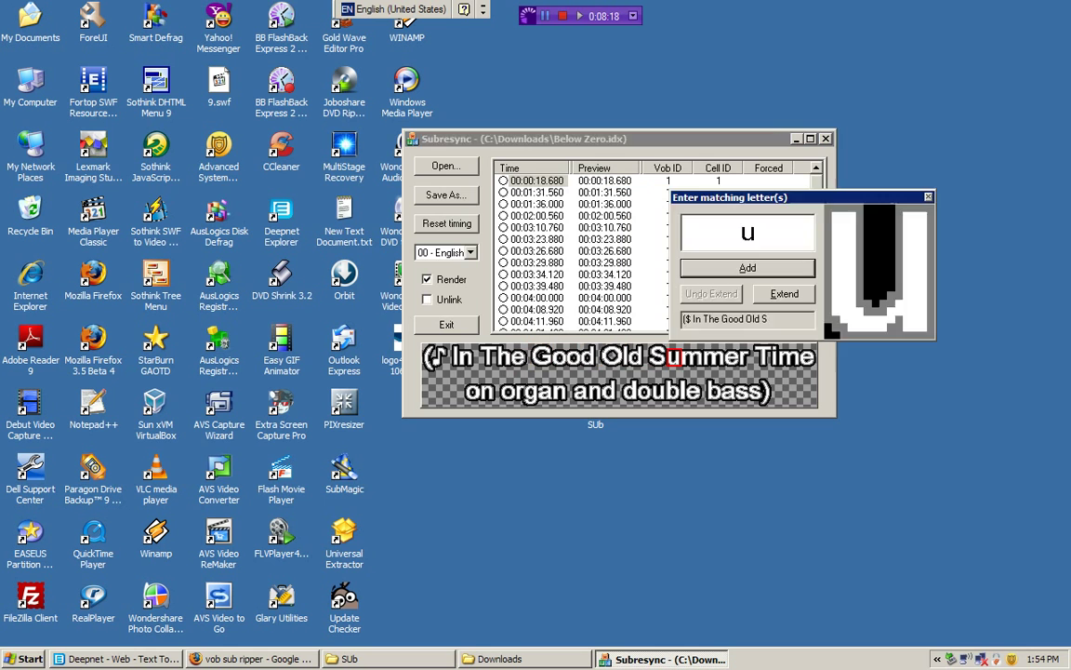
key(Return)
text(m)
key(Return)
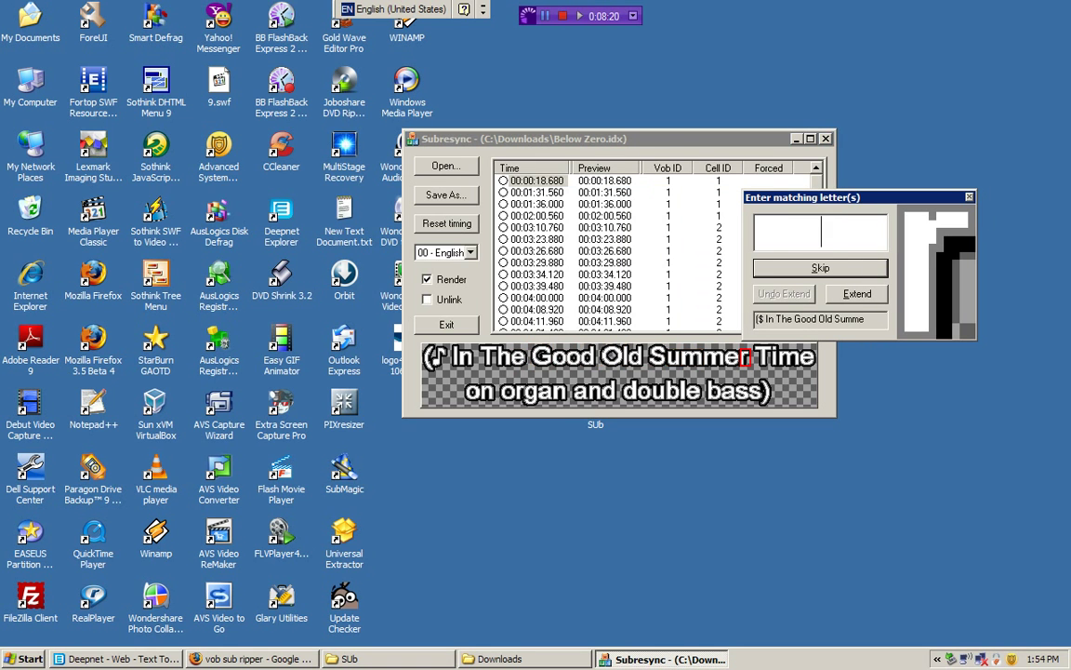
text(r)
key(Return)
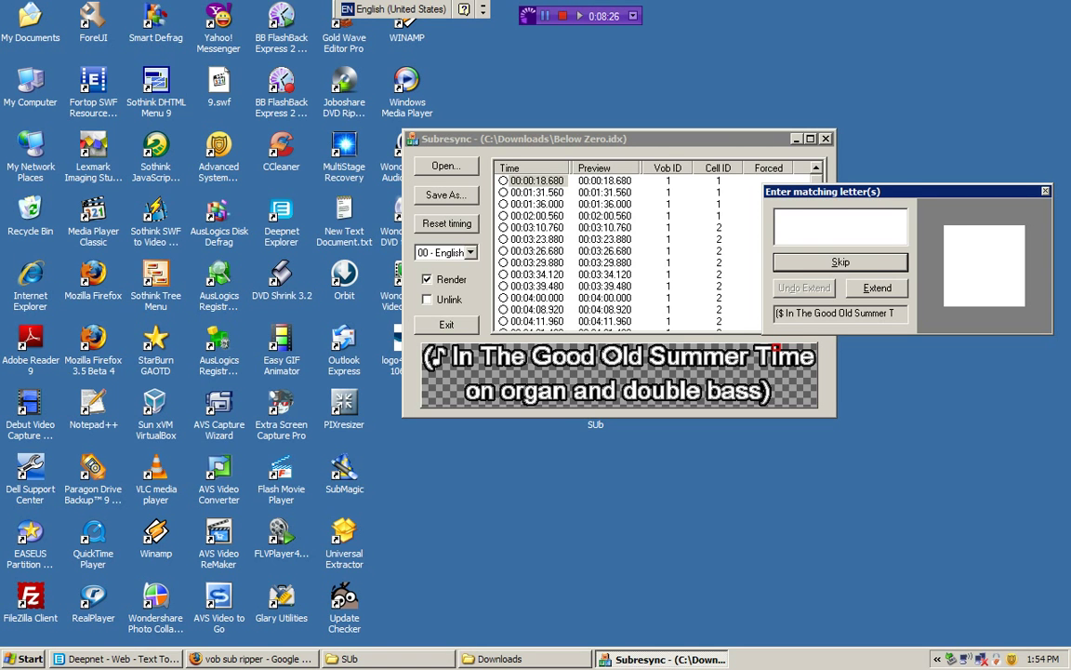
Skip a blank glyph, then match i, g, a, b, s and the closing bracket
key(Return)
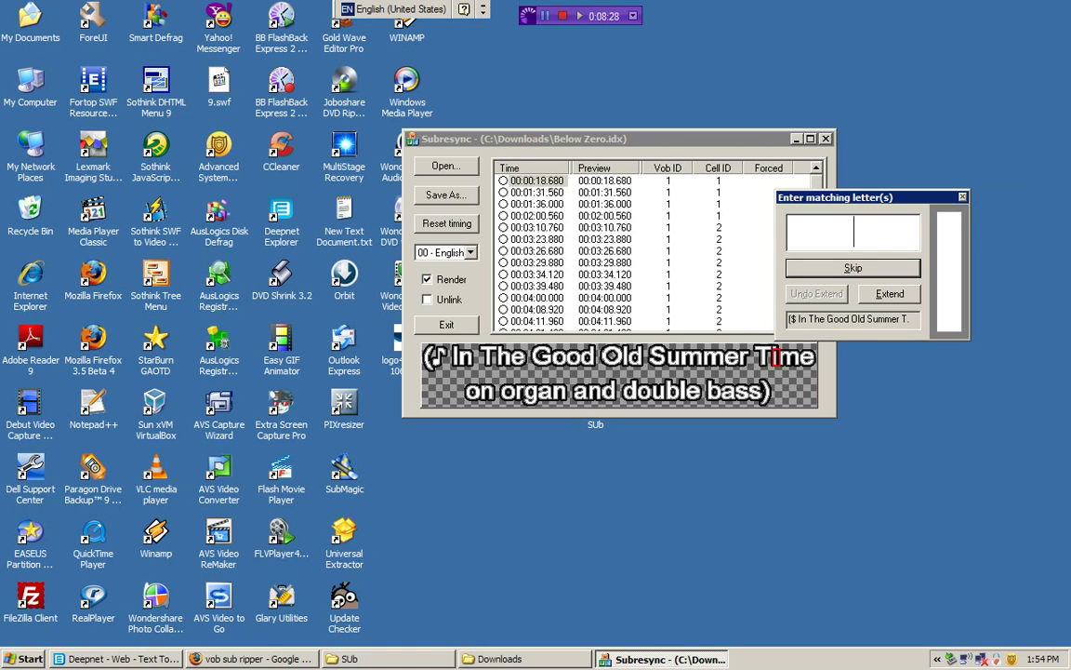
text(i)
key(Return)
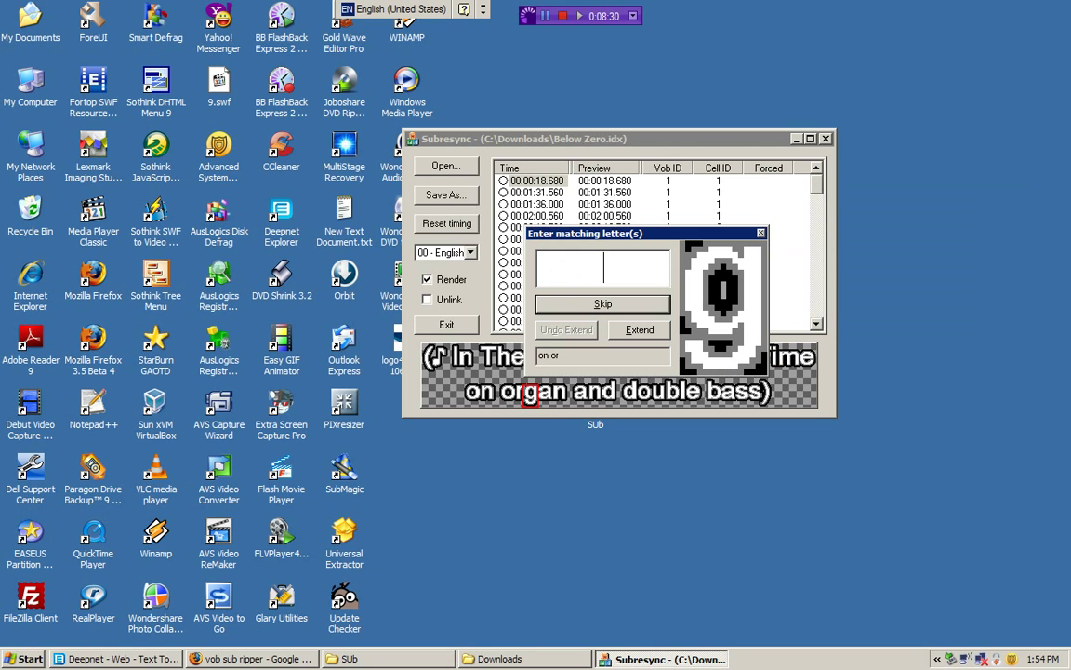
text(g)
key(Return)
text(a)
key(Return)
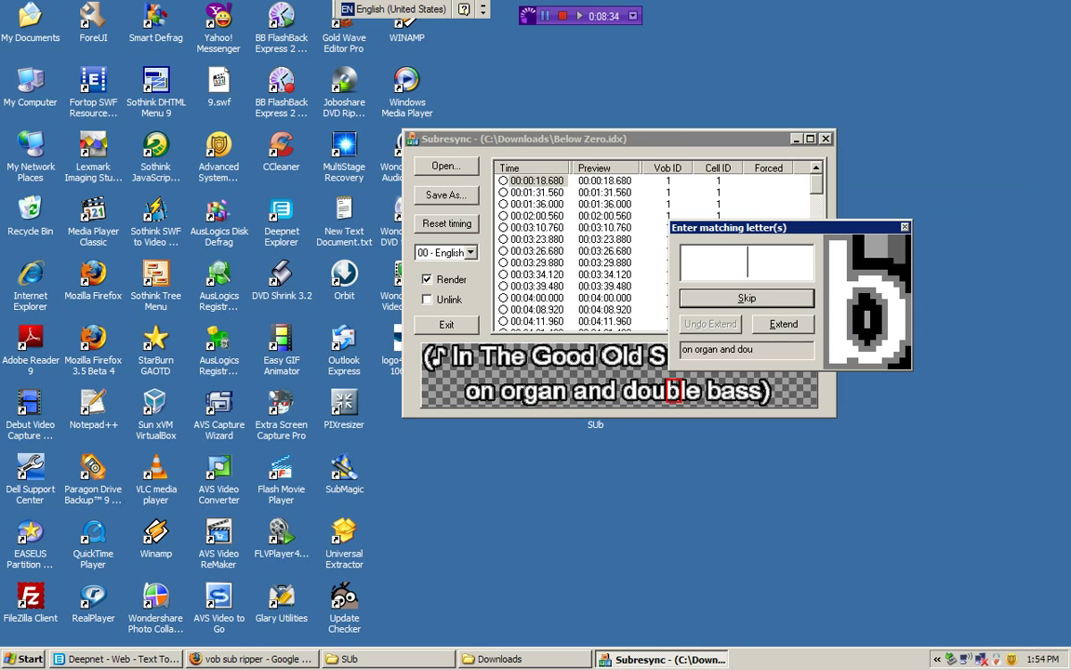
text(b)
key(Return)
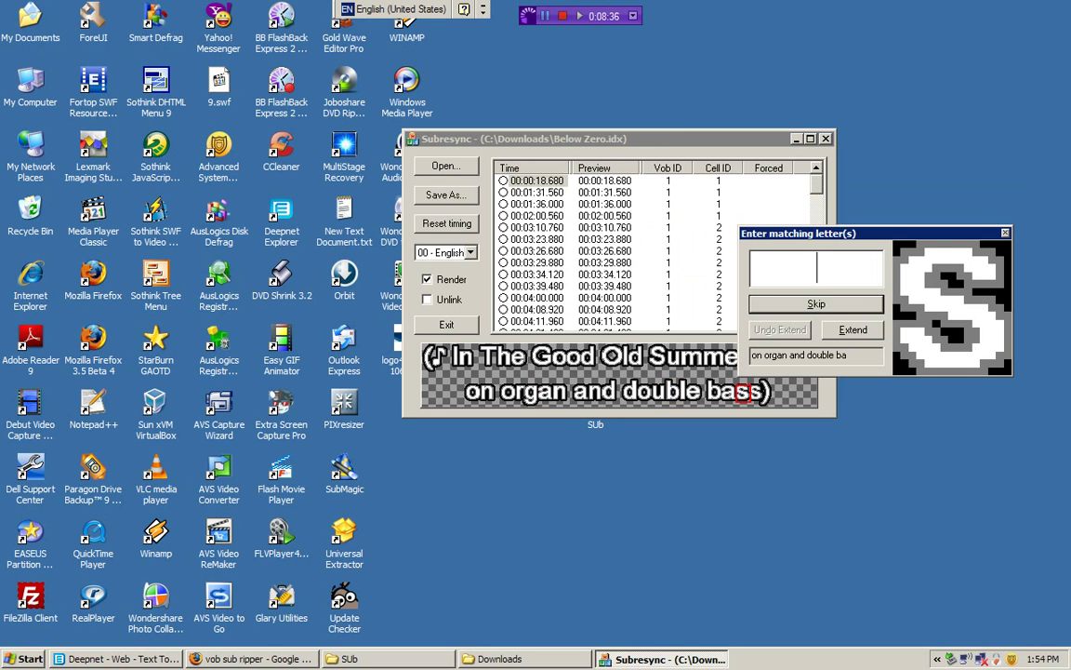
text(s)
key(Return)
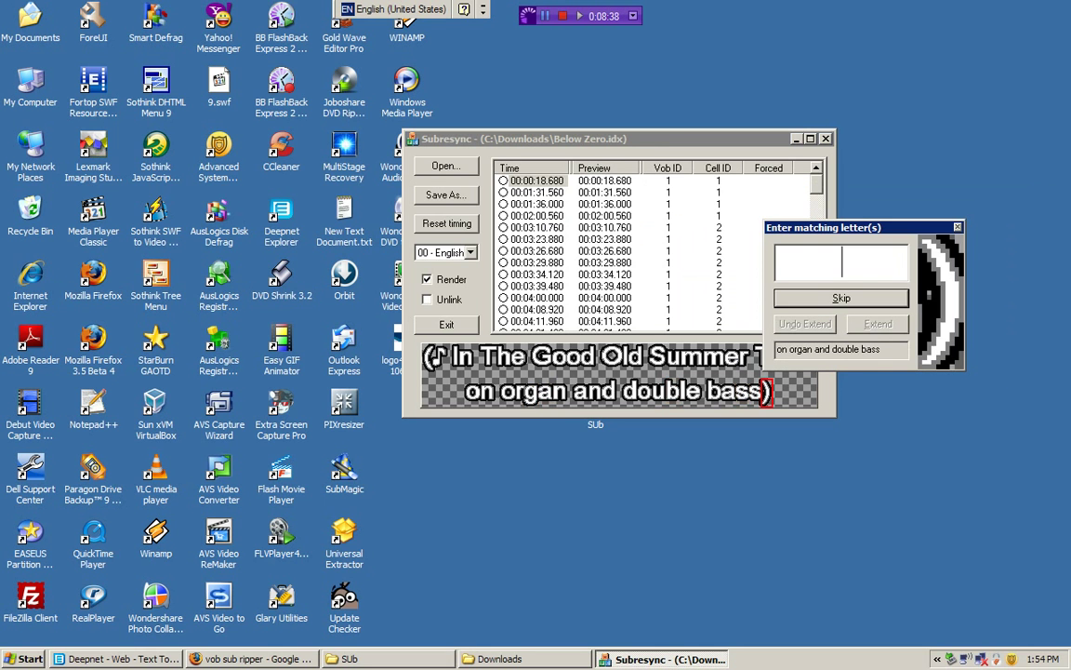
text())
key(Return)
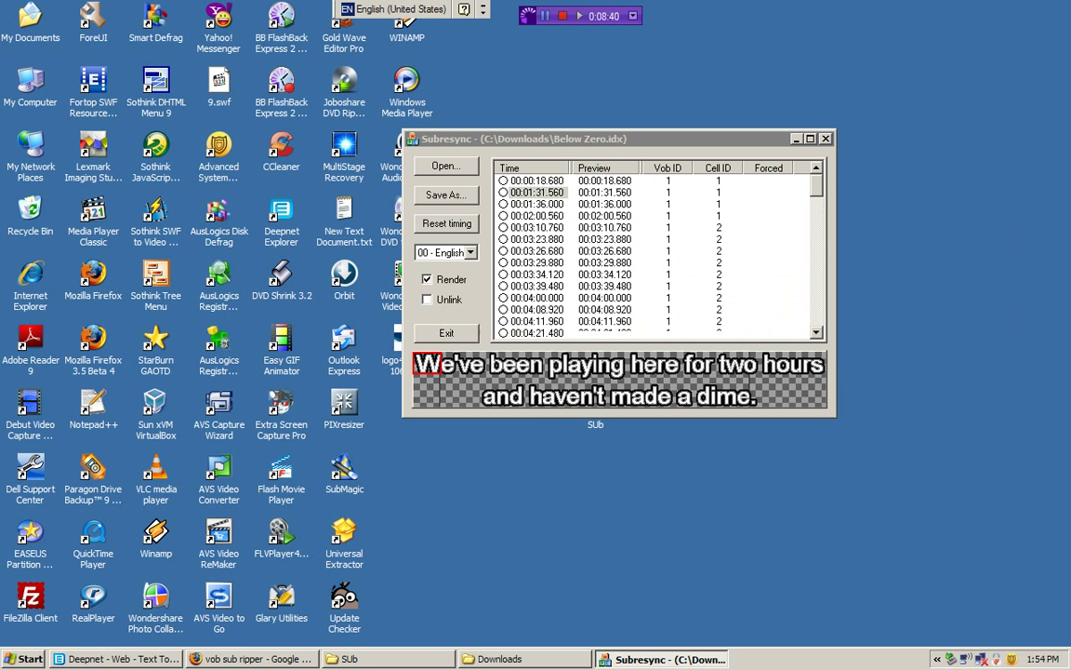
Match glyphs W, apostrophe, v, p, y, i, f, t, w and the period
text(W)
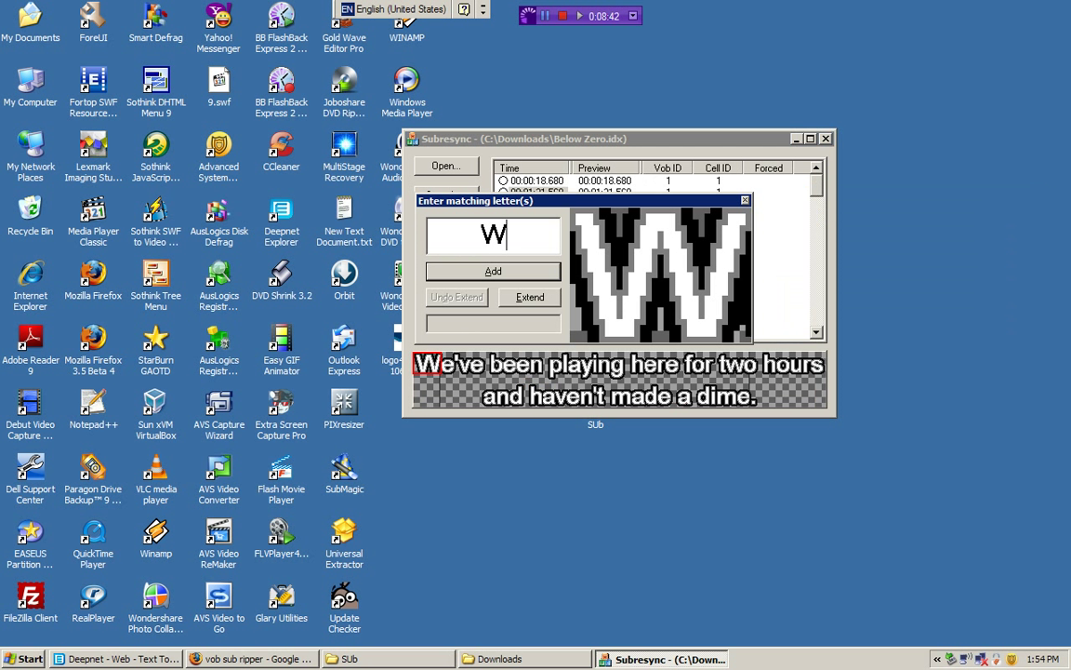
key(Return)
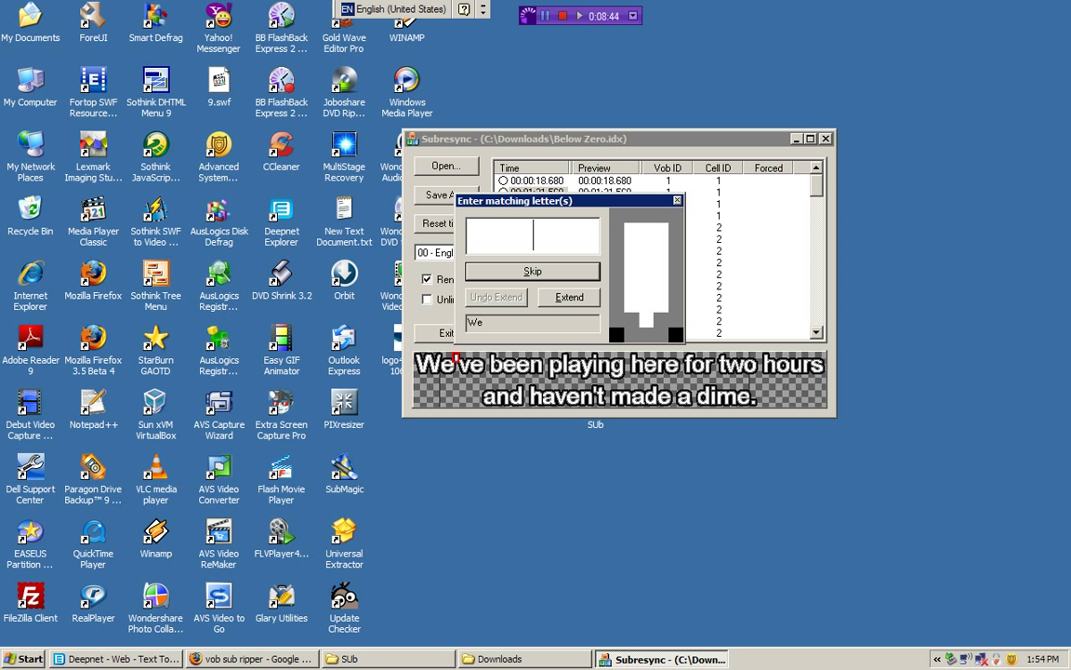
text(')
key(Return)
text(v)
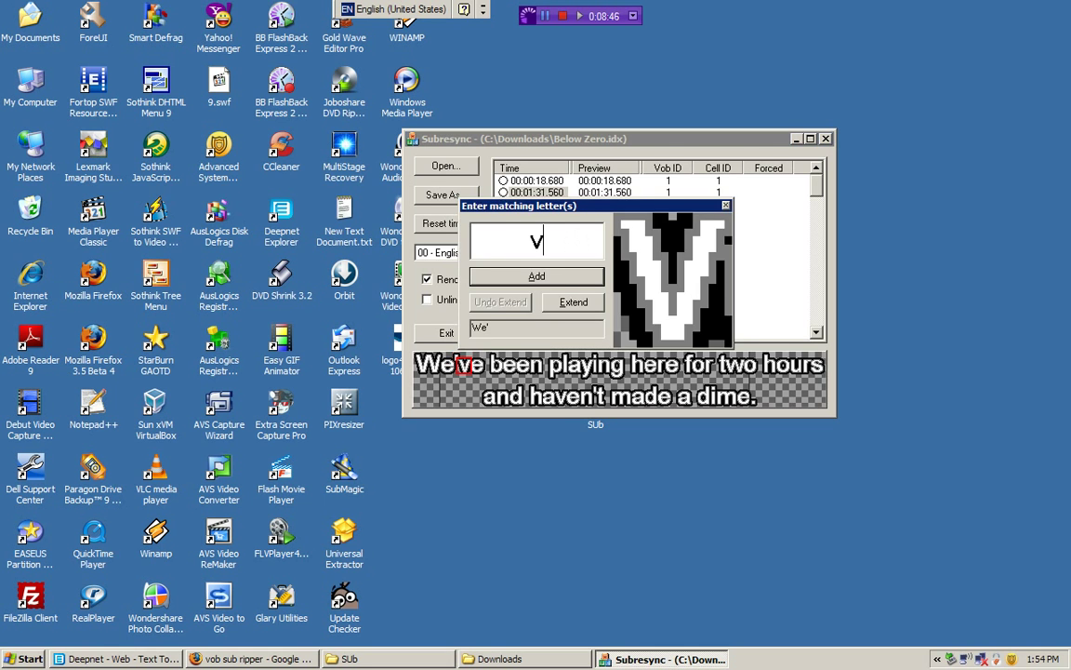
key(Return)
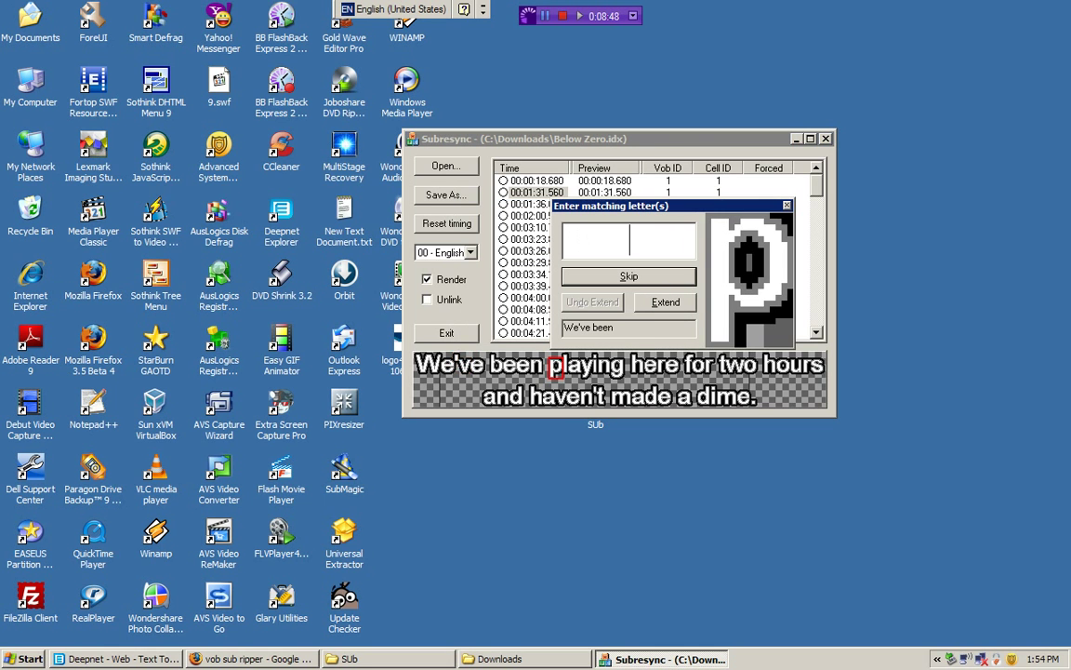
text(p)
key(Return)
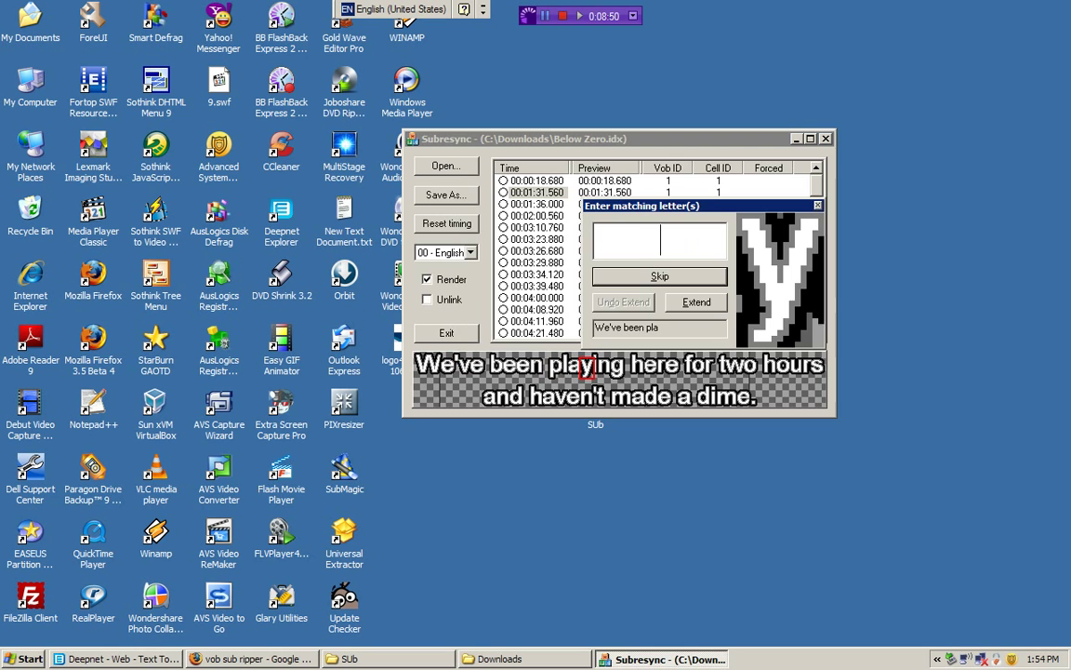
text(y)
key(Return)
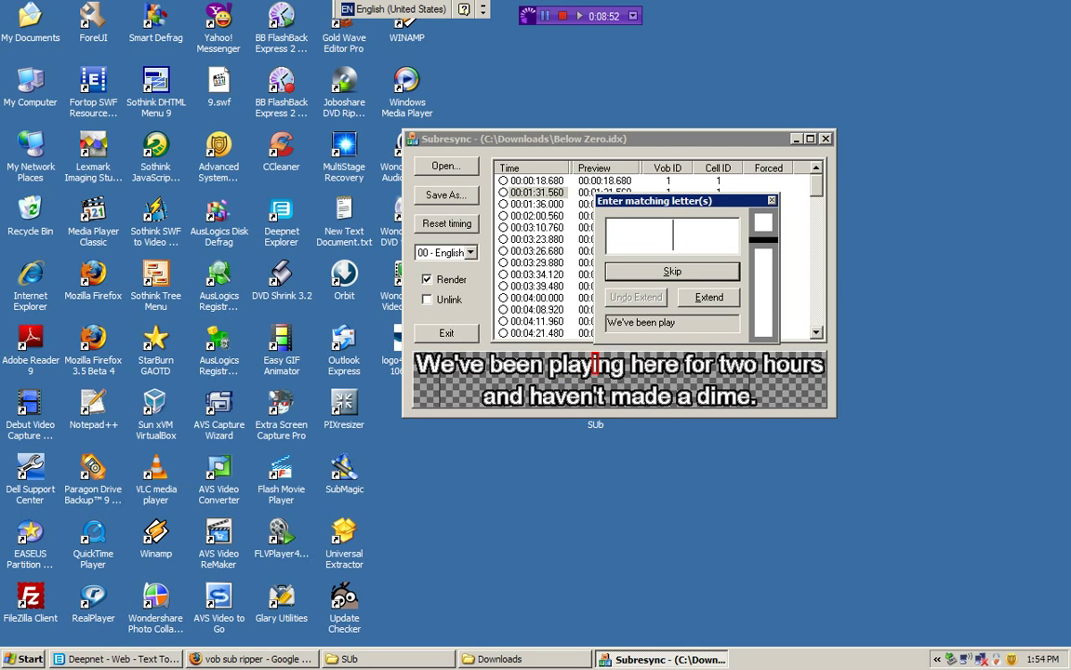
text(i)
key(Return)
text(f)
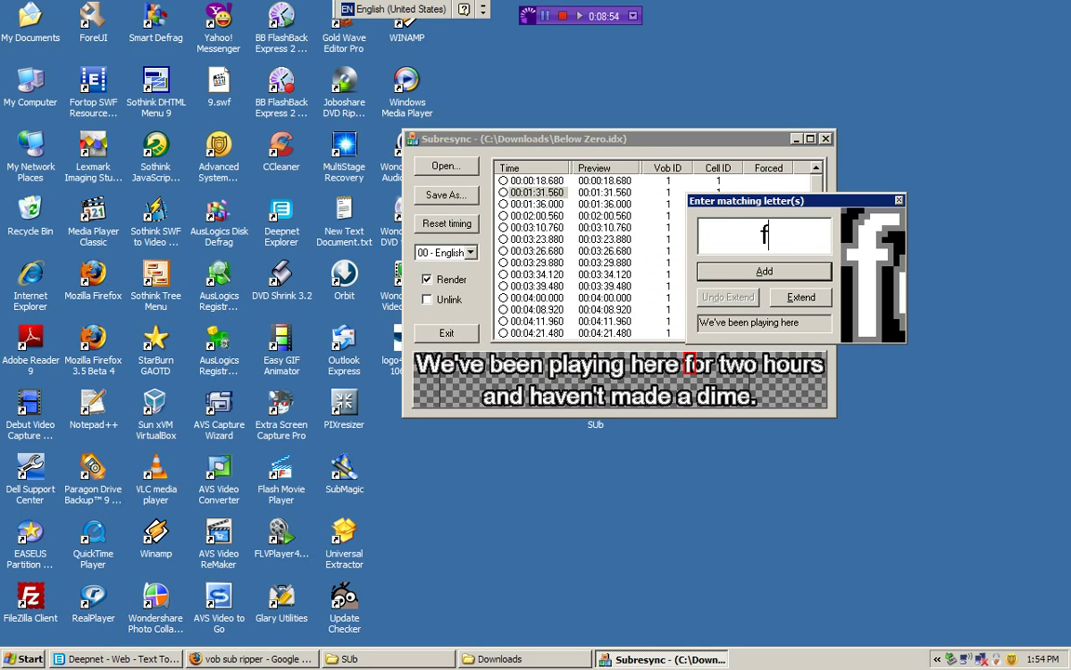
key(Return)
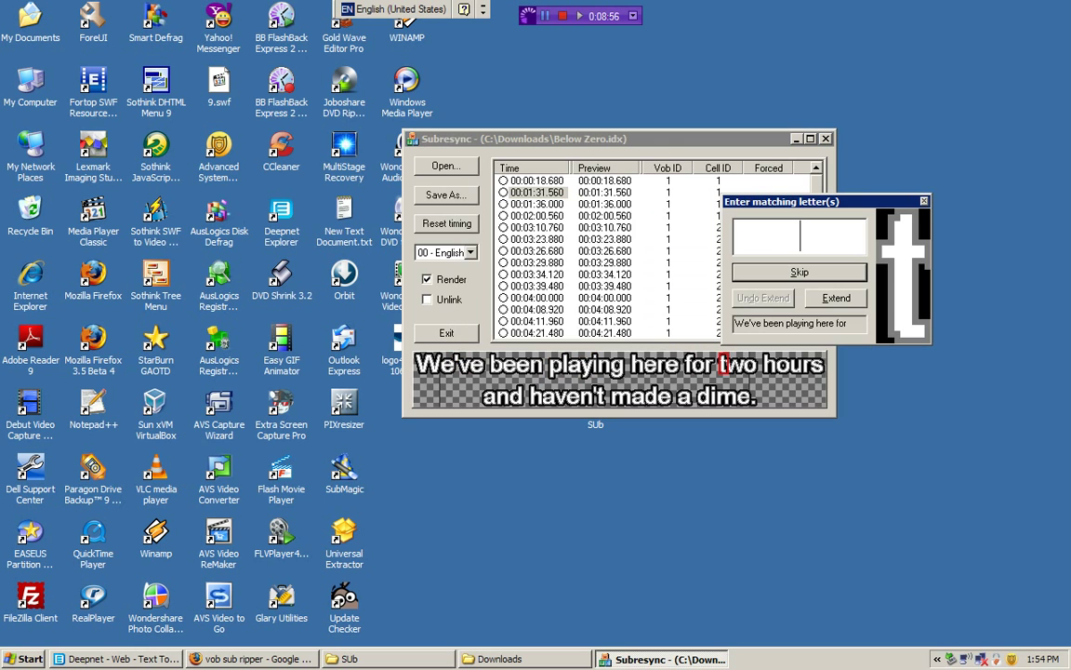
text(t)
key(Return)
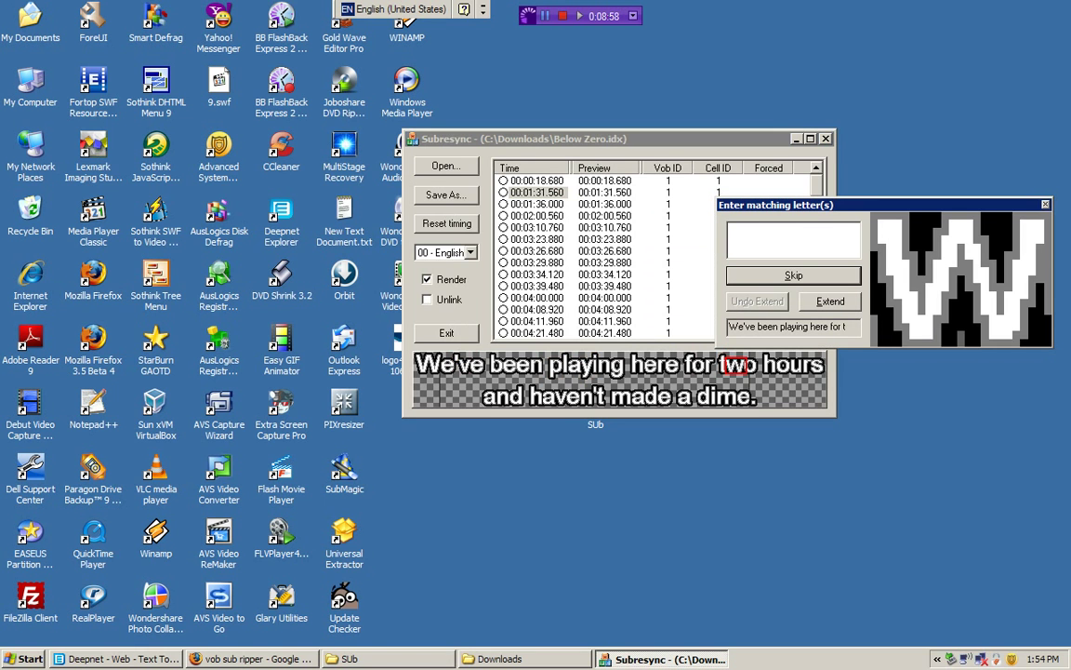
text(w)
key(Return)
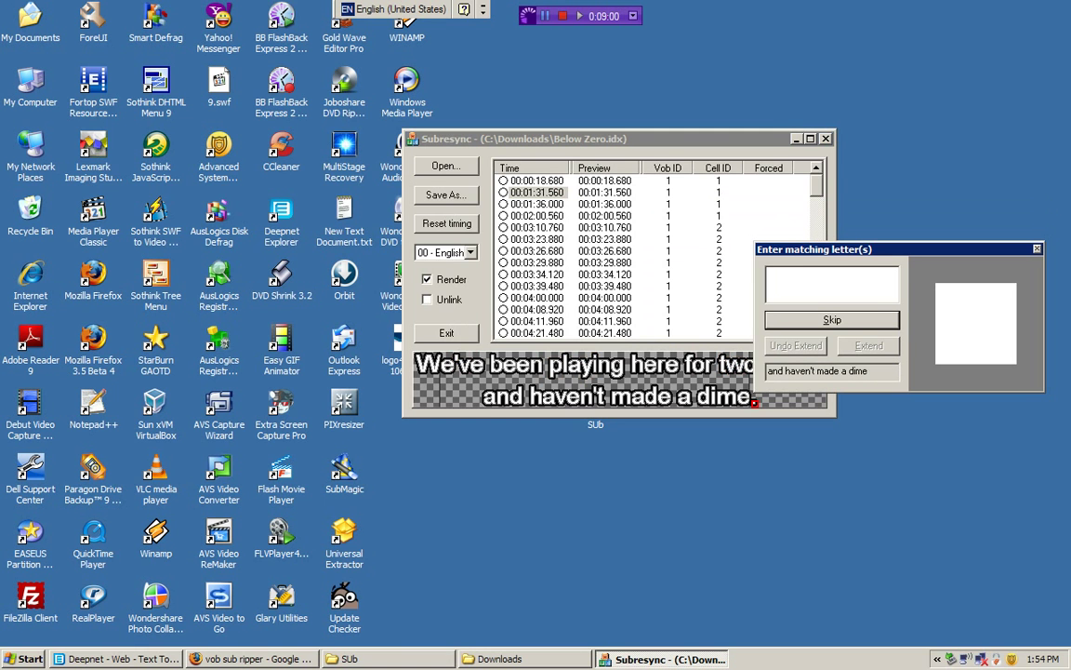
text(.)
key(Return)
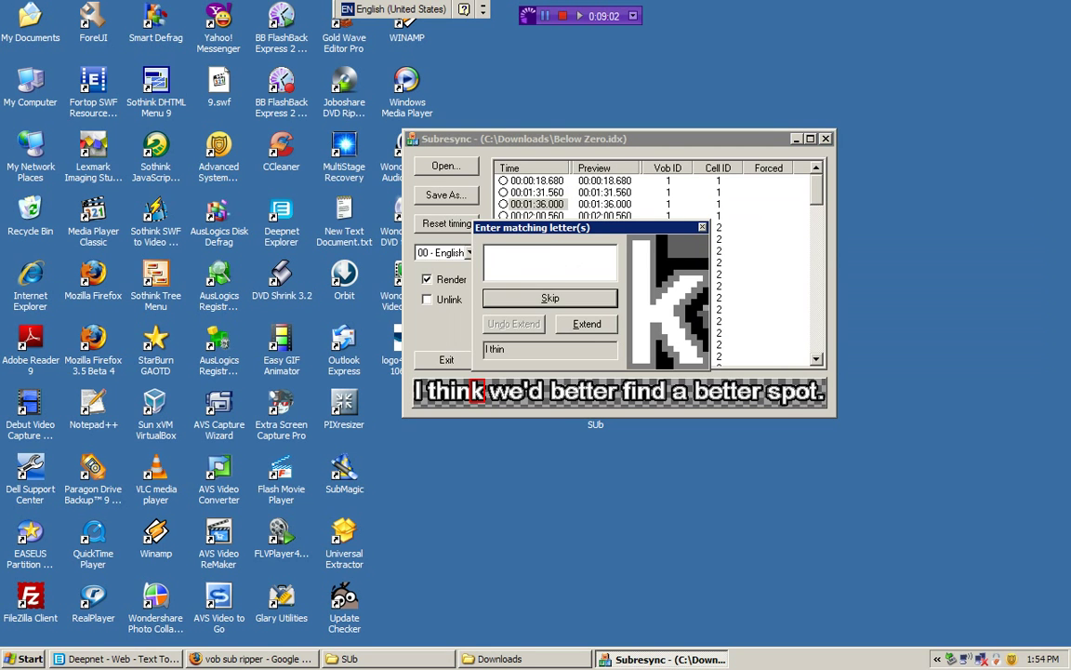
Match glyphs k, A, the joined pair ry, hyphen, B, H, !, J, M, c and C
text(k)
key(Return)
text(A)
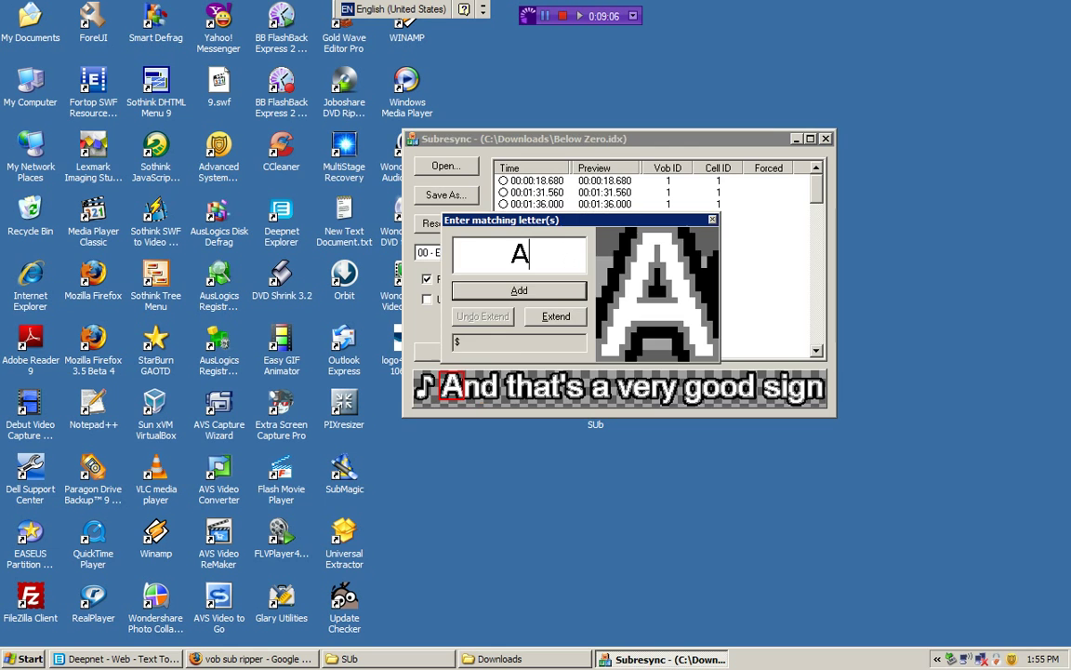
key(Return)
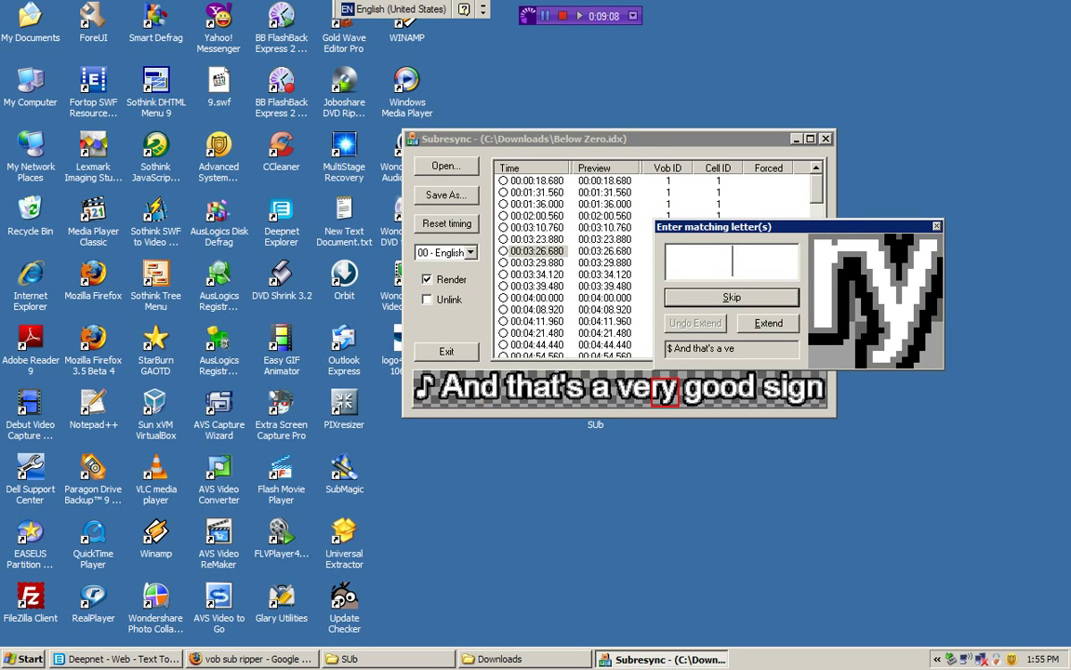
text(ry)
key(Return)
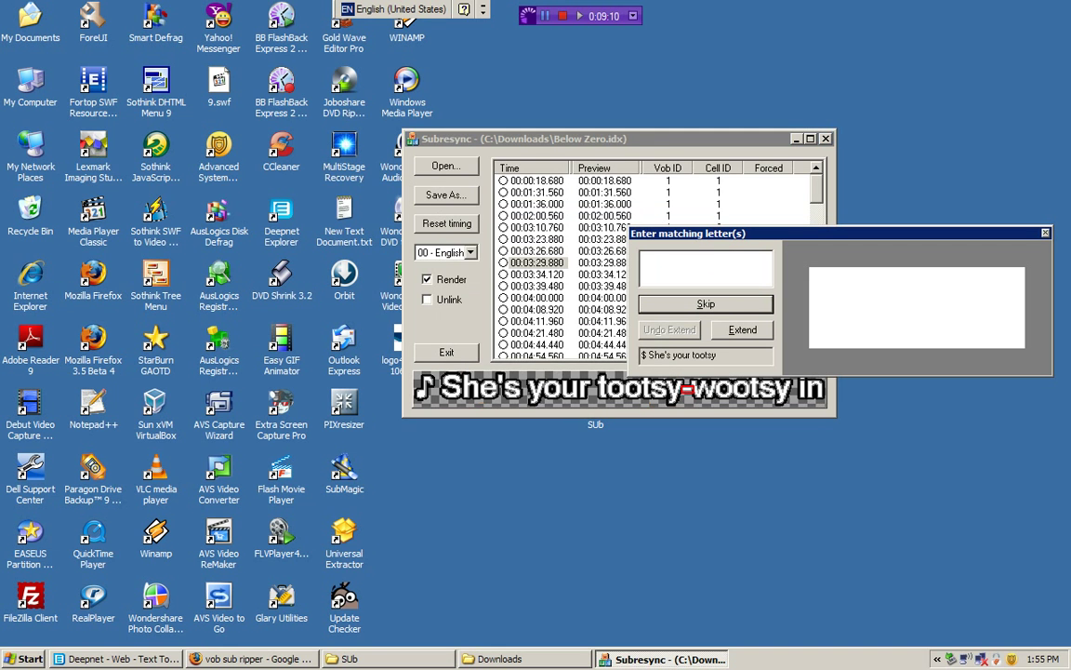
text(-)
key(Return)
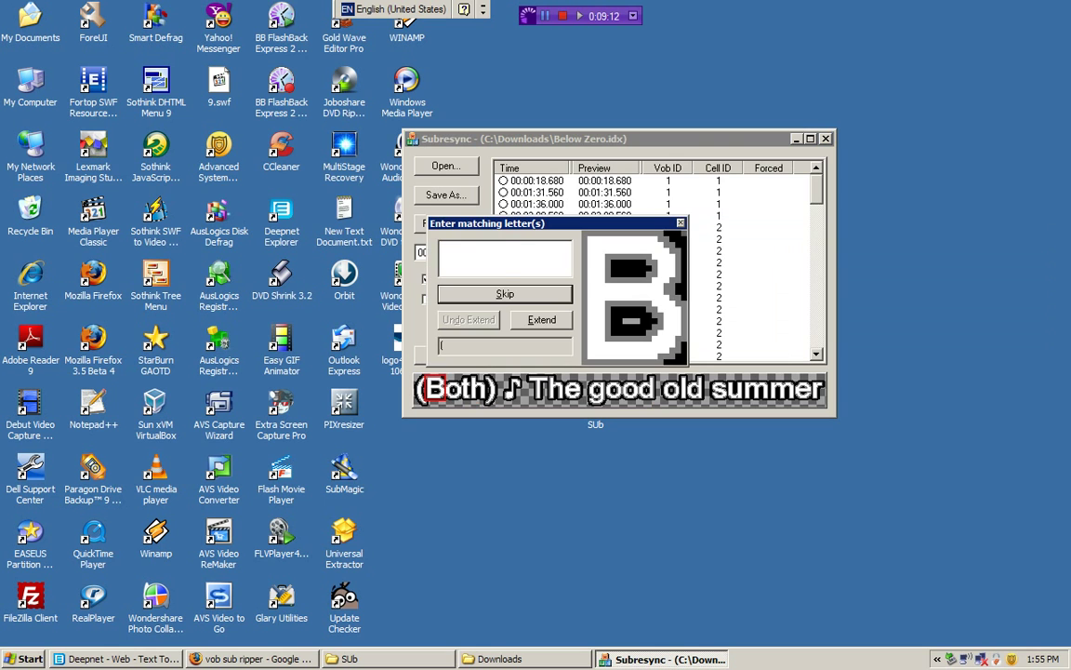
text(B)
key(Return)
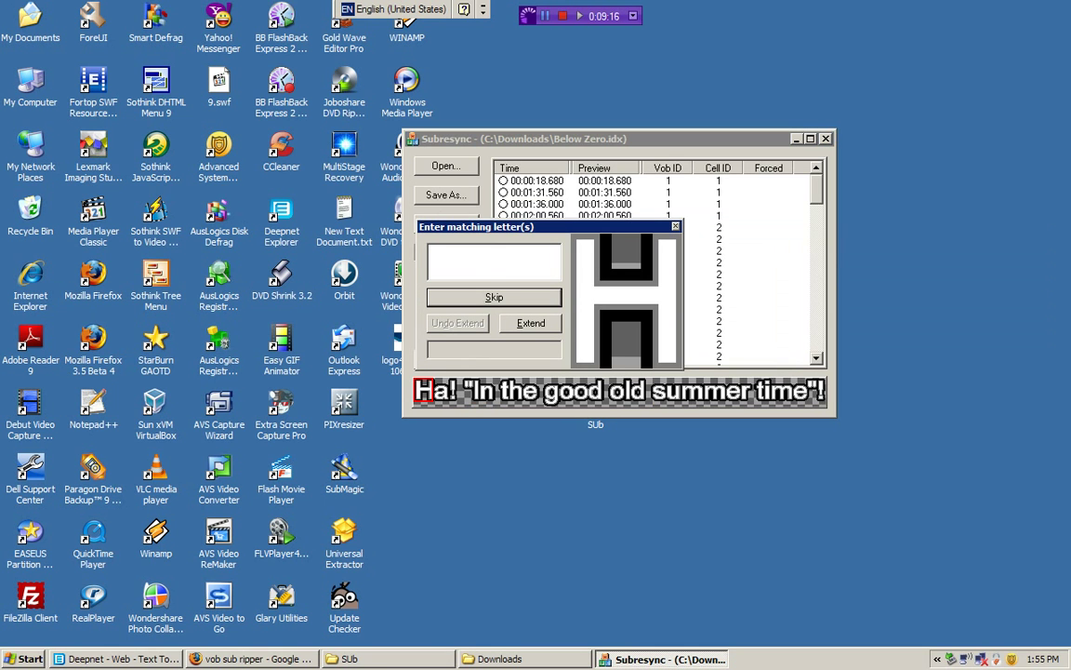
text(H)
key(Return)
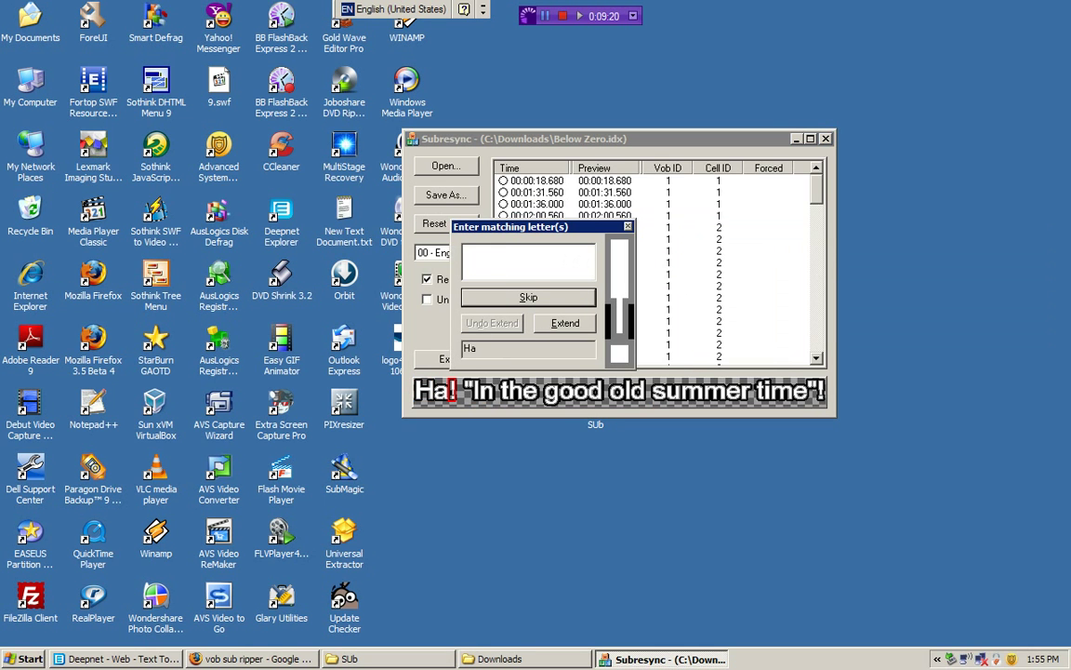
text(!)
key(Return)
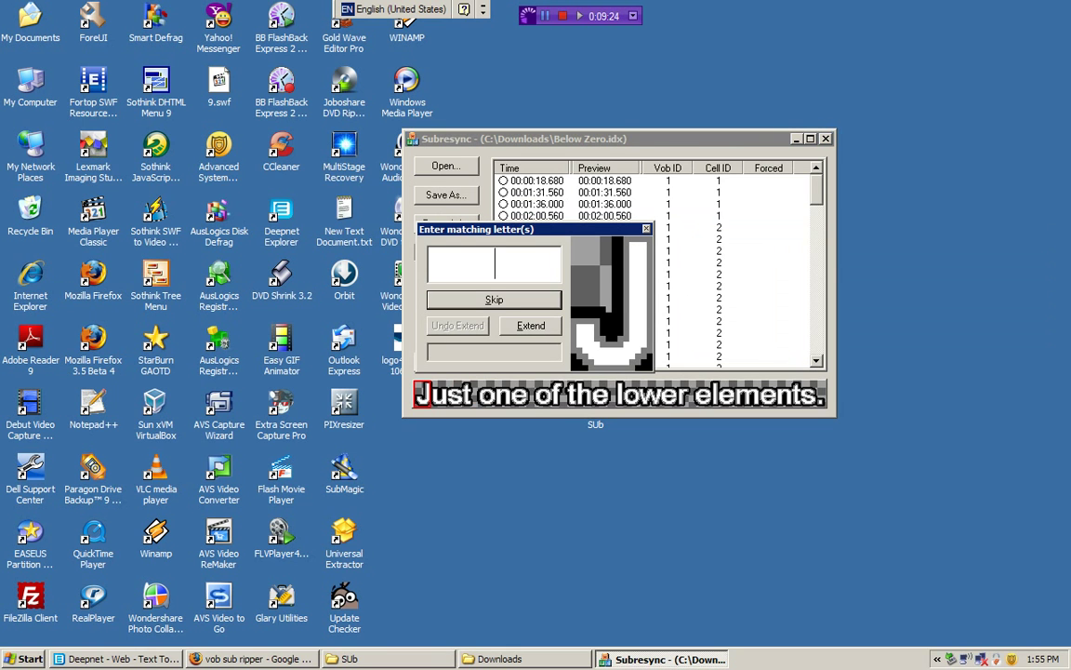
text(J)
key(Return)
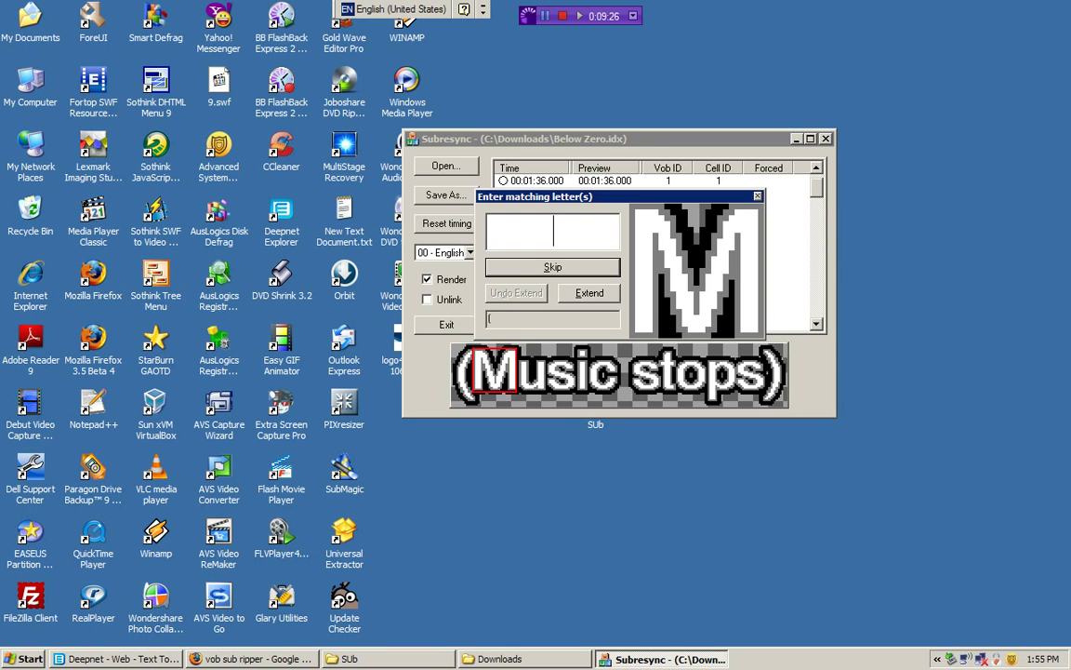
text(M)
key(Return)
text(c)
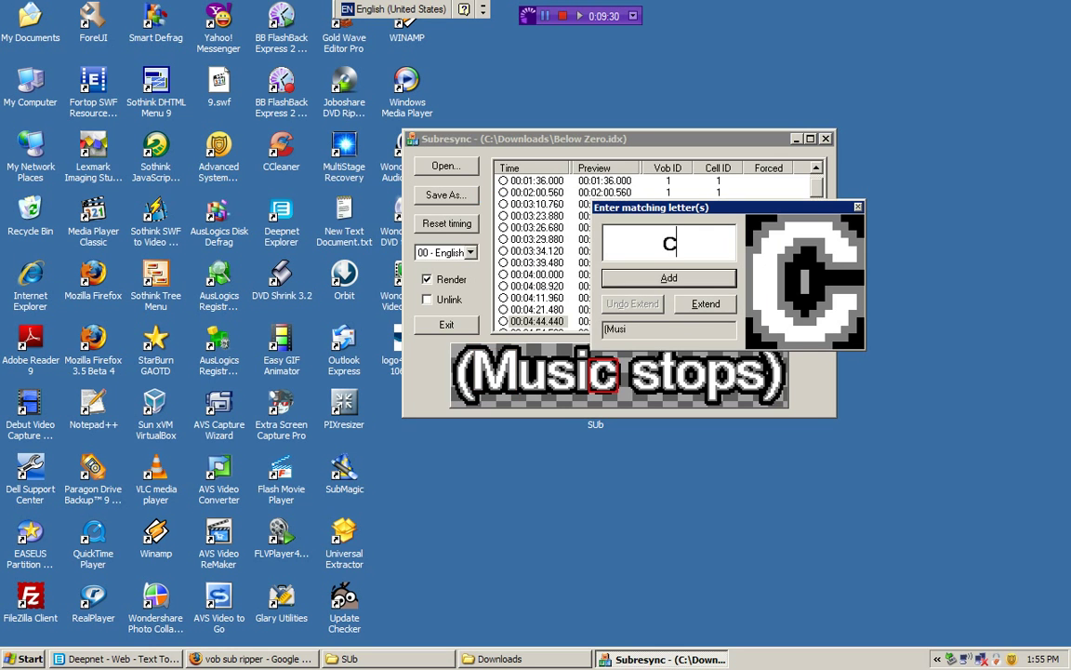
key(Return)
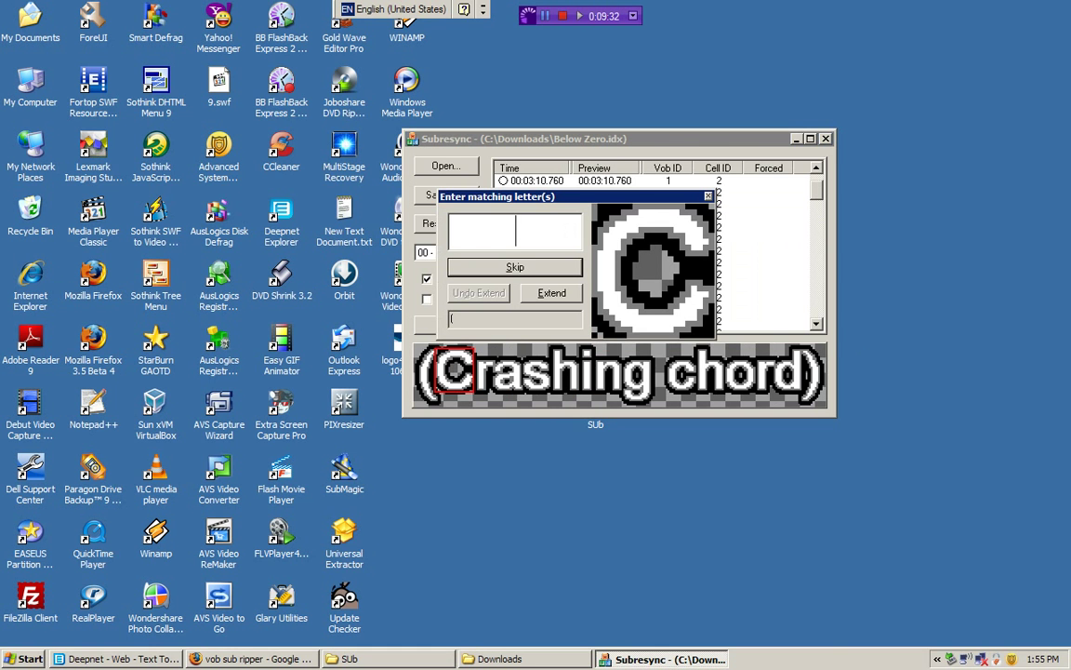
text(C)
key(Return)
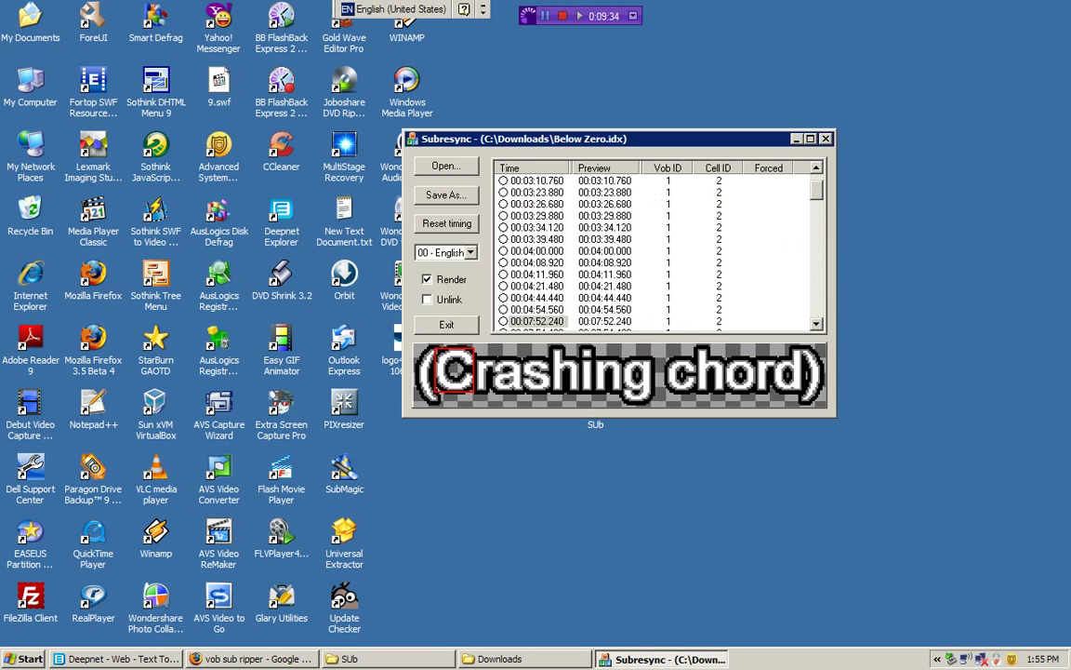
Match glyphs A, ?, comma, Y, j, dash, P, R, N and z
text(A)
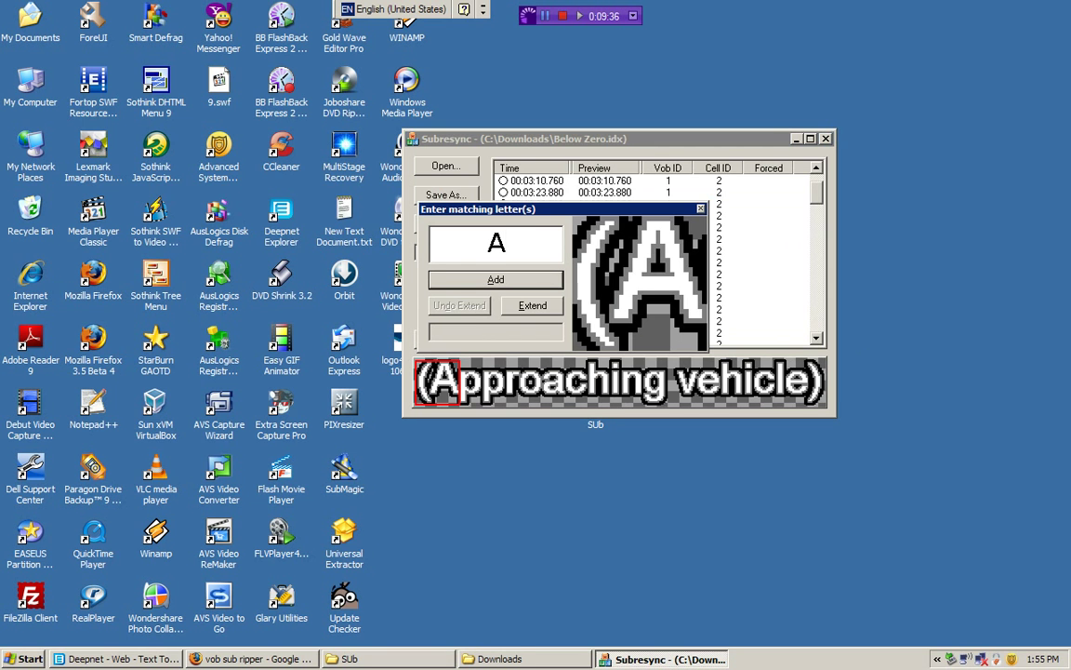
key(Return)
text(?)
key(Return)
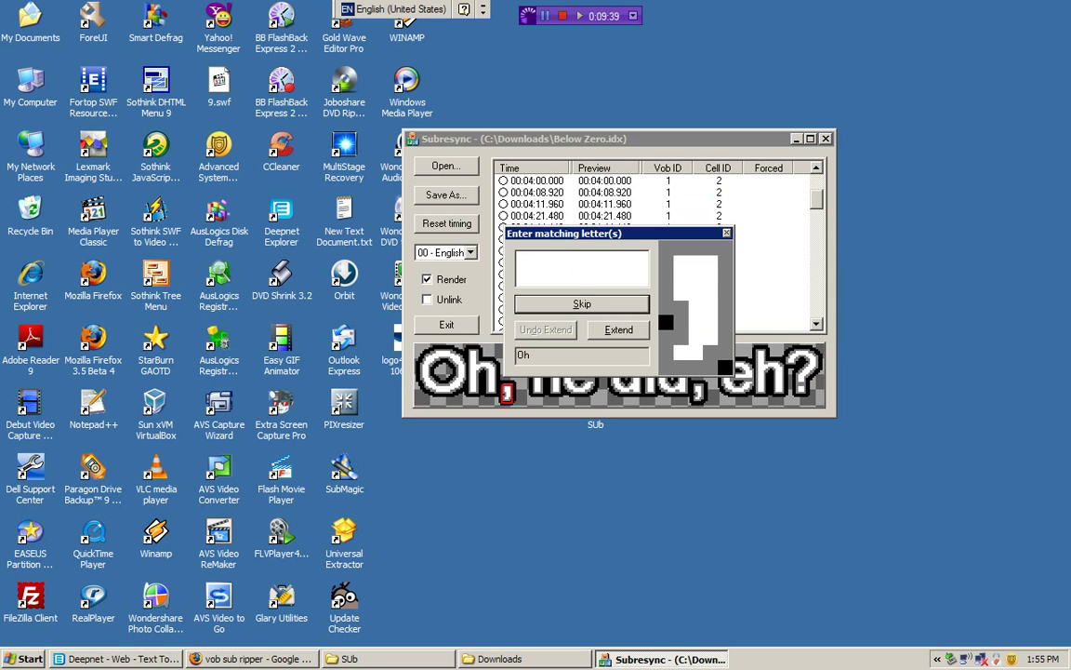
text(,)
key(BackSpace)
text(,)
key(Return)
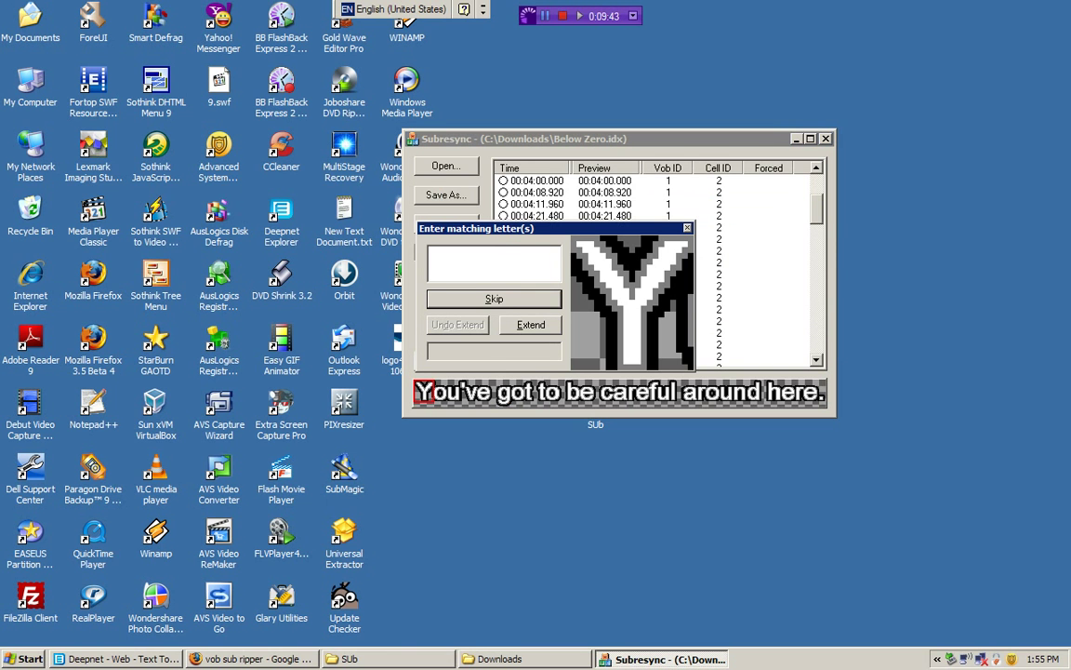
text(Y)
key(Return)
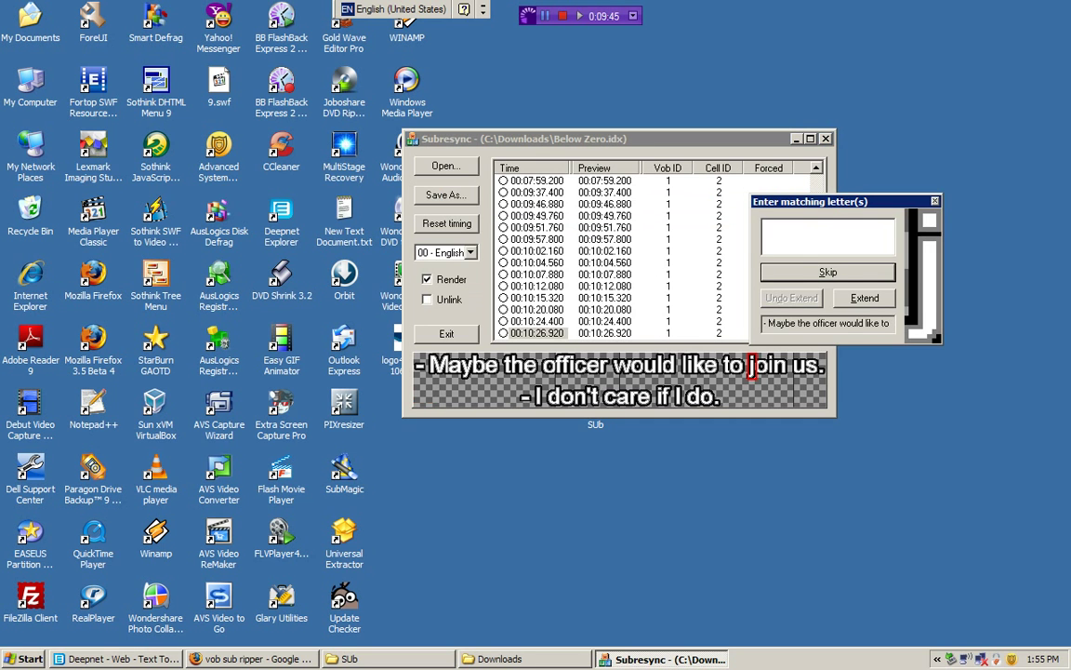
text(j)
key(Return)
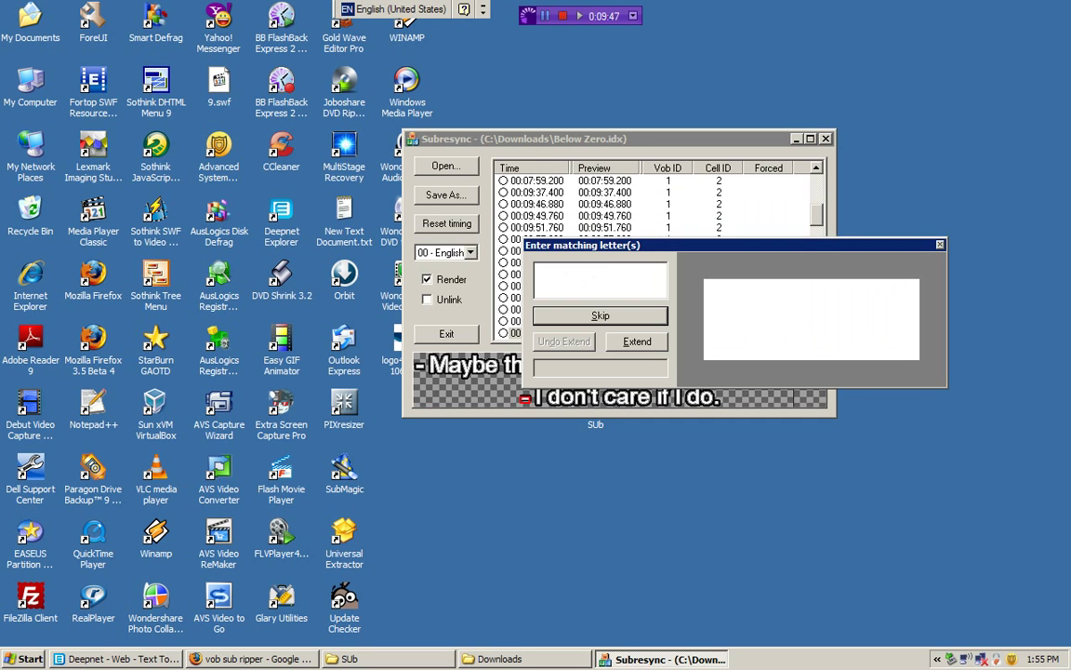
text(-)
key(Return)
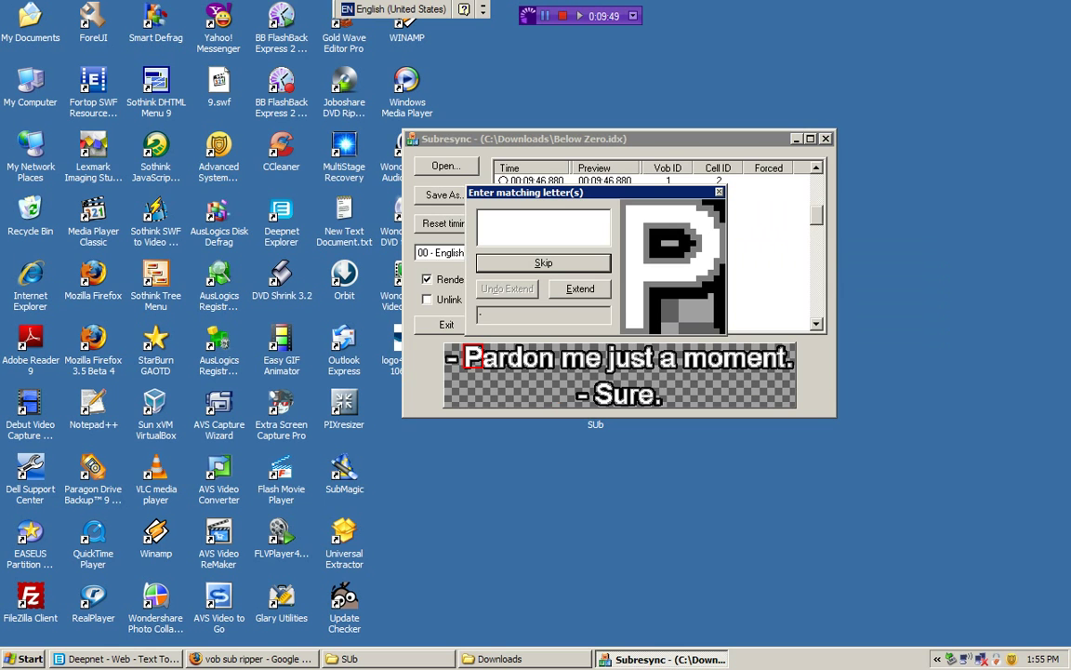
text(P)
key(Return)
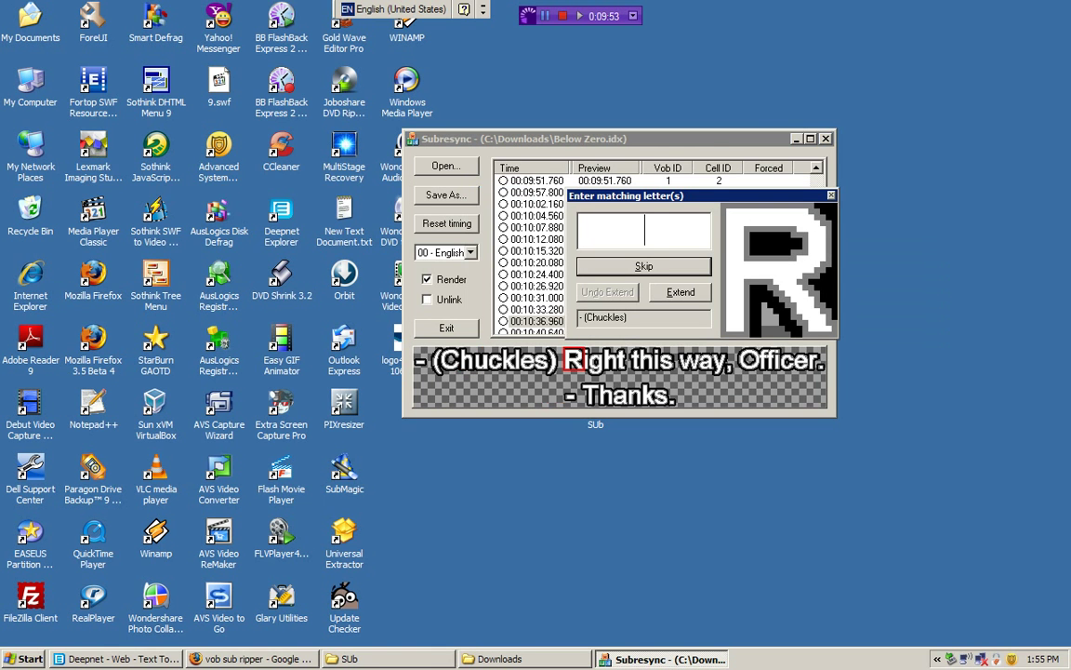
text(R)
key(Return)
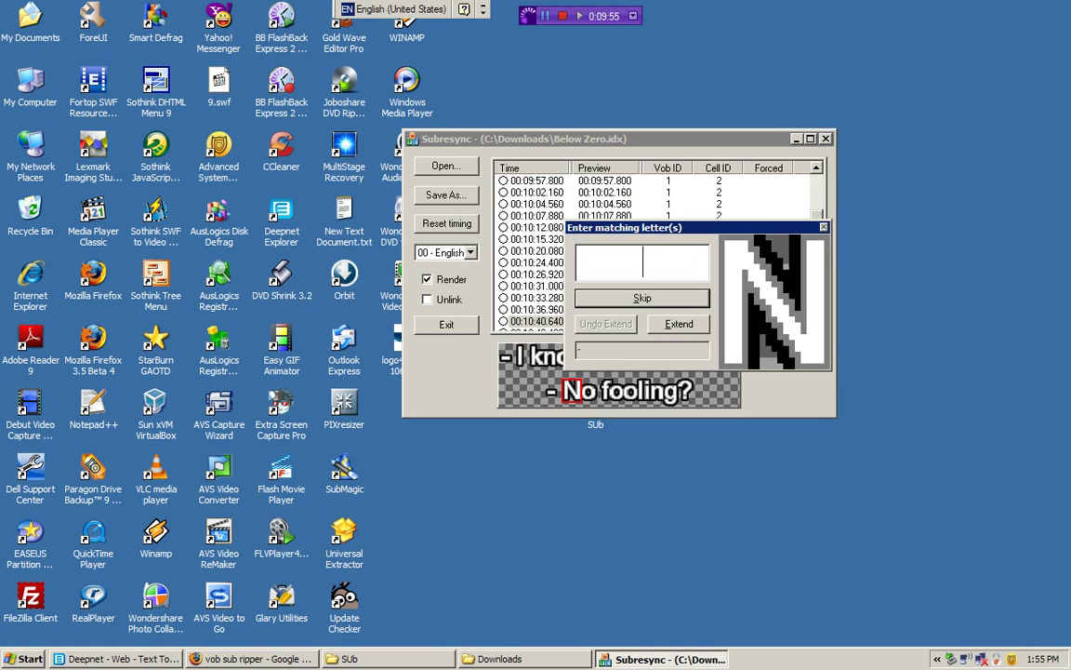
text(N)
key(Return)
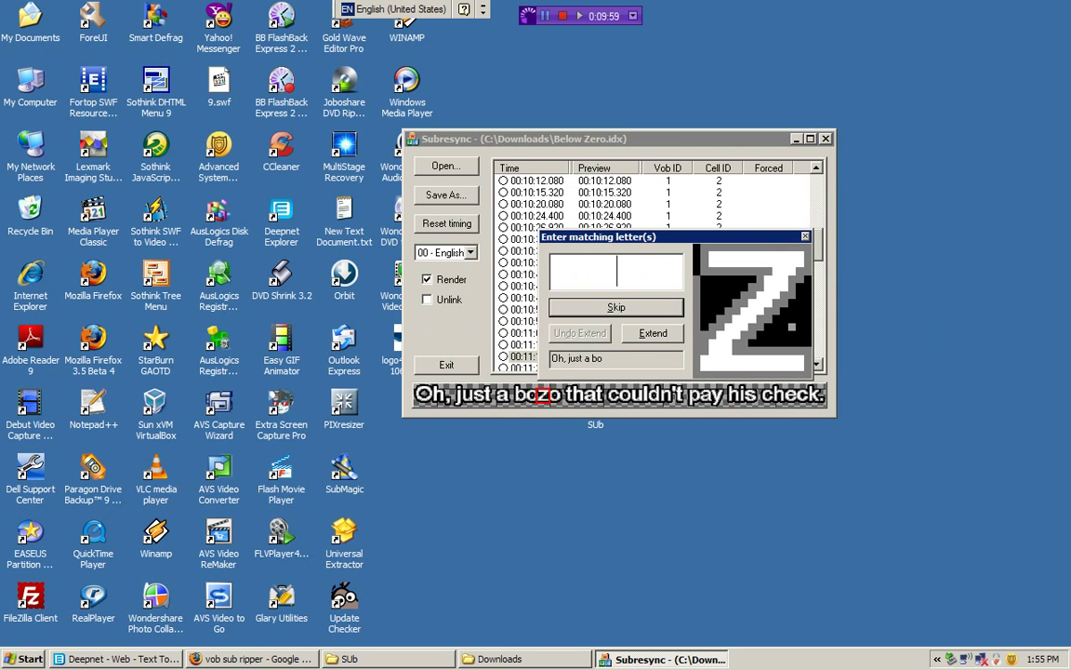
text(z)
key(Return)
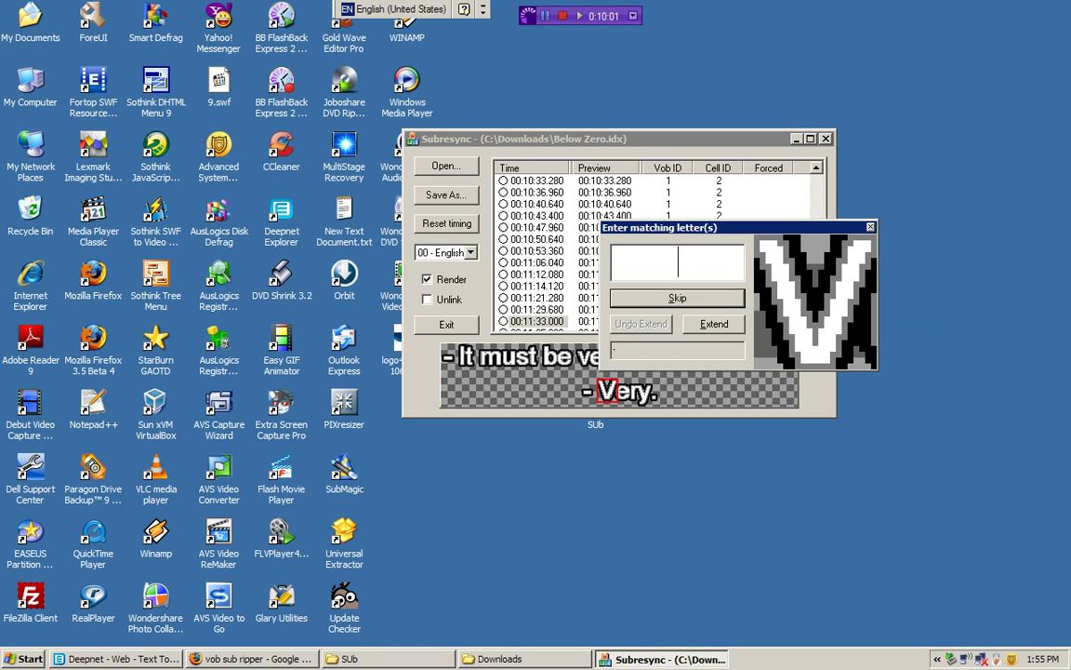
Match the last glyphs V, ç, rt, K, D, 1, 0, (W, F and y) to finish OCR
key(Return)
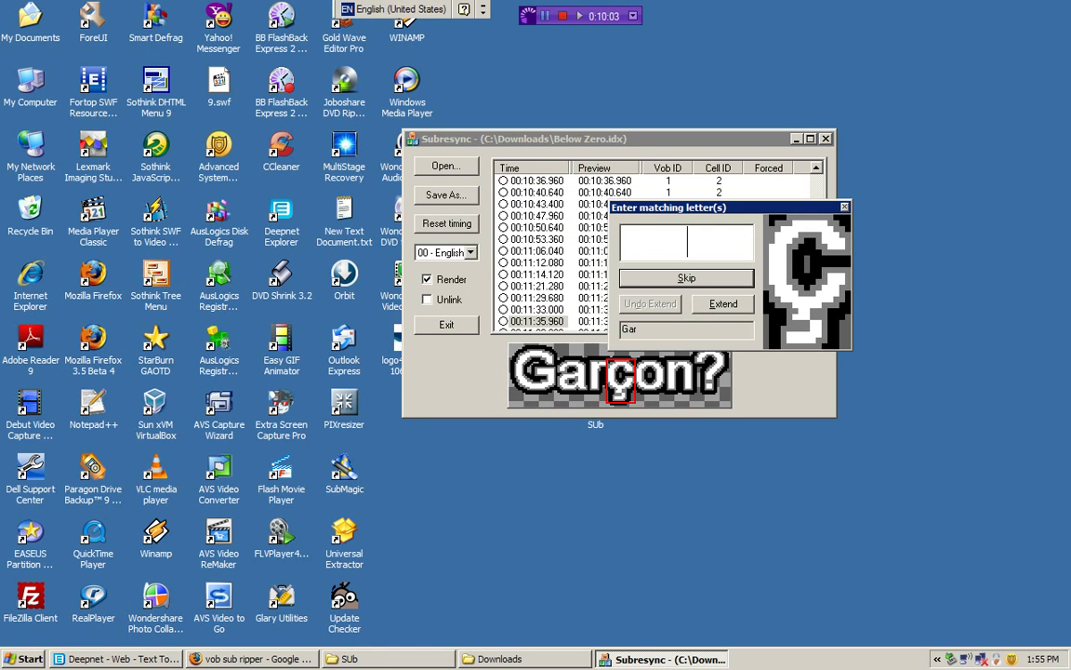
text(ç)
key(Return)
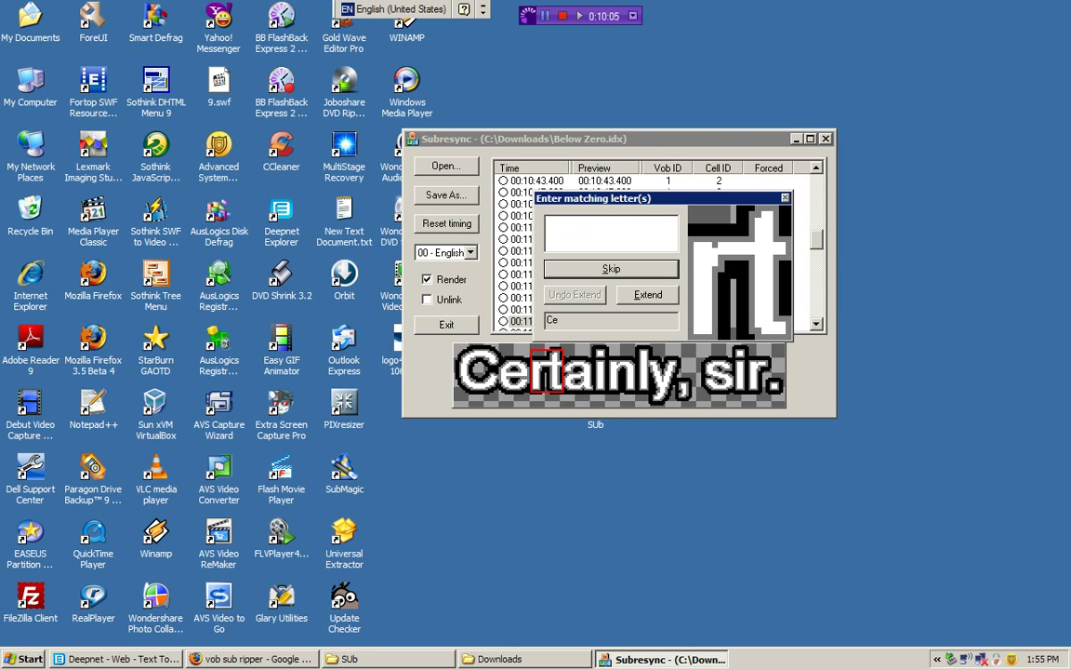
text(rt)
key(Return)
text(K)
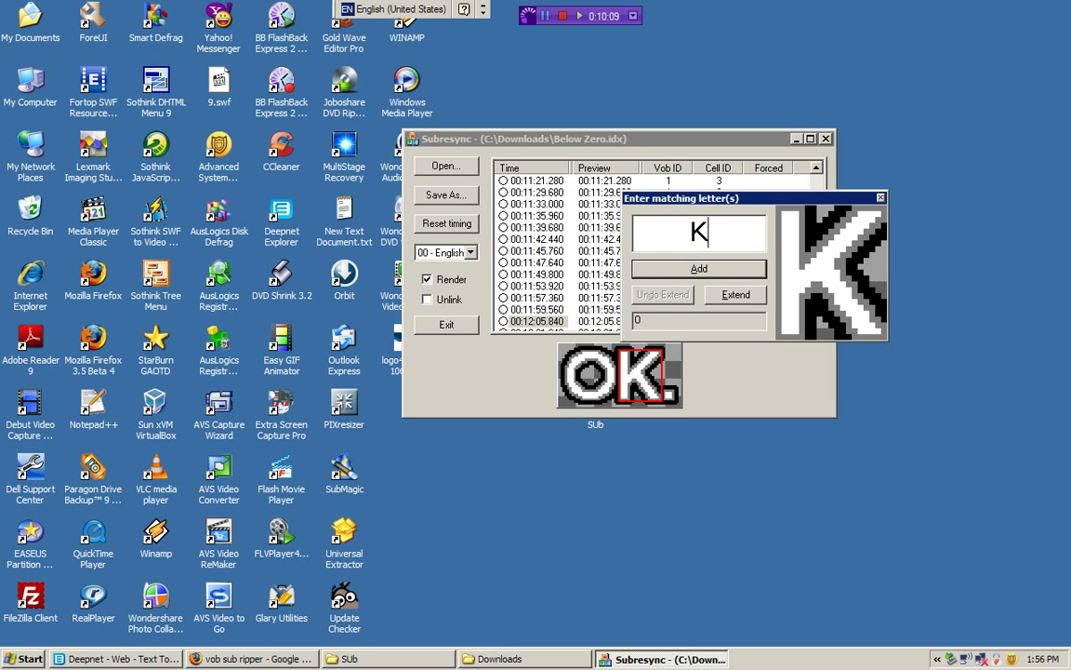
key(Return)
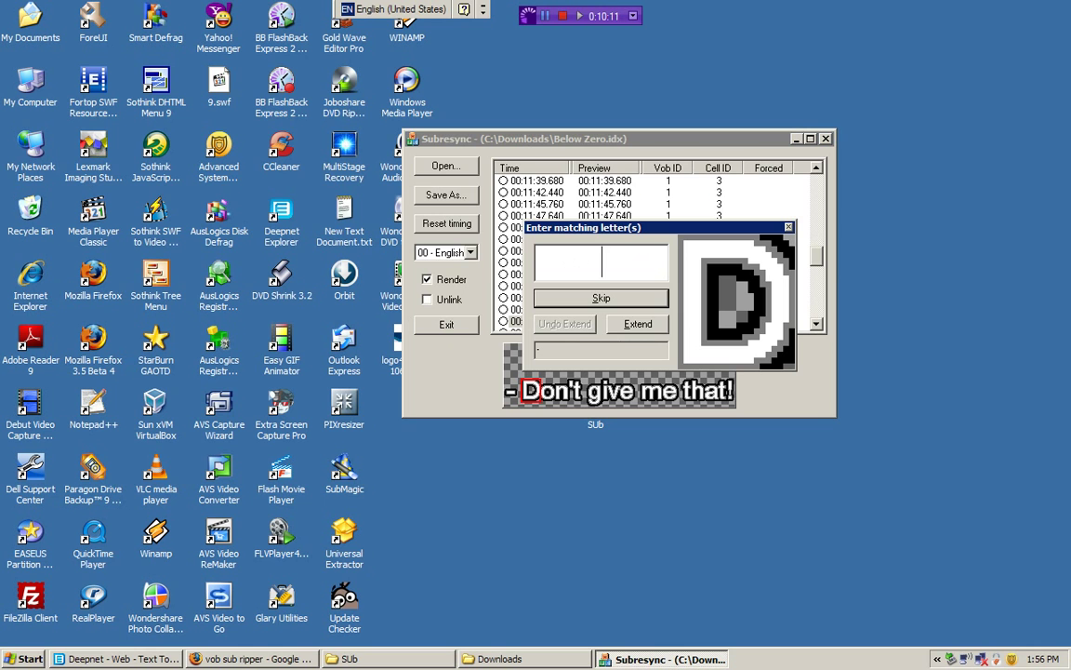
text(D)
key(Return)
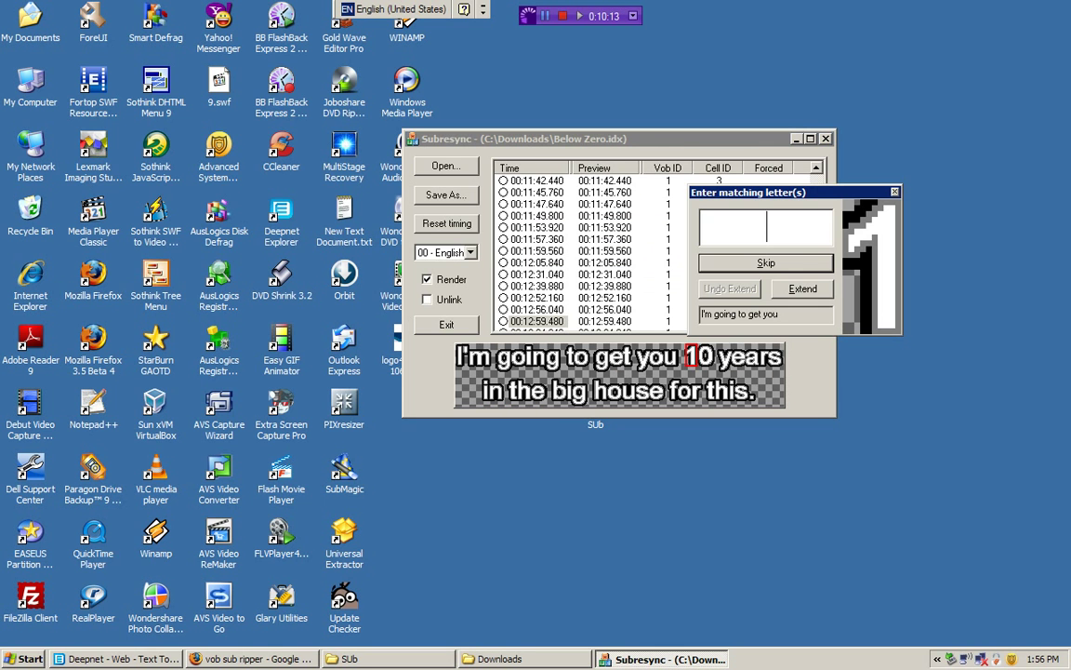
text(1)
key(Return)
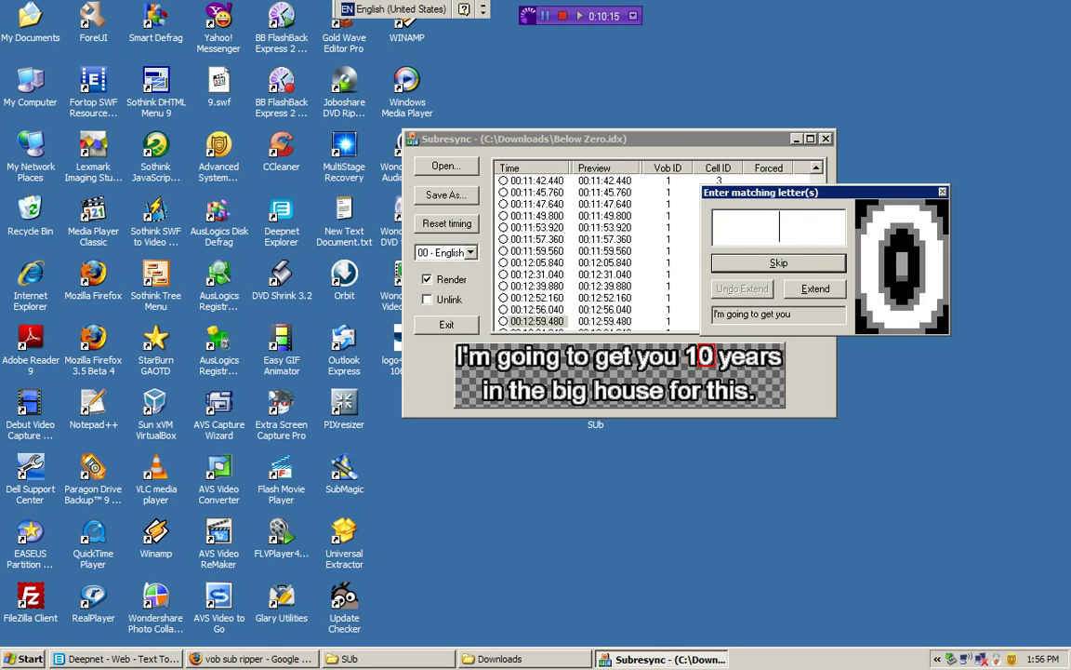
text(0)
key(Return)
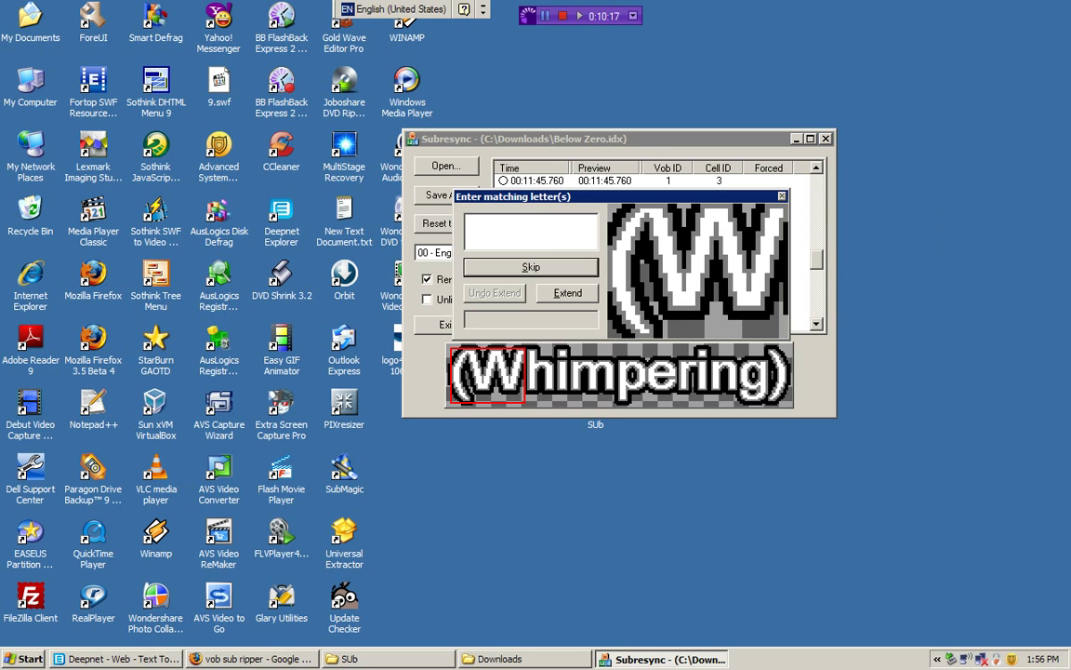
text(()
text(W)
key(Return)
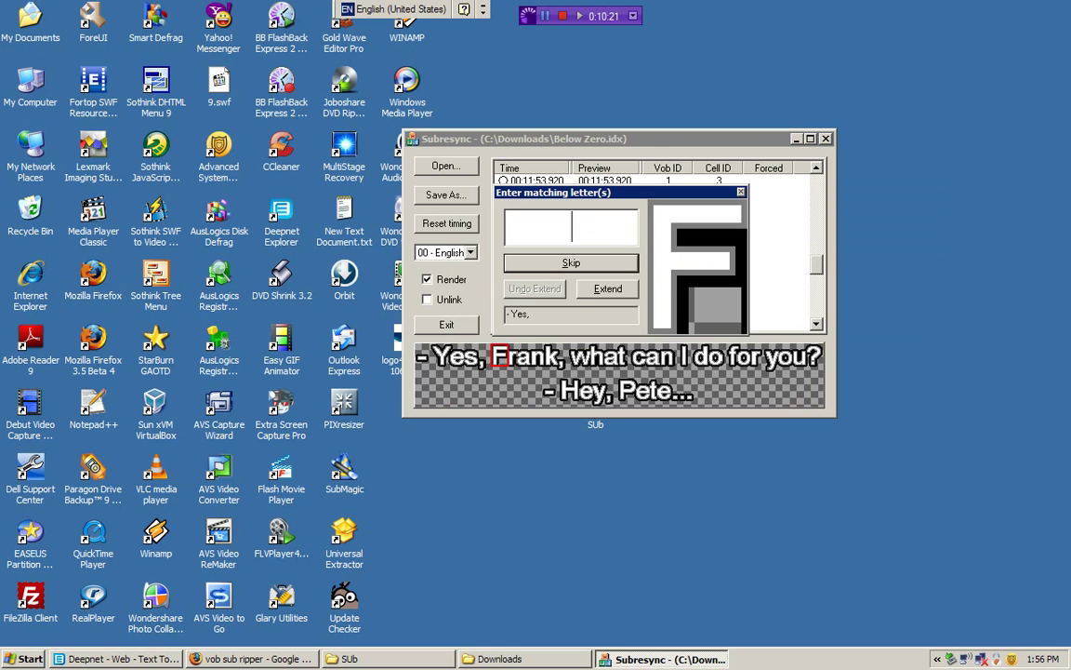
text(F)
key(Return)
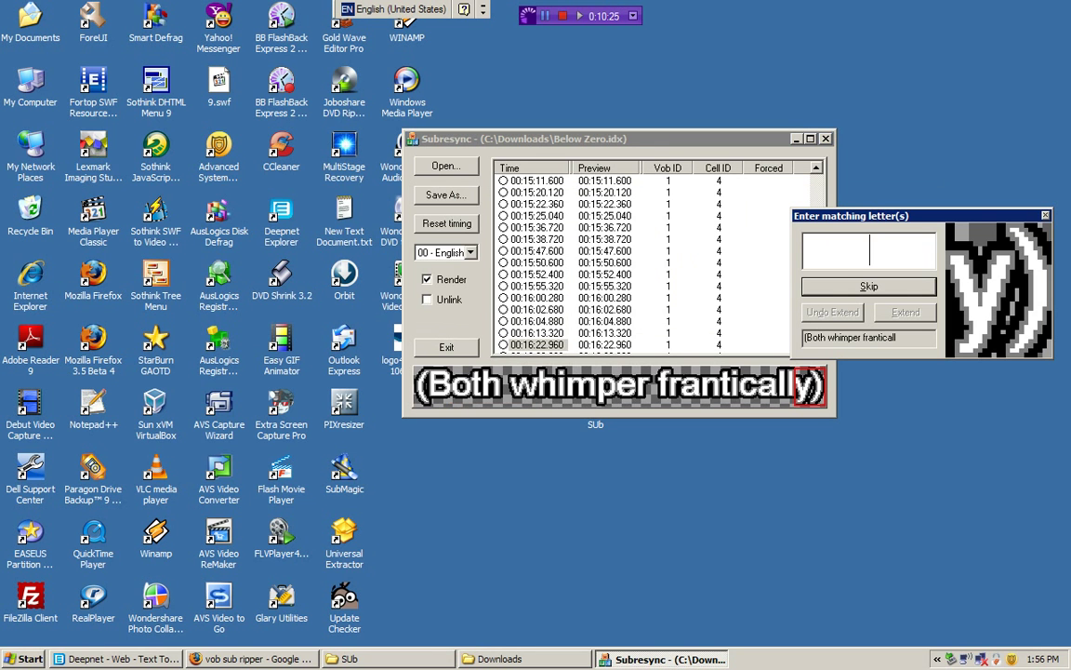
text(y))
key(Return)
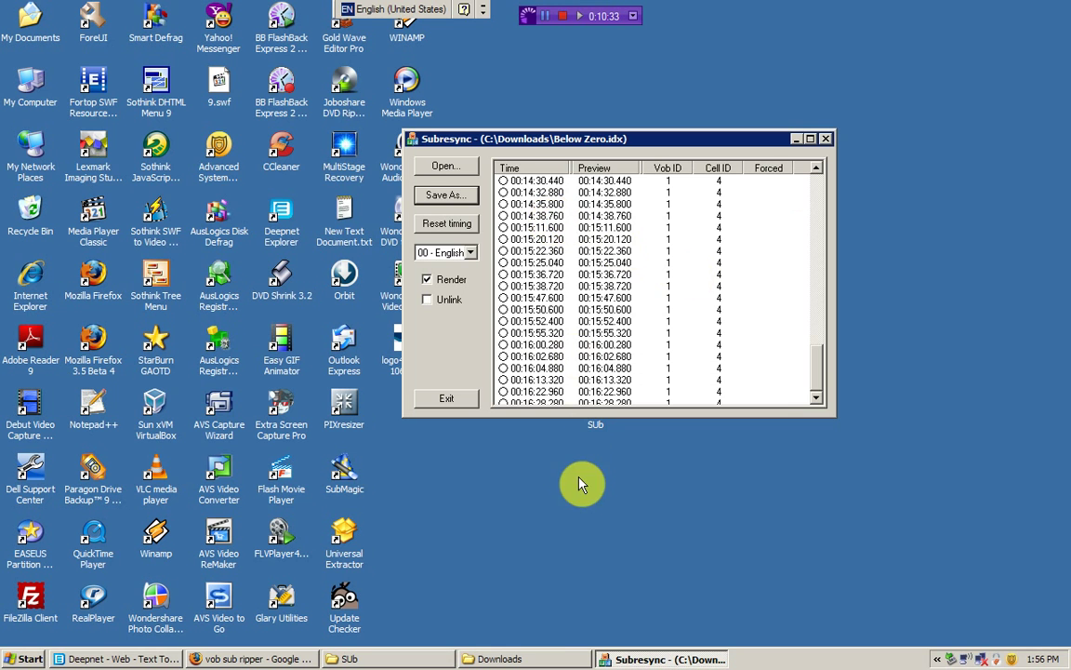
Bring up the Downloads folder and select Below Zero.srt to check its 6.02 KB size
click(526, 661)
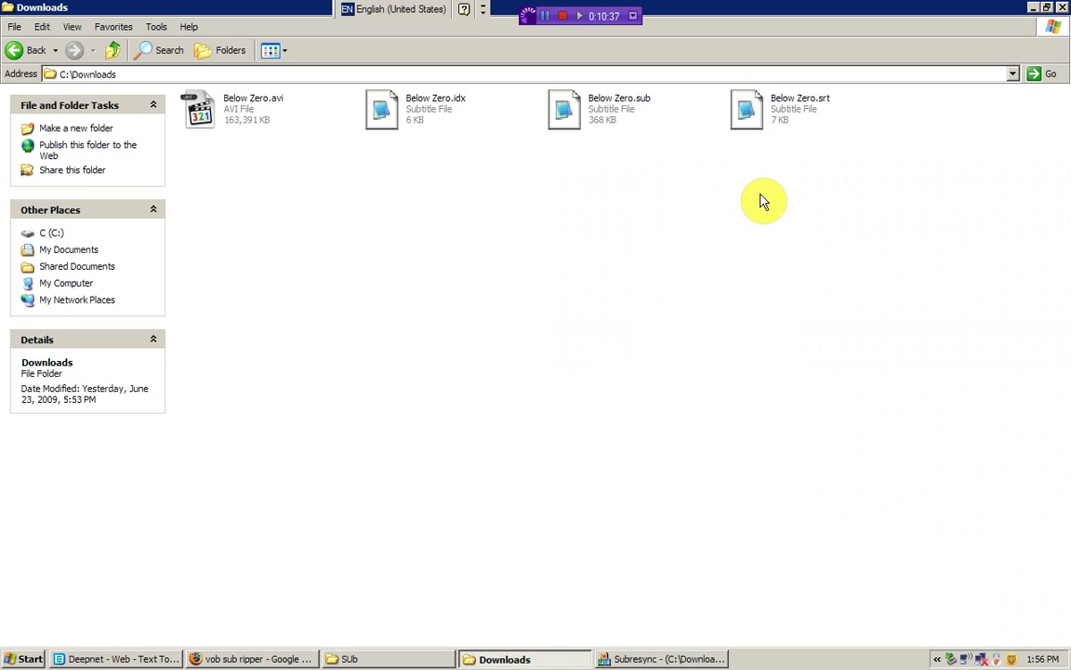
click(751, 126)
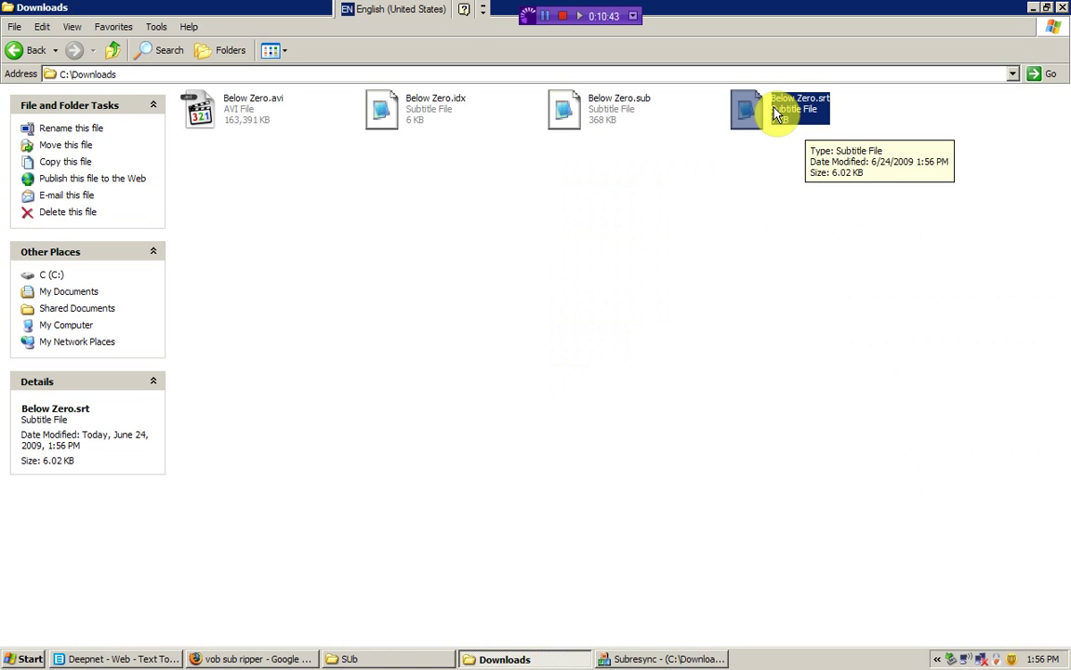
double_click(777, 111)
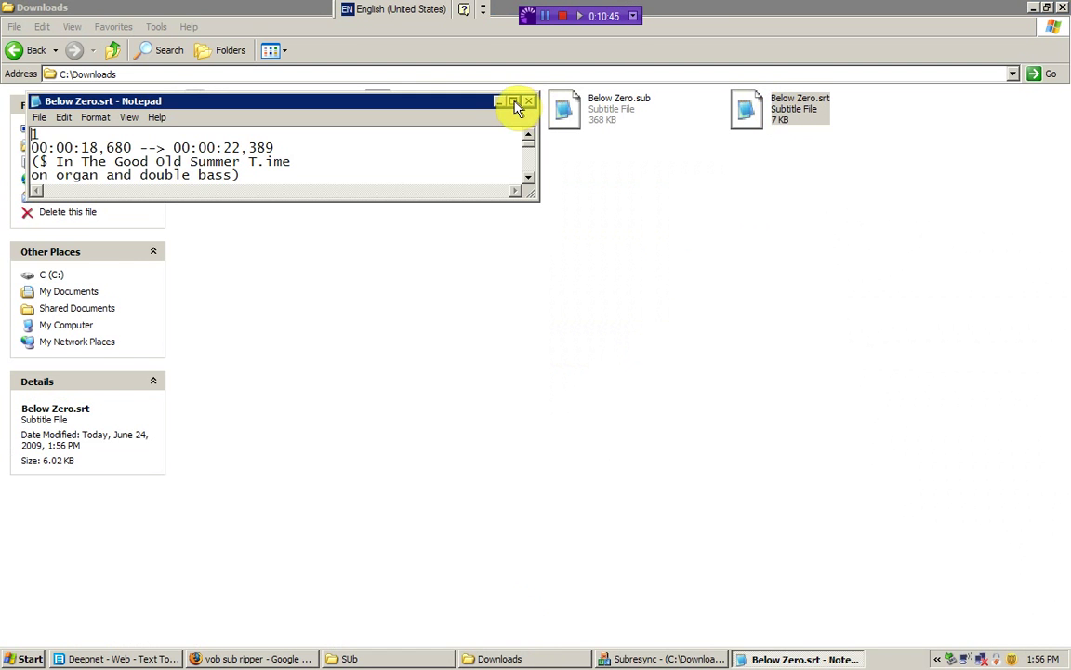
click(512, 100)
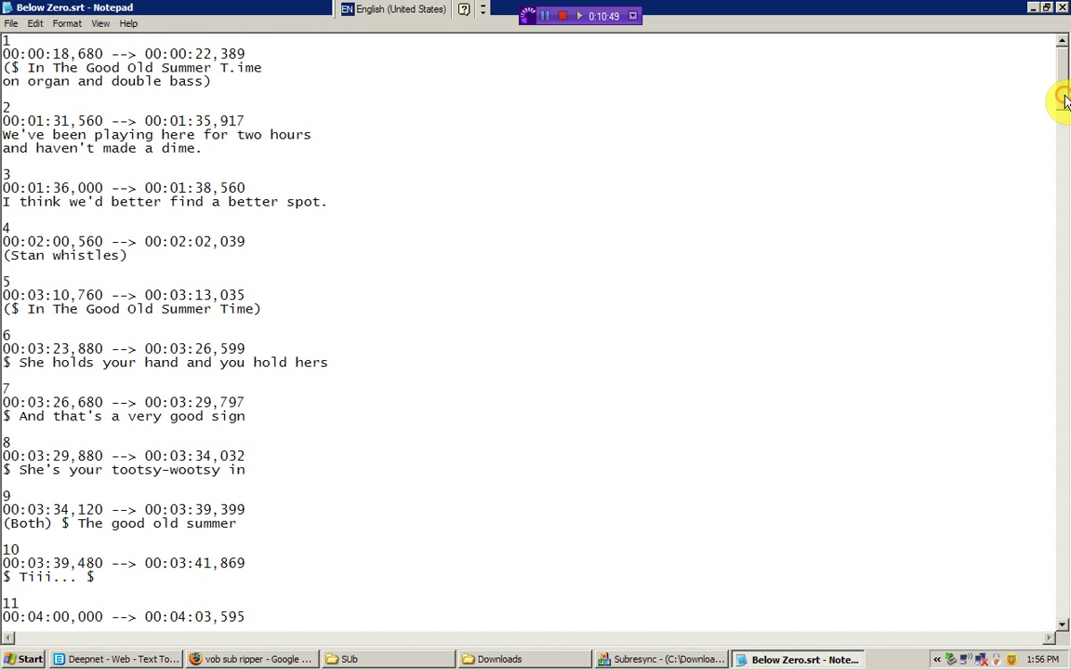
drag(1066, 102, 1066, 105)
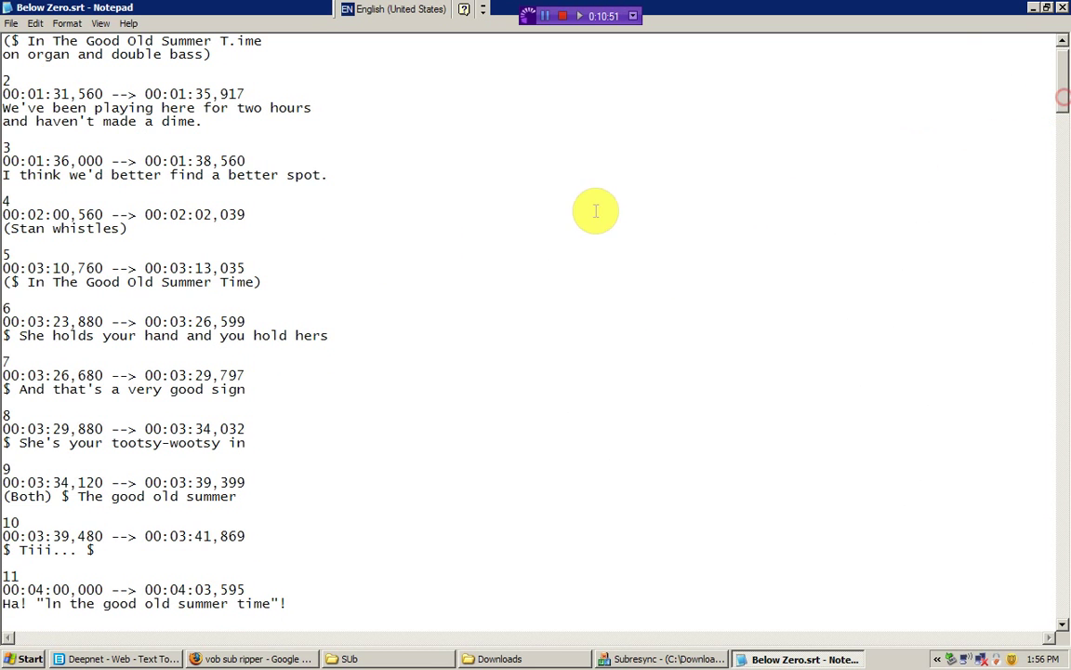
click(1063, 8)
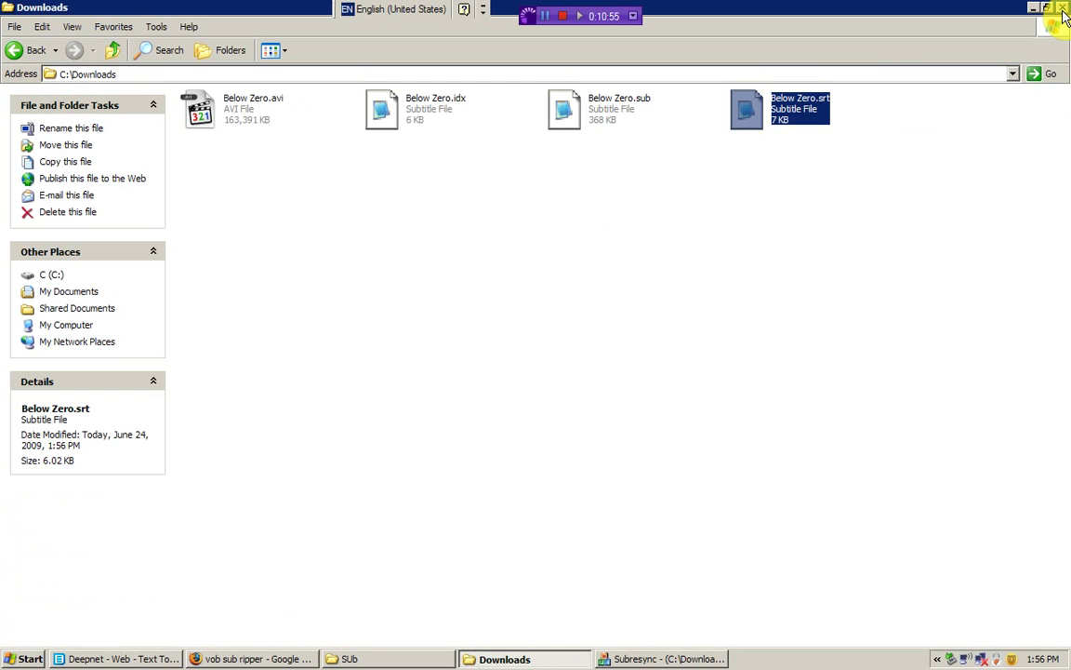